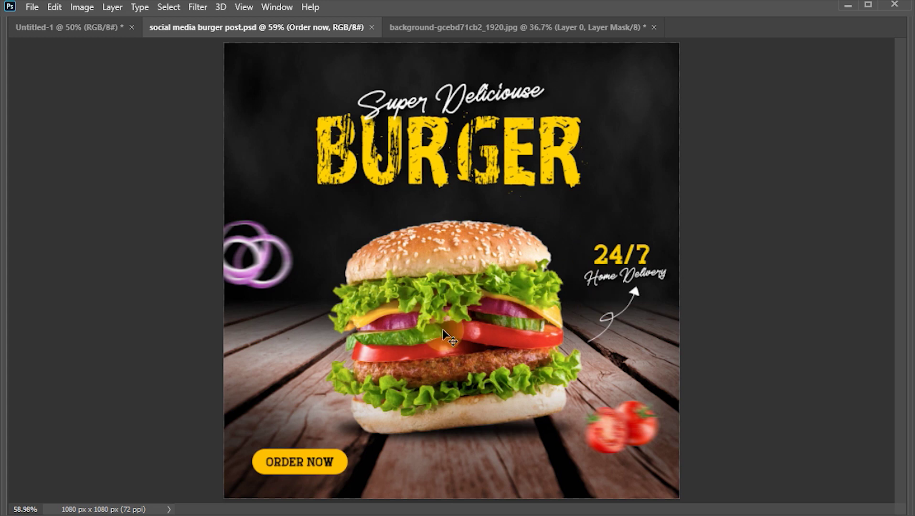
# Step: Leave the finished burger post and show the blank white 1080×1080 Untitled-1 canvas
pyautogui.click(642, 341)
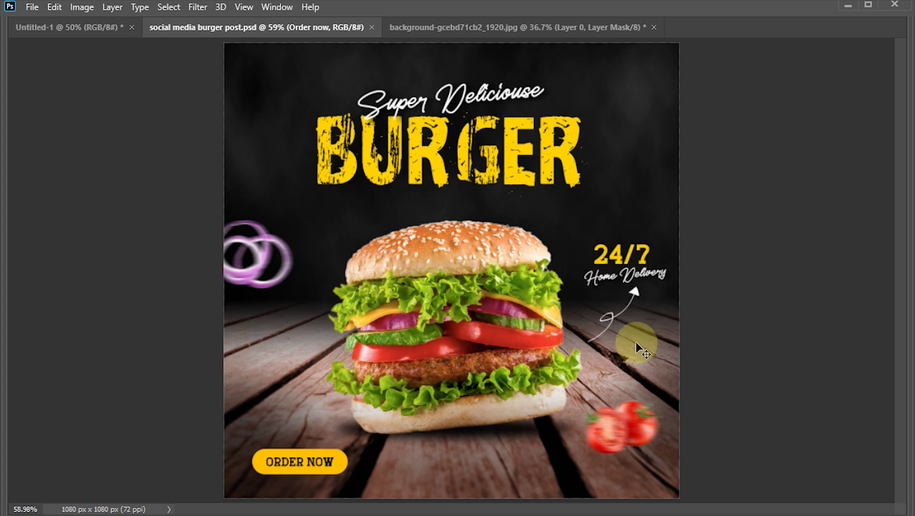
pyautogui.click(525, 355)
pyautogui.click(626, 356)
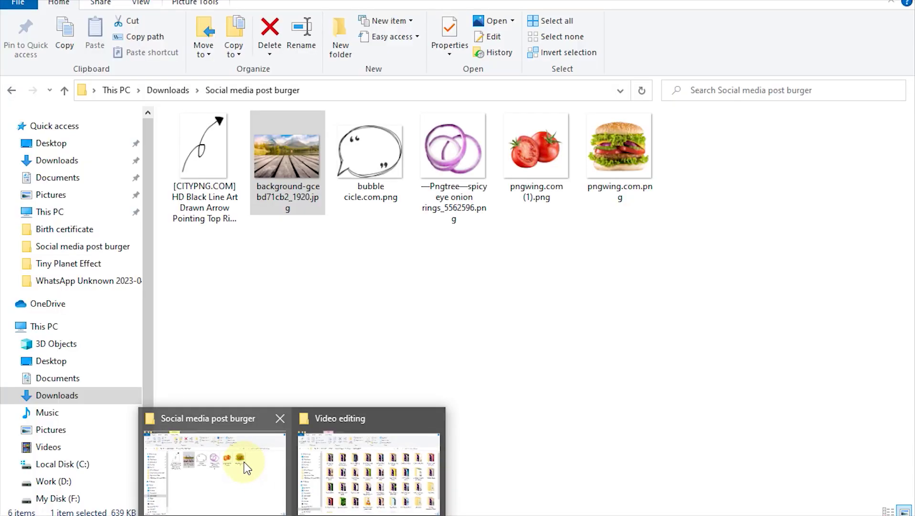
pyautogui.click(244, 469)
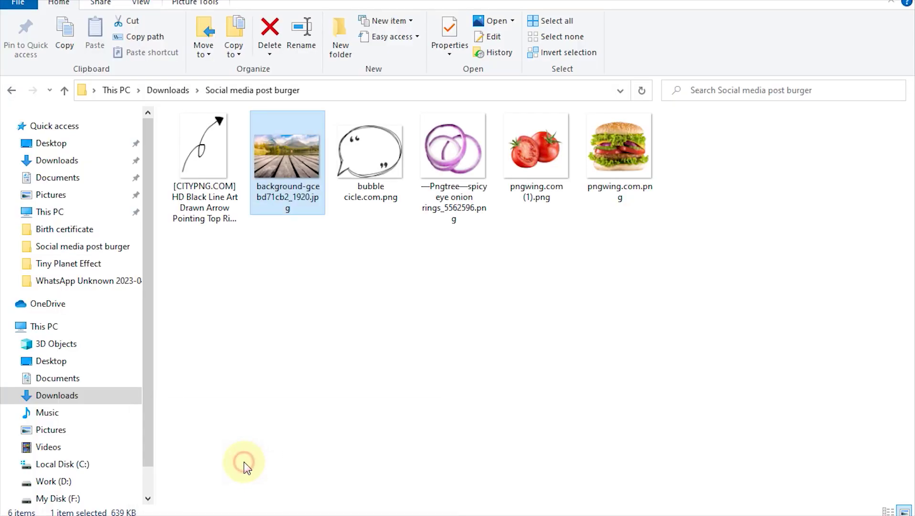
pyautogui.click(622, 139)
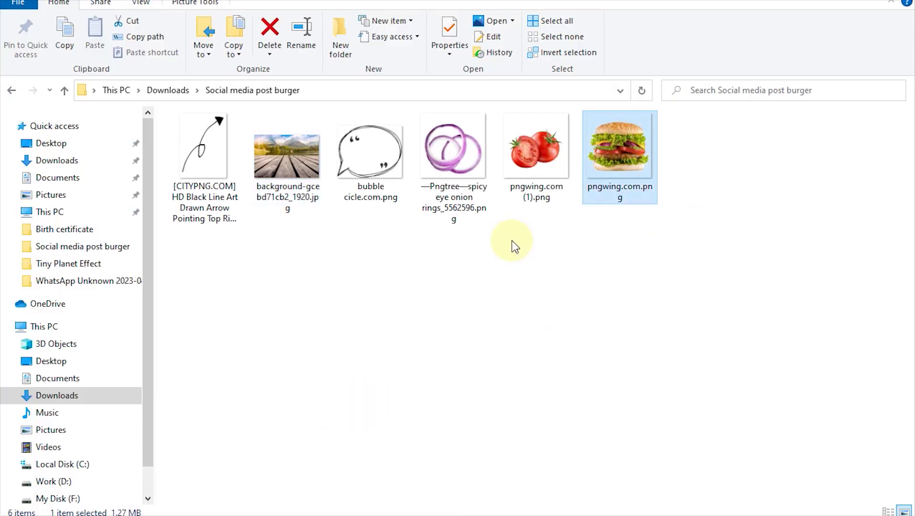
pyautogui.click(296, 156)
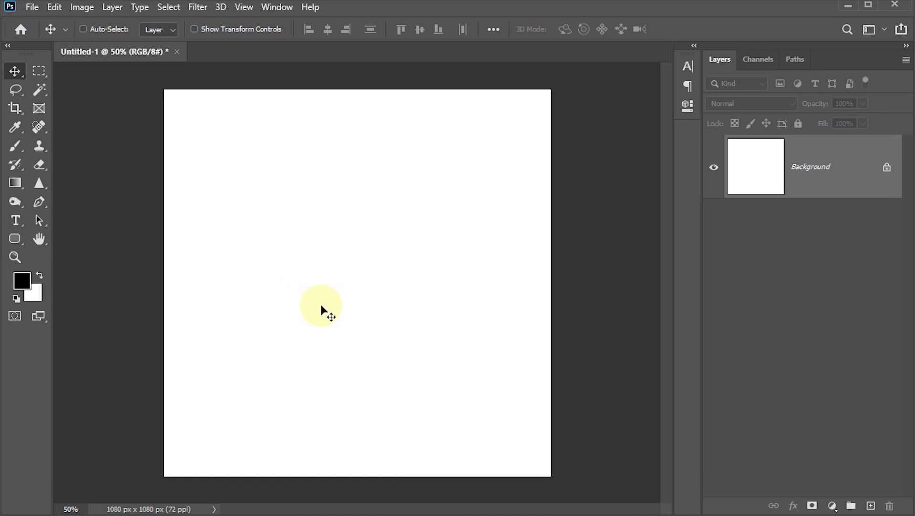
# Step: Create a 1080×1080 px, 72 ppi document with a custom black background
pyautogui.click(40, 10)
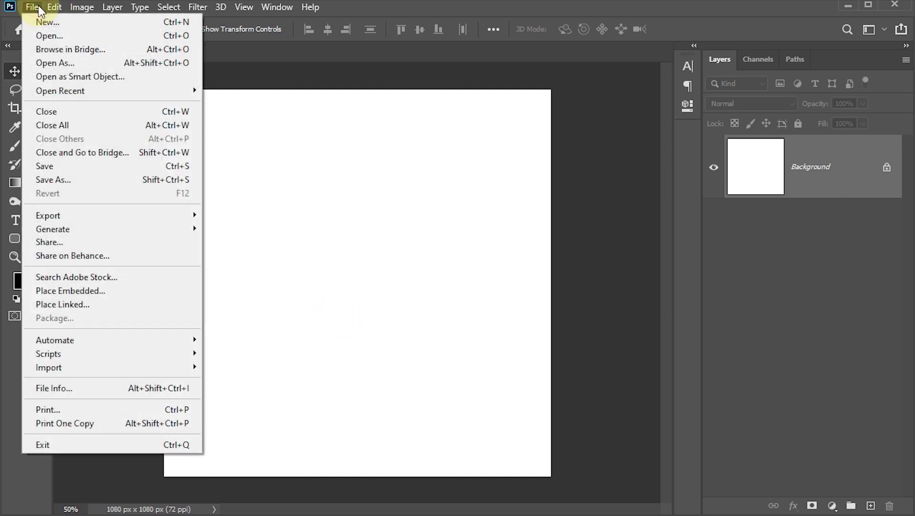
pyautogui.click(40, 20)
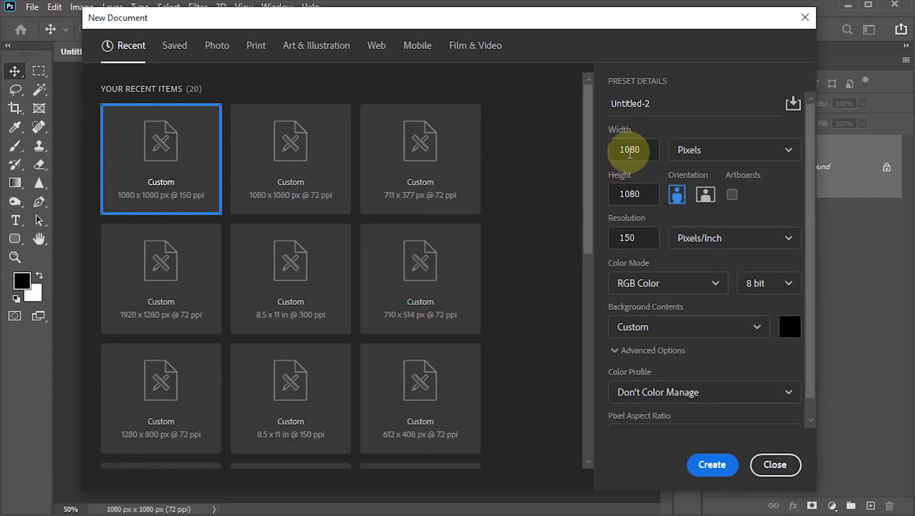
pyautogui.click(628, 150)
pyautogui.click(608, 196)
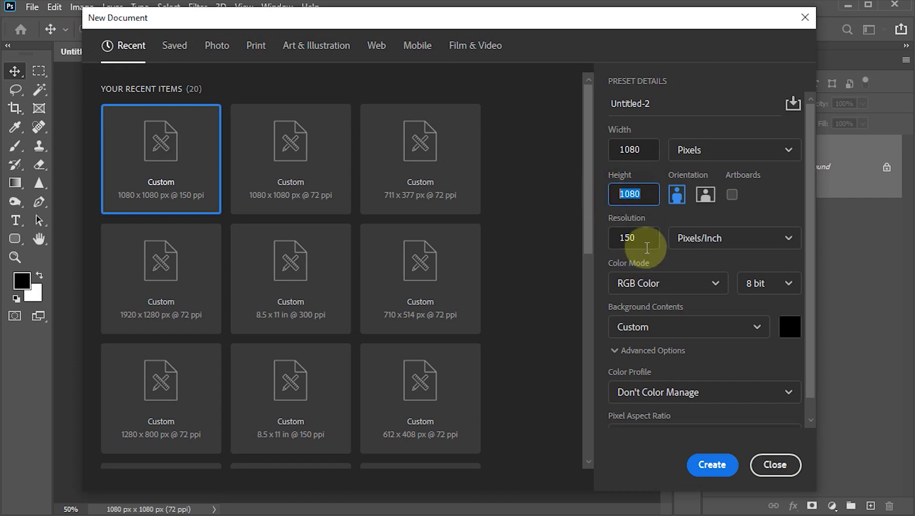
pyautogui.click(623, 237)
pyautogui.write('72')
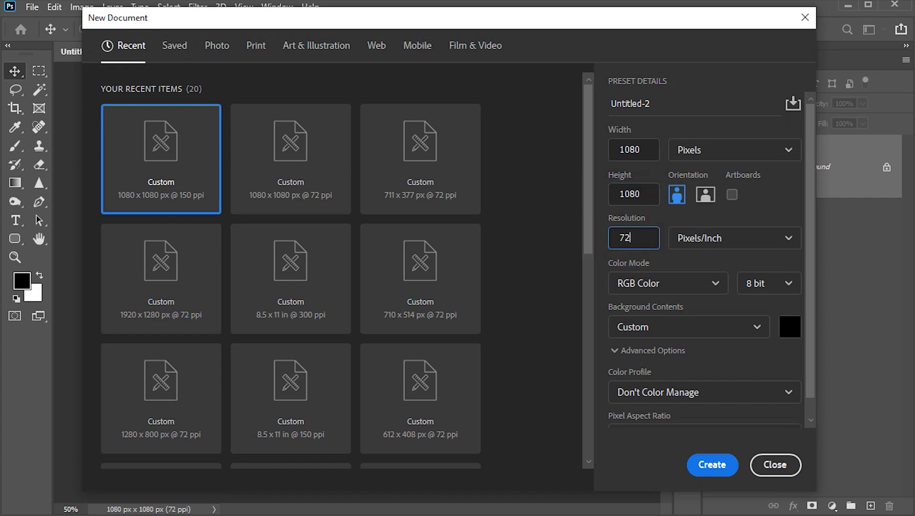
pyautogui.click(790, 327)
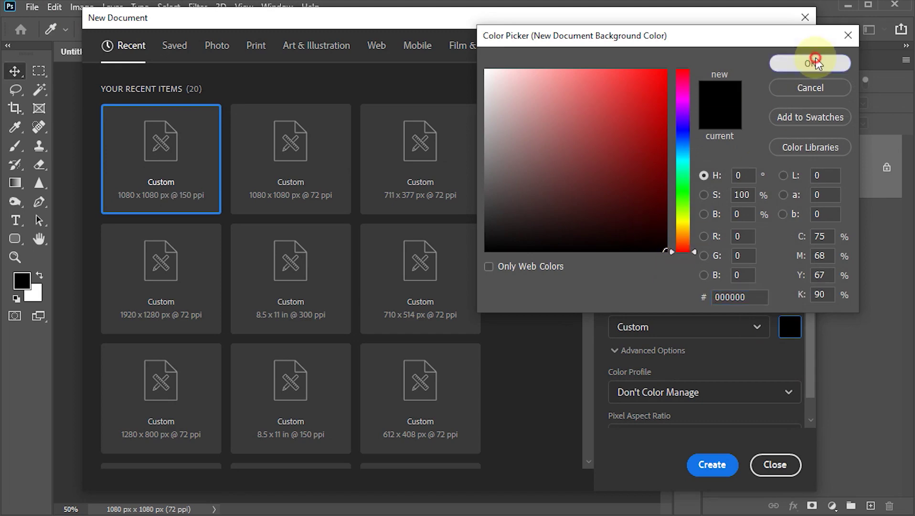
pyautogui.click(811, 61)
pyautogui.click(716, 463)
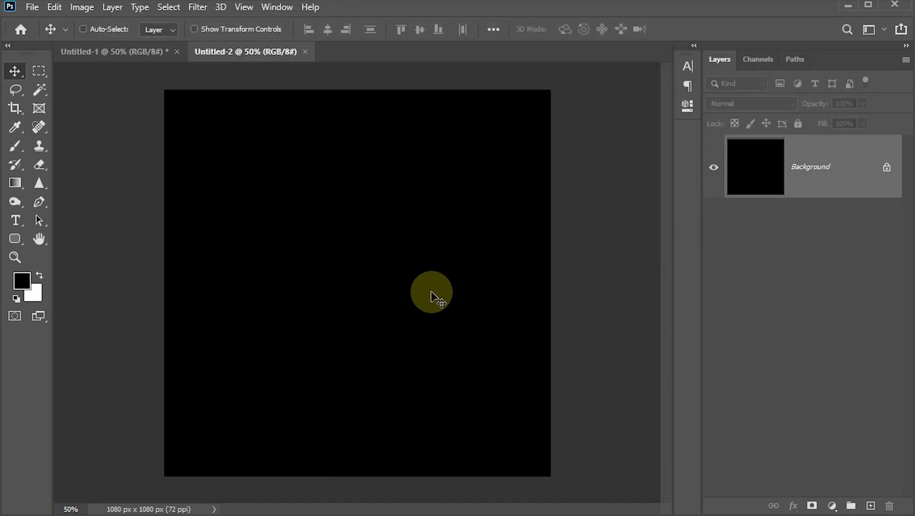
pyautogui.hotkey('ctrl', '+')
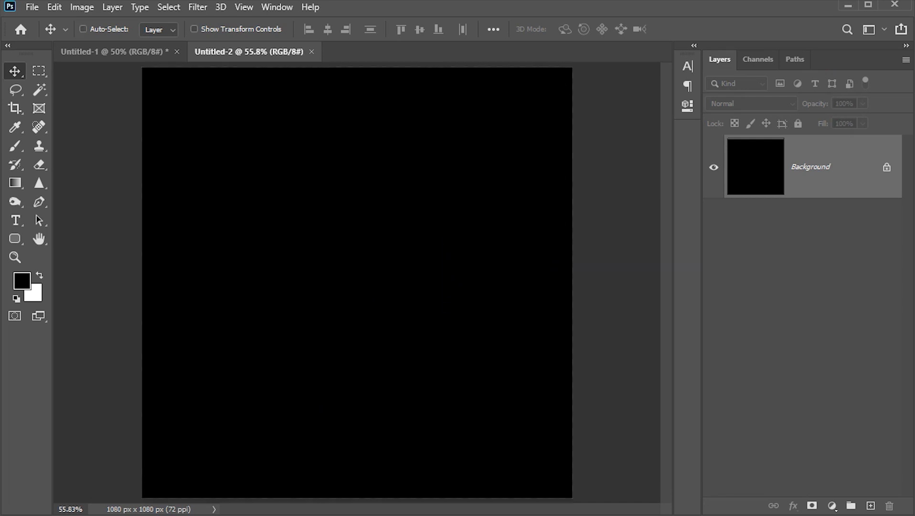
# Step: Open background-gcebd71cb2_1920.jpg from File Explorer in Photoshop by dragging it over
pyautogui.click(246, 473)
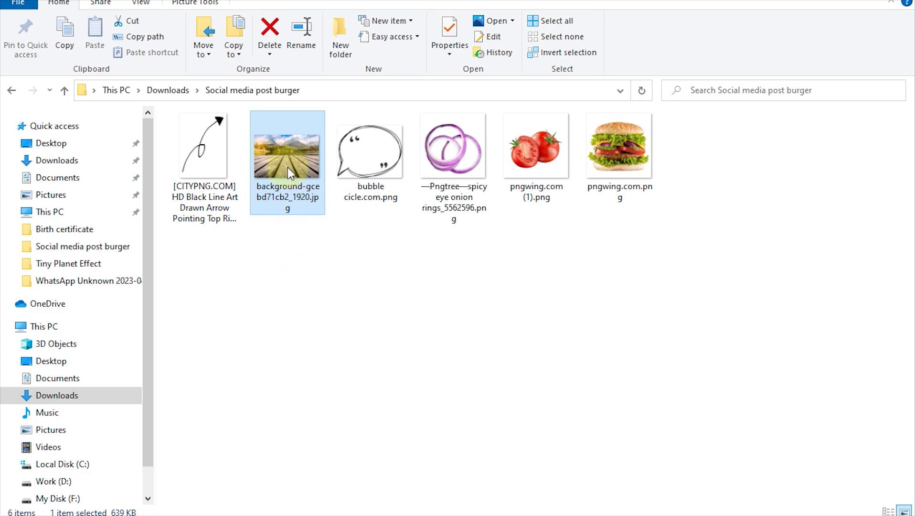
pyautogui.moveTo(288, 167)
pyautogui.mouseDown()
pyautogui.moveTo(439, 63)
pyautogui.moveTo(439, 48)
pyautogui.mouseUp()
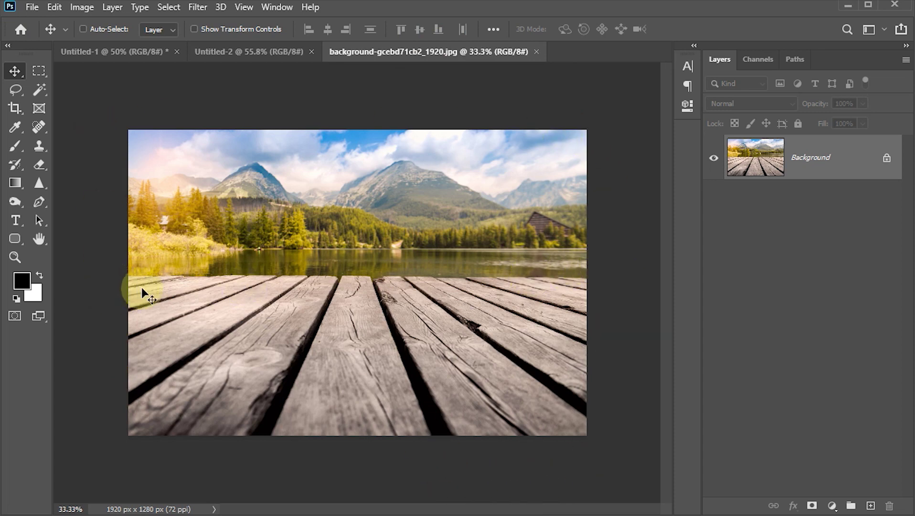
# Step: Trace a Pen path around the wooden deck planks, excluding sky, mountains and lake
pyautogui.press('p')
pyautogui.scroll(1, 123, 285)
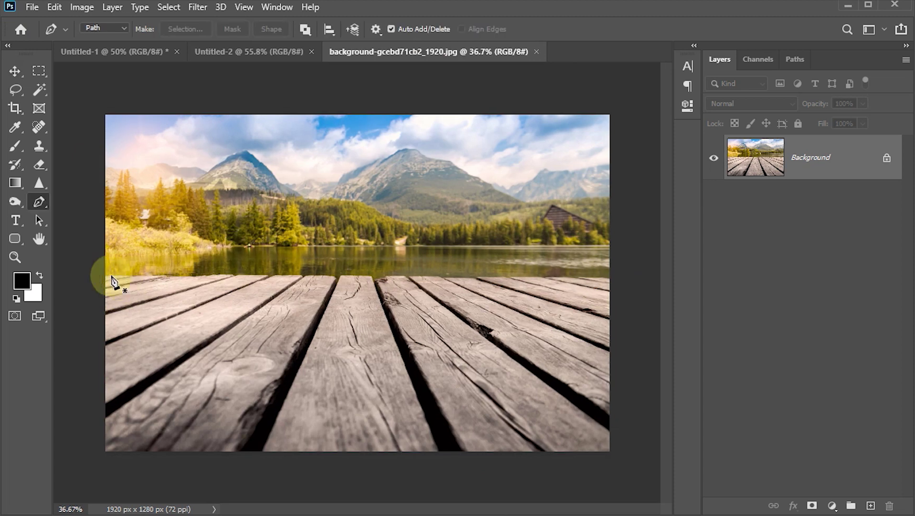
pyautogui.click(90, 278)
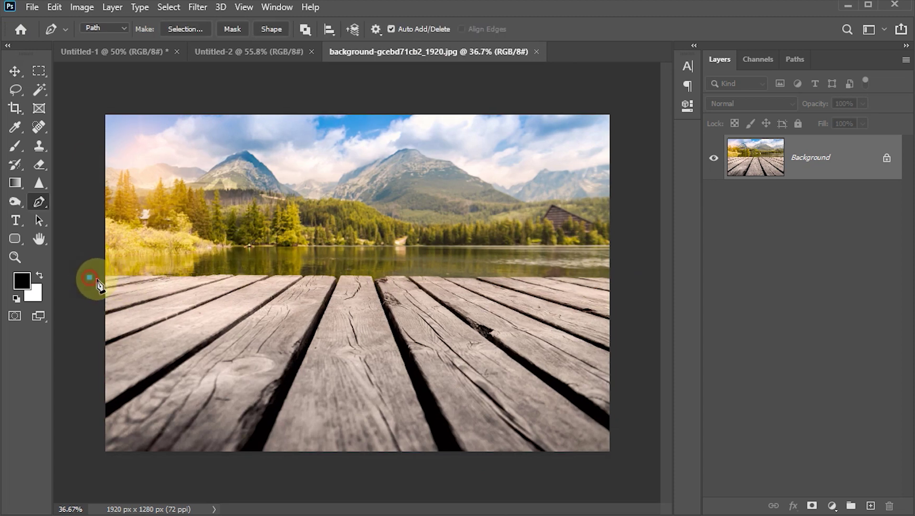
pyautogui.click(285, 275)
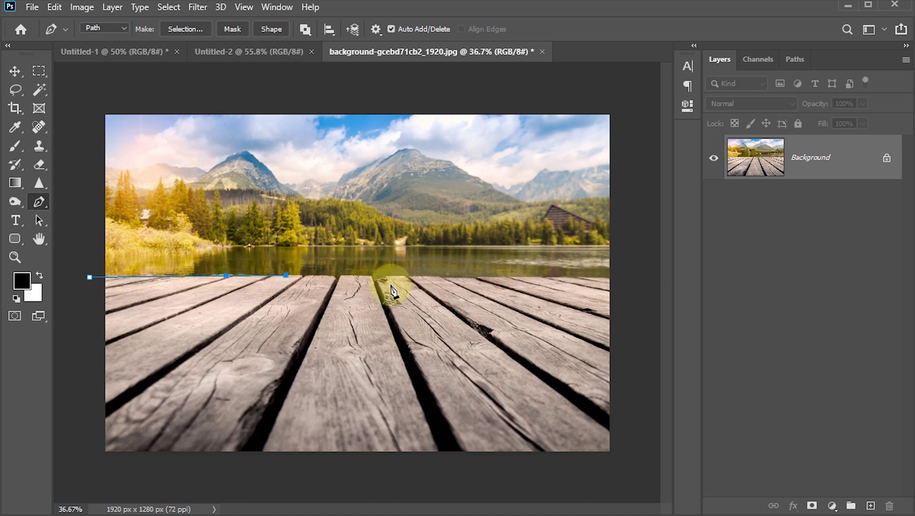
pyautogui.click(624, 278)
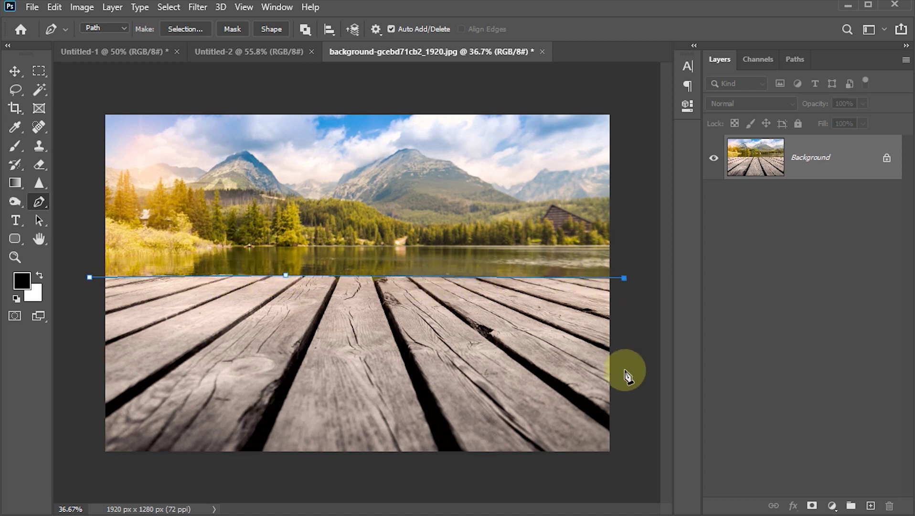
pyautogui.click(625, 458)
pyautogui.click(462, 494)
pyautogui.click(167, 485)
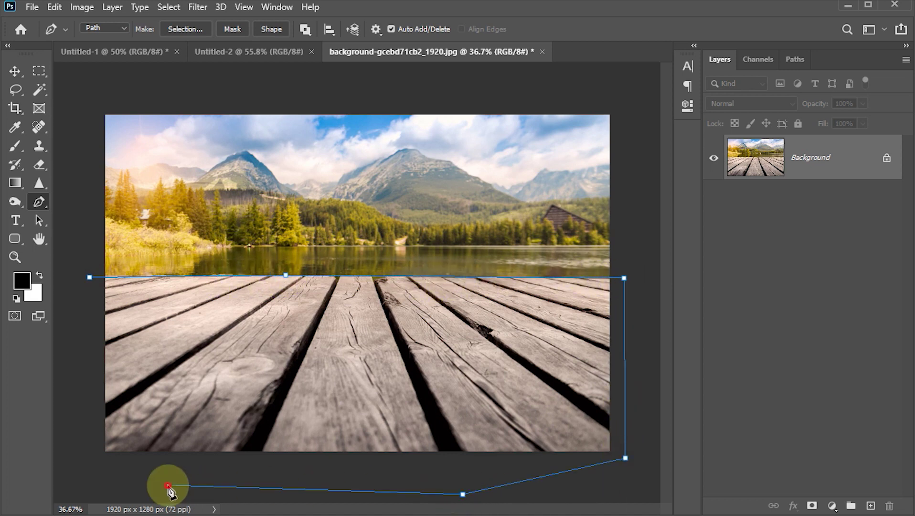
pyautogui.click(82, 449)
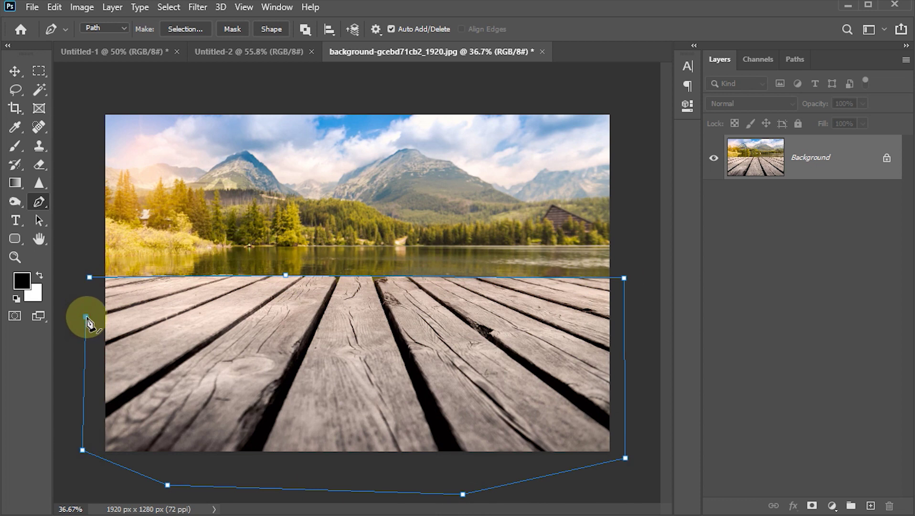
# Step: Turn the deck path into a selection and mask out everything else
pyautogui.hotkey('ctrl', 'Return')
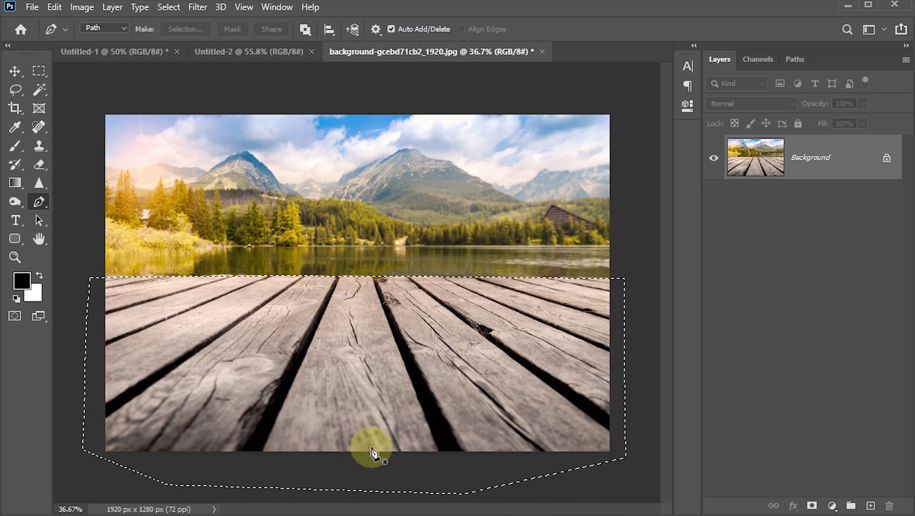
pyautogui.click(813, 506)
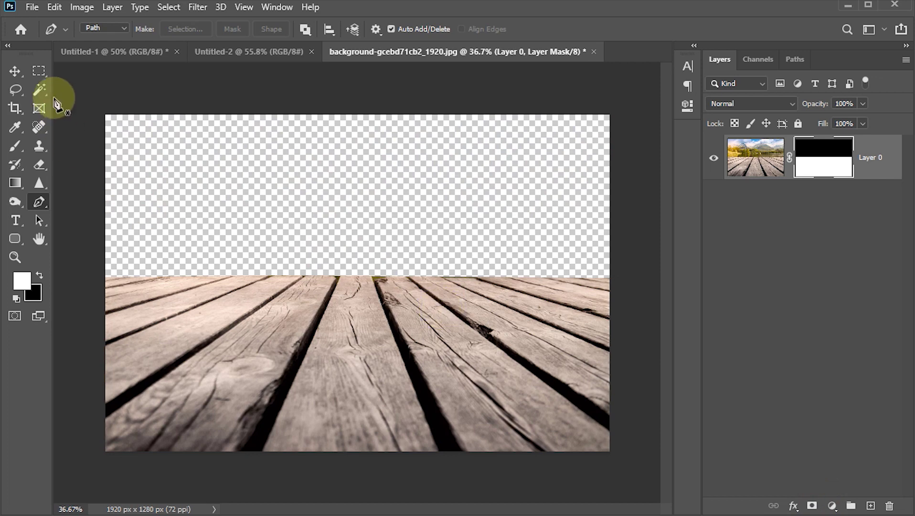
pyautogui.press('v')
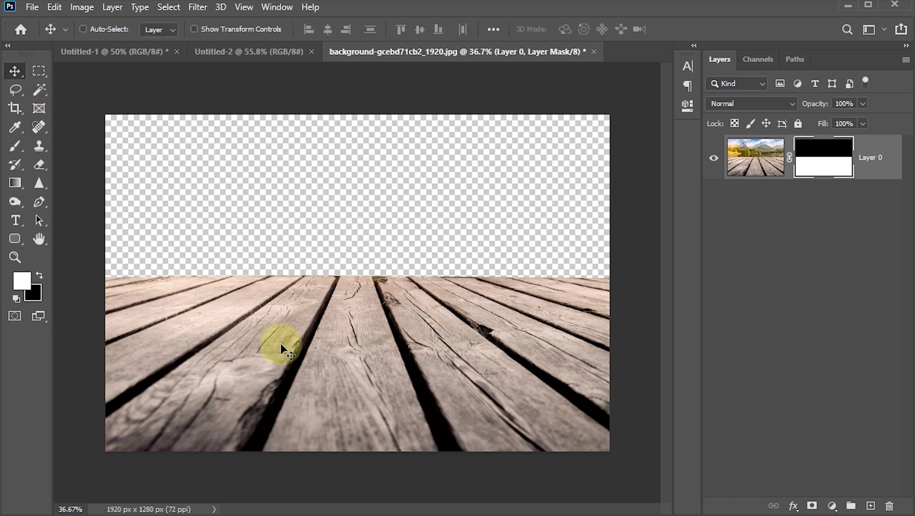
# Step: Move the masked deck into the black document and scale it to about 72% along the bottom
pyautogui.moveTo(455, 339); pyautogui.dragTo(431, 394)
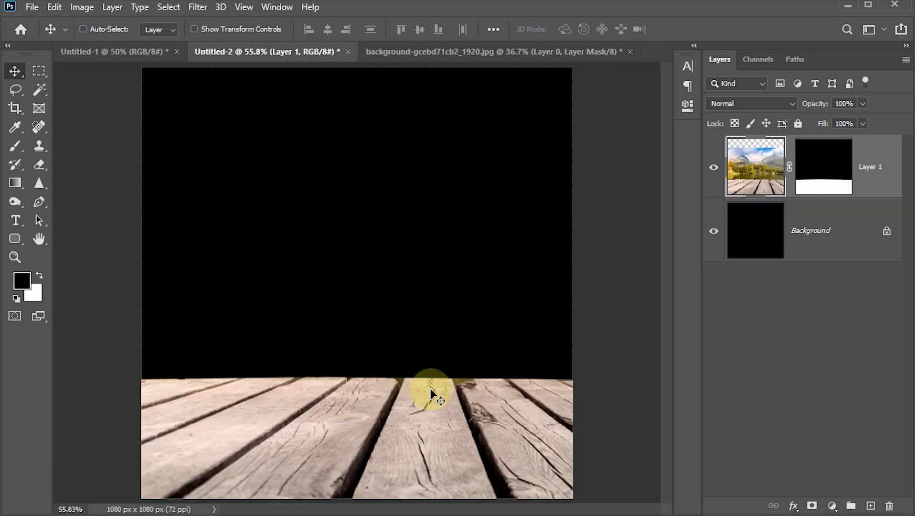
pyautogui.hotkey('ctrl', 't')
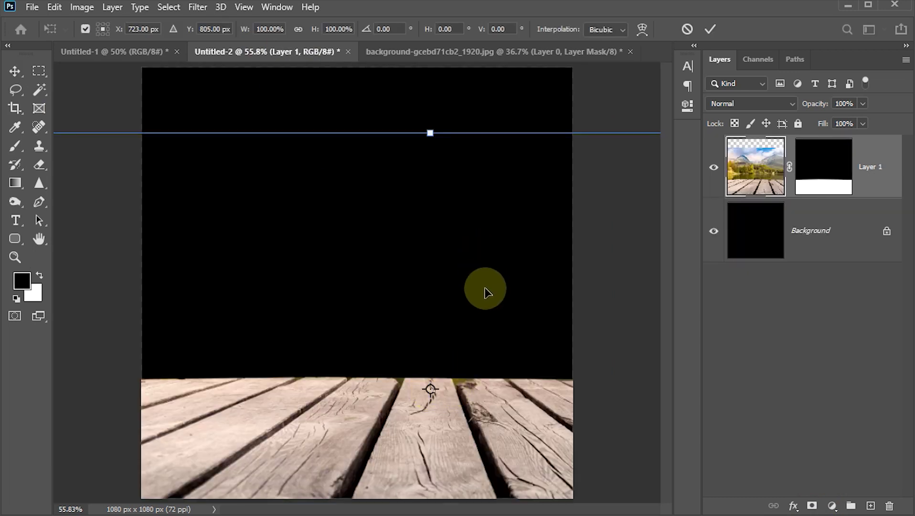
pyautogui.scroll(-2, 468, 358)
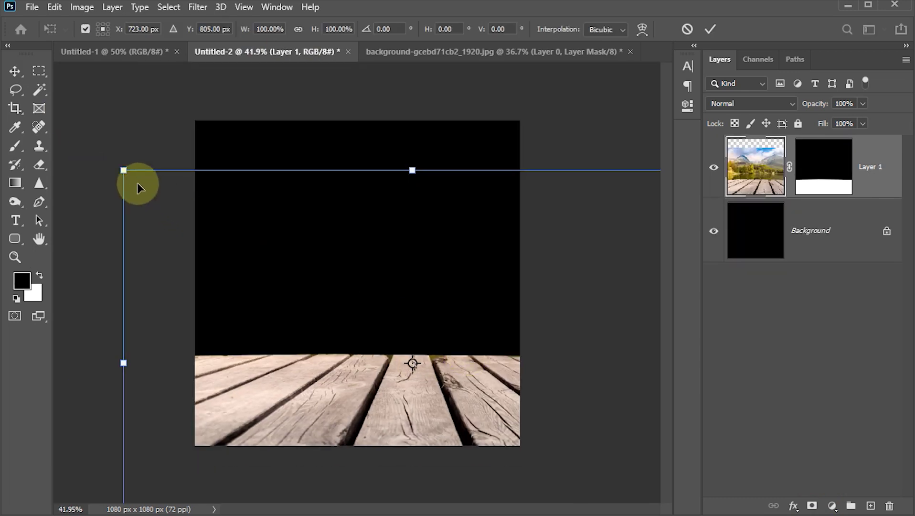
pyautogui.moveTo(123, 170)
pyautogui.mouseDown()
pyautogui.moveTo(287, 296)
pyautogui.moveTo(249, 263)
pyautogui.mouseUp()
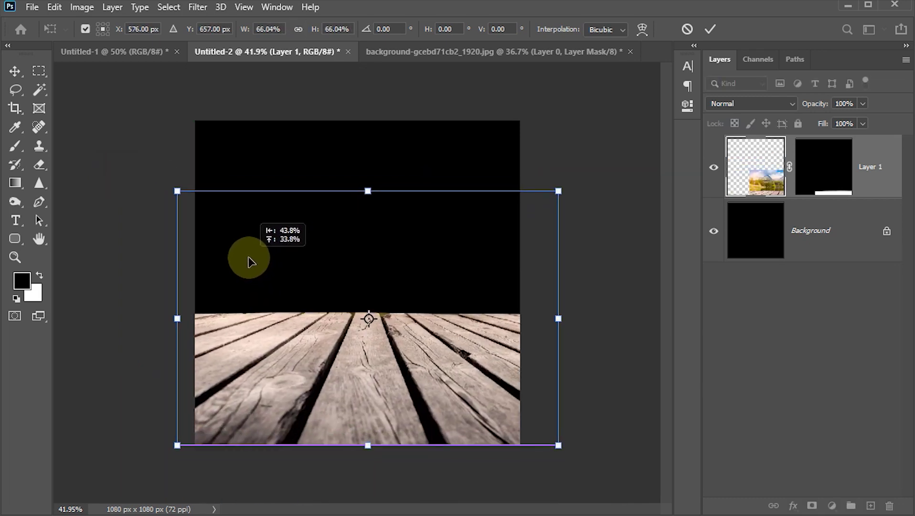
pyautogui.moveTo(177, 191); pyautogui.dragTo(163, 163)
pyautogui.moveTo(231, 239); pyautogui.dragTo(238, 239)
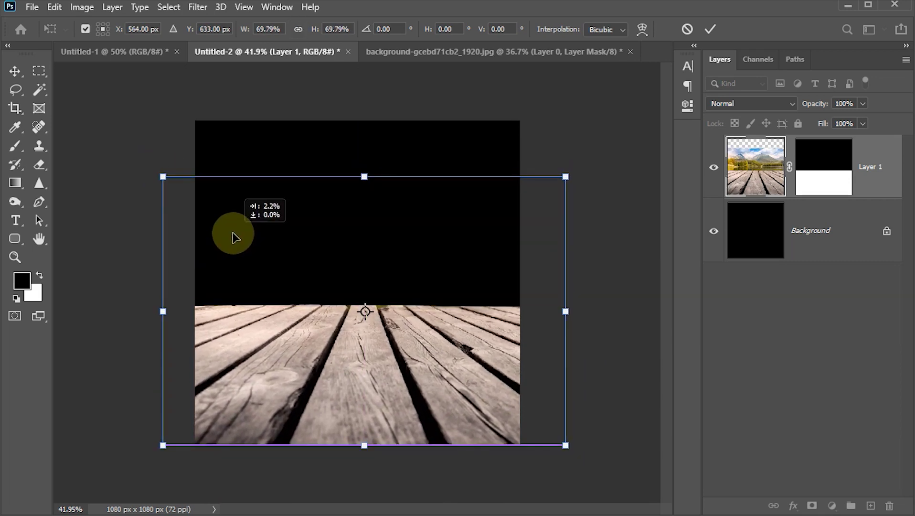
pyautogui.moveTo(566, 177); pyautogui.dragTo(579, 167)
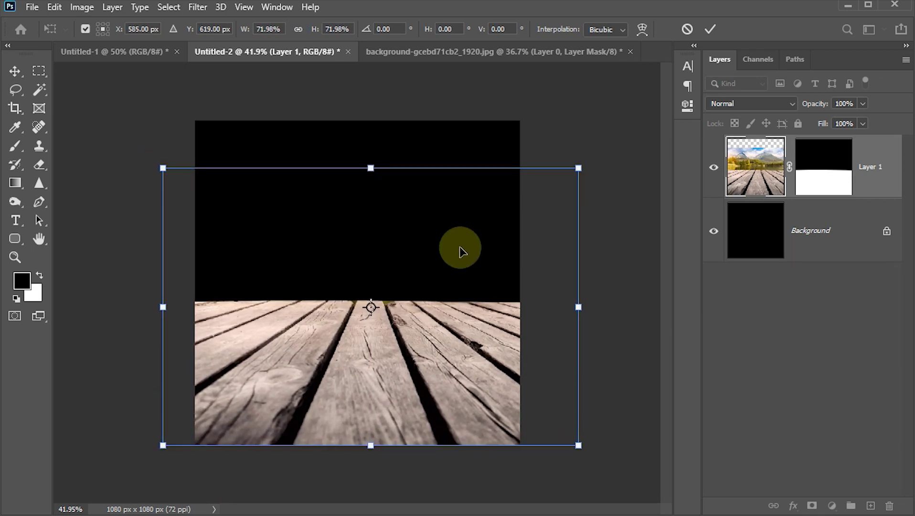
pyautogui.click(710, 30)
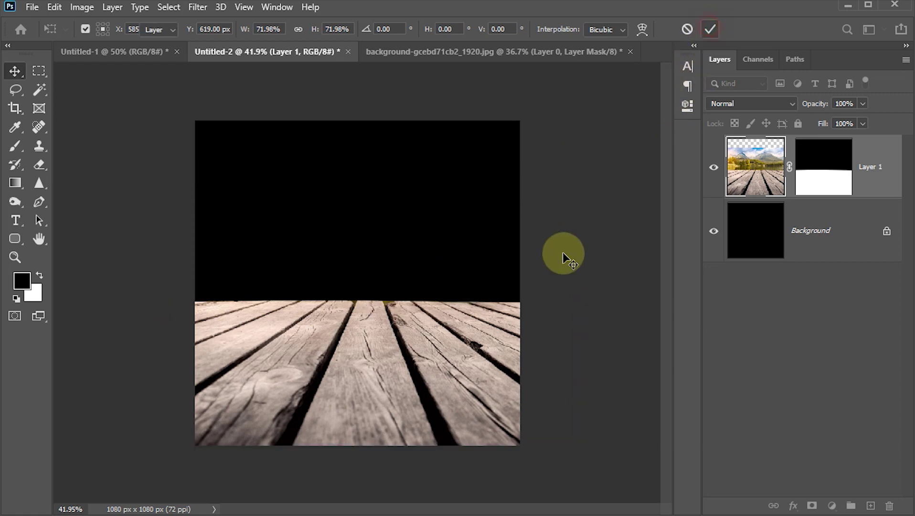
pyautogui.scroll(3, 564, 260)
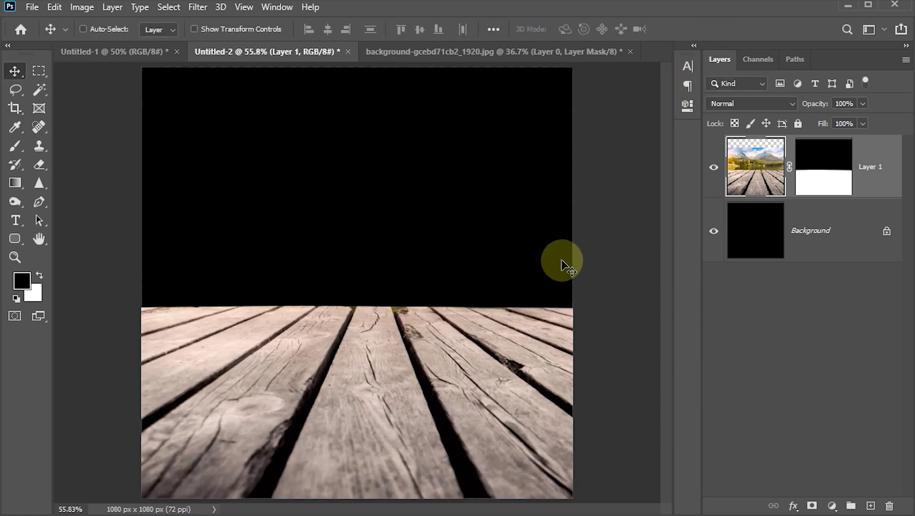
# Step: Convert Layer 1 to a smart object and add a fresh white layer mask
pyautogui.rightClick(886, 189)
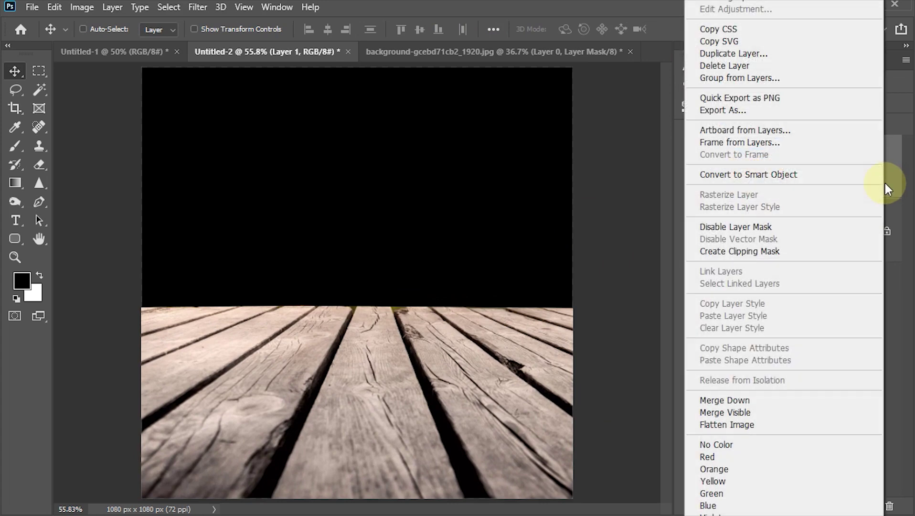
pyautogui.click(772, 176)
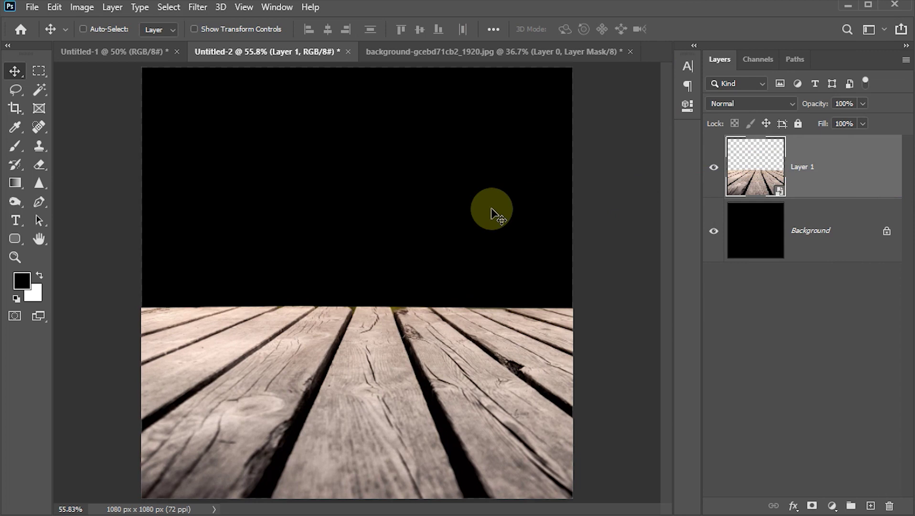
pyautogui.click(812, 506)
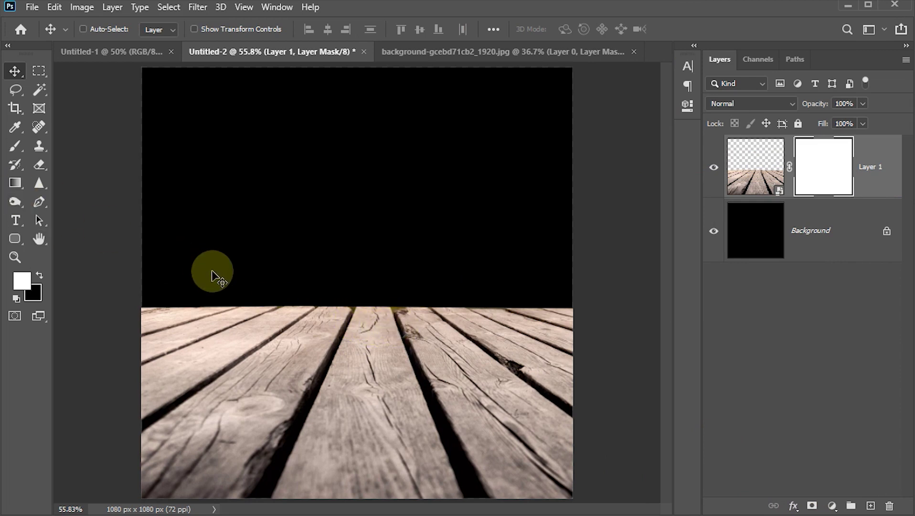
pyautogui.press('g')
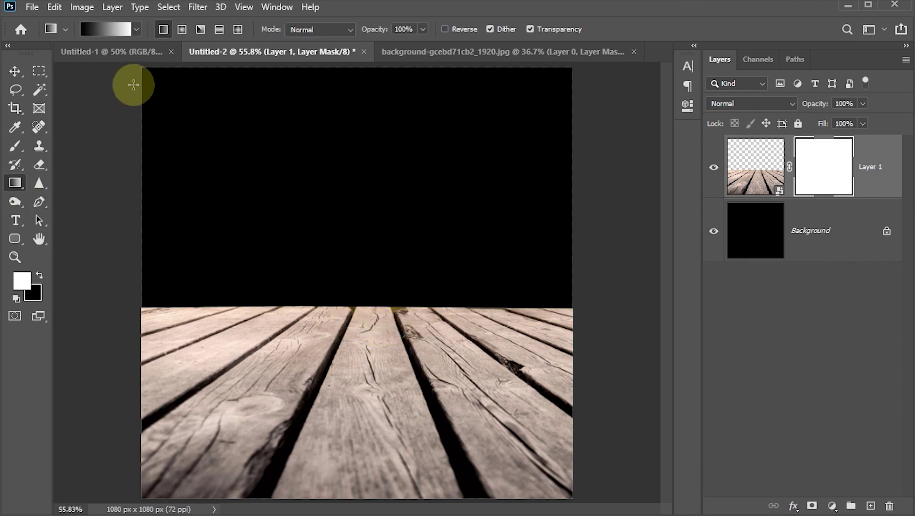
# Step: Drag a Black, White vertical gradient on the deck's mask to fade the far planks into black
pyautogui.click(100, 32)
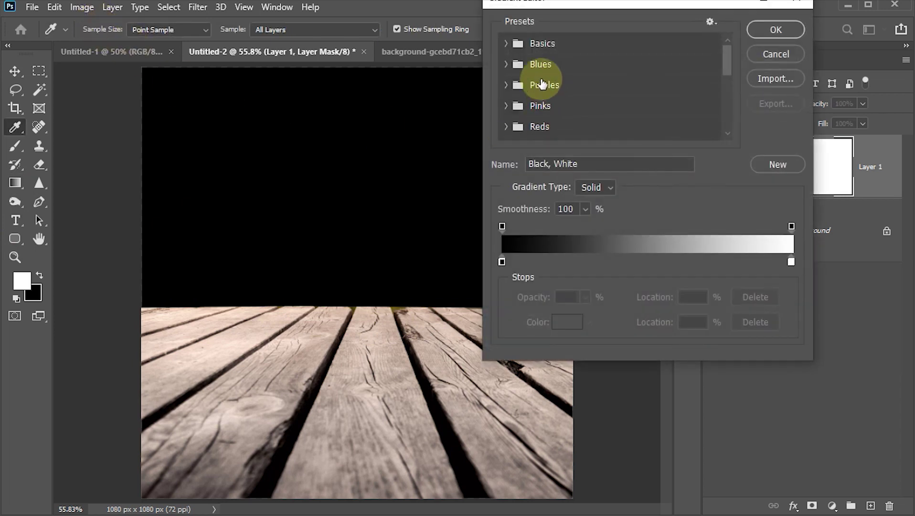
pyautogui.click(506, 43)
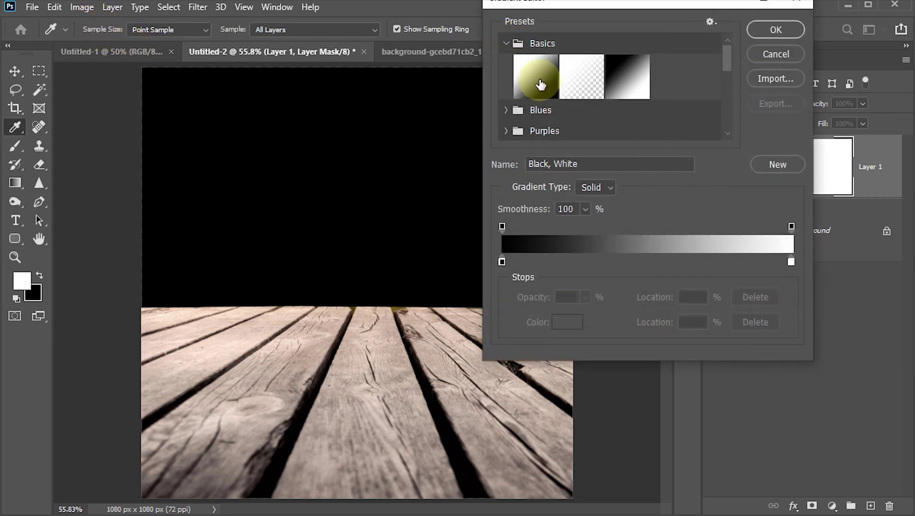
pyautogui.click(773, 30)
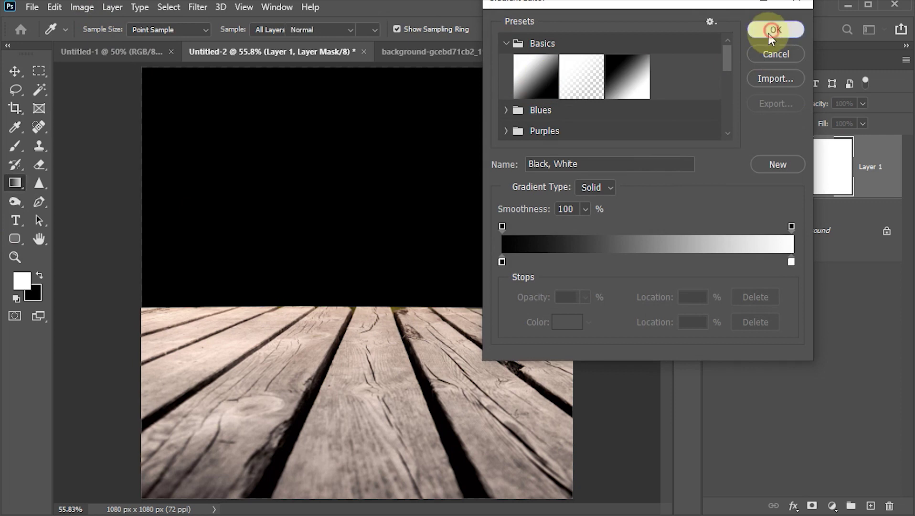
pyautogui.moveTo(337, 300); pyautogui.dragTo(361, 323)
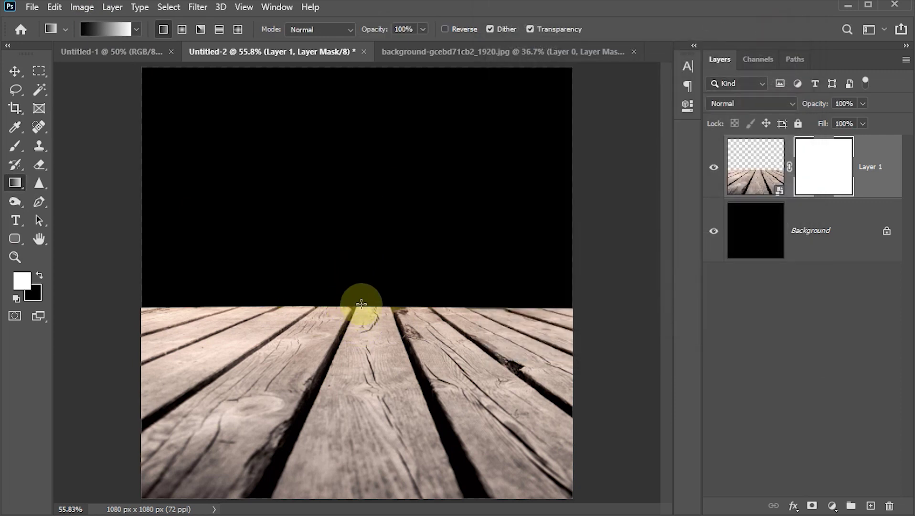
pyautogui.click(820, 168)
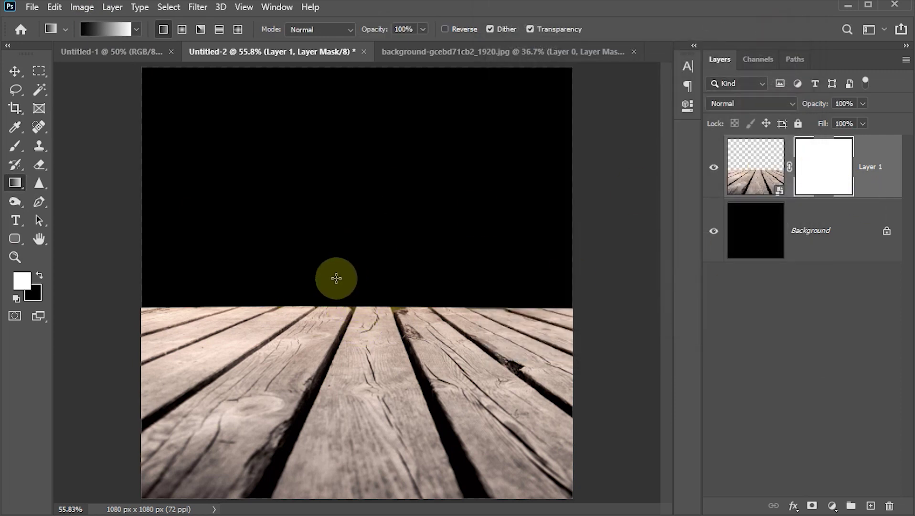
pyautogui.moveTo(358, 299); pyautogui.dragTo(361, 352)
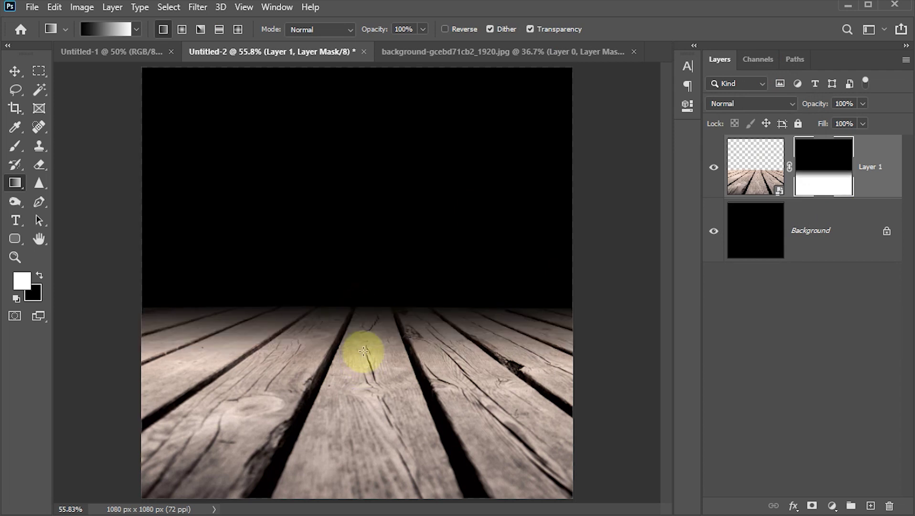
pyautogui.moveTo(358, 307); pyautogui.dragTo(359, 377)
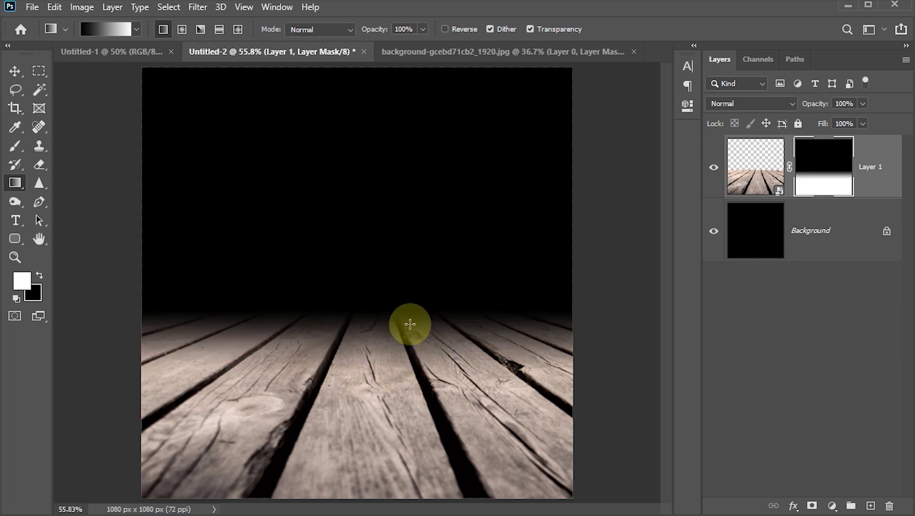
# Step: Add a Hue/Saturation layer clipped to the deck, colorized at Hue 15, Saturation 35
pyautogui.press('v')
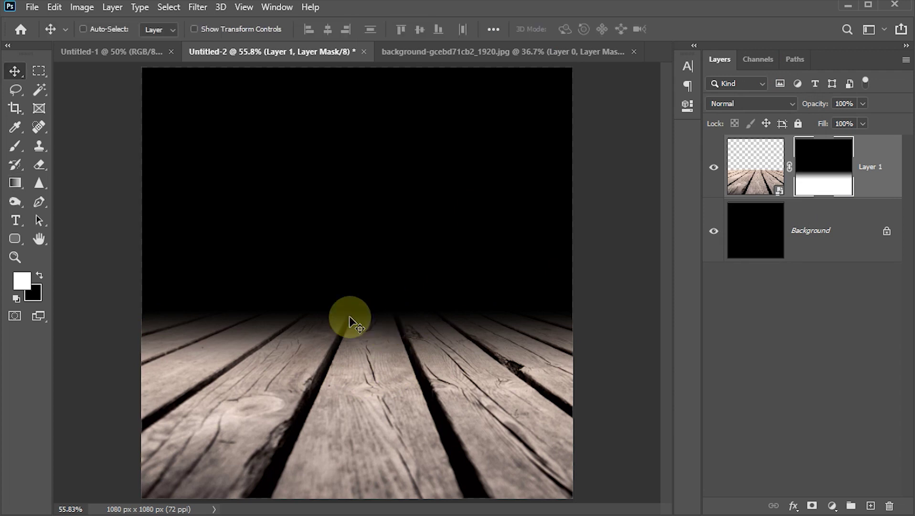
pyautogui.click(833, 507)
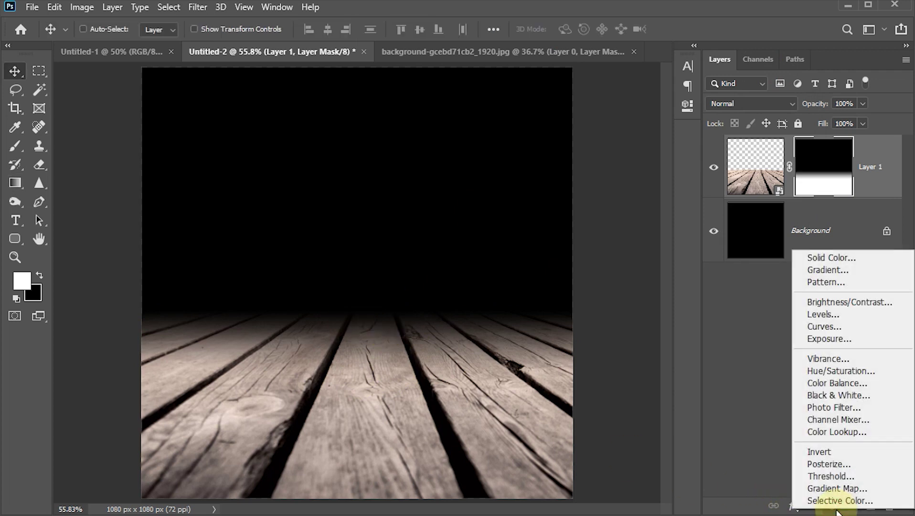
pyautogui.click(822, 371)
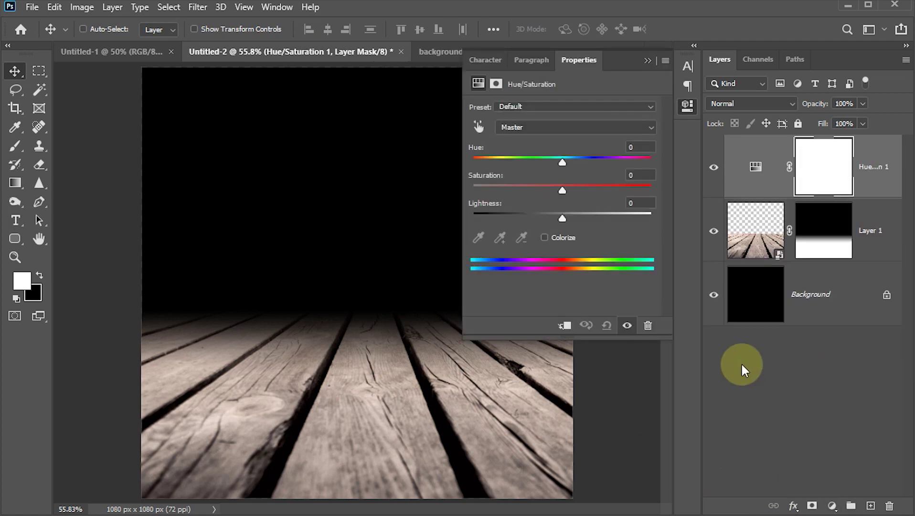
pyautogui.click(564, 326)
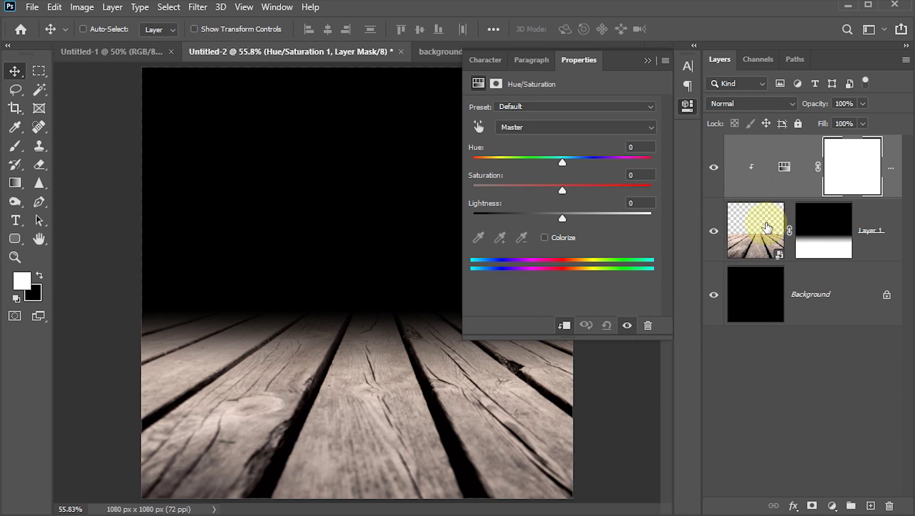
pyautogui.click(544, 238)
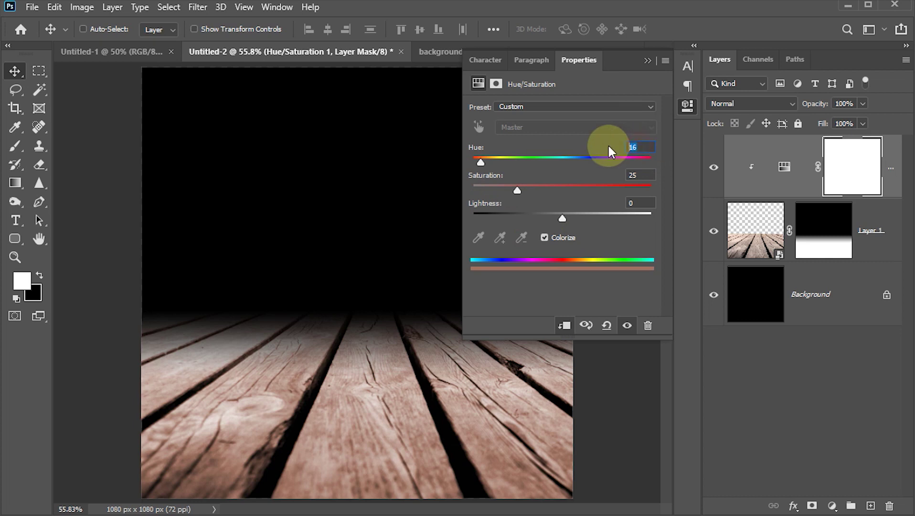
pyautogui.press('BackSpace')
pyautogui.write('5')
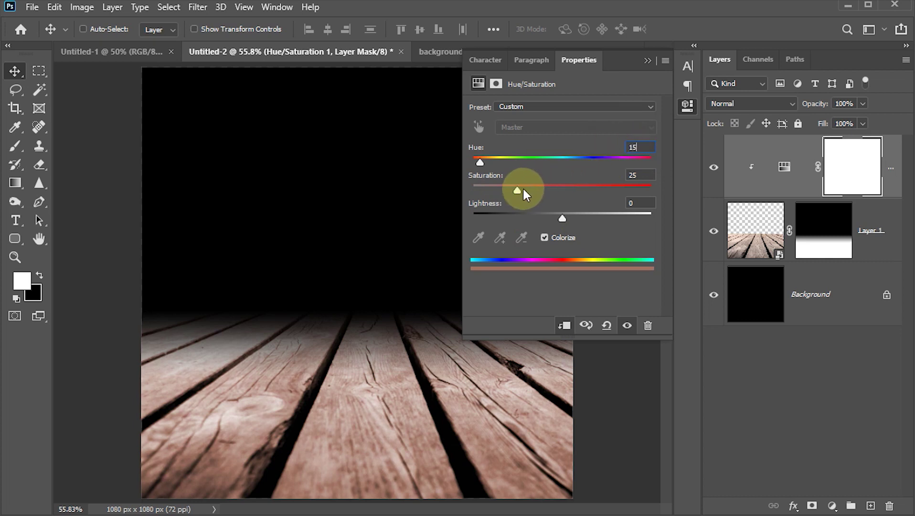
pyautogui.moveTo(518, 190); pyautogui.dragTo(533, 191)
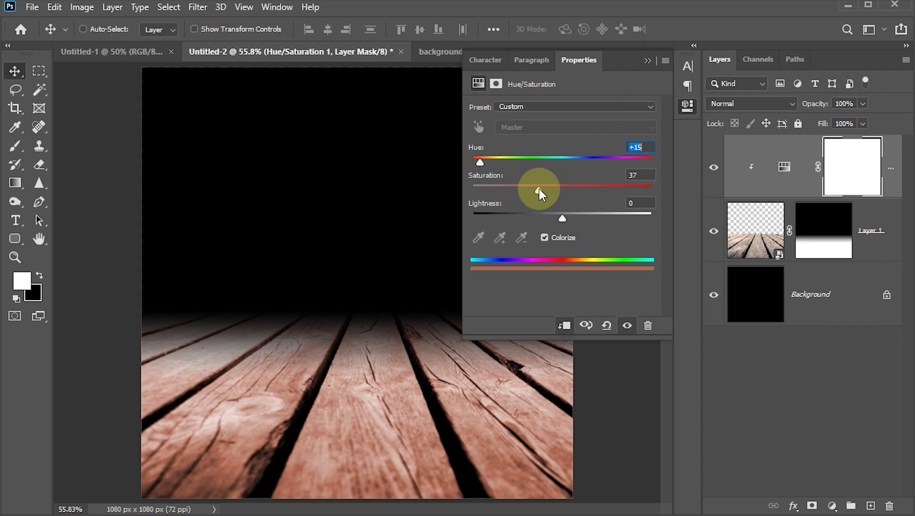
pyautogui.click(637, 175)
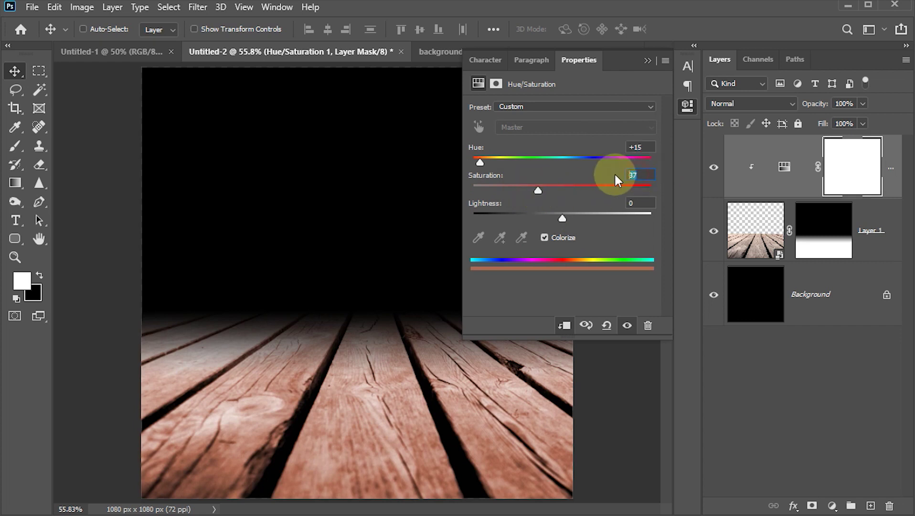
pyautogui.write('35')
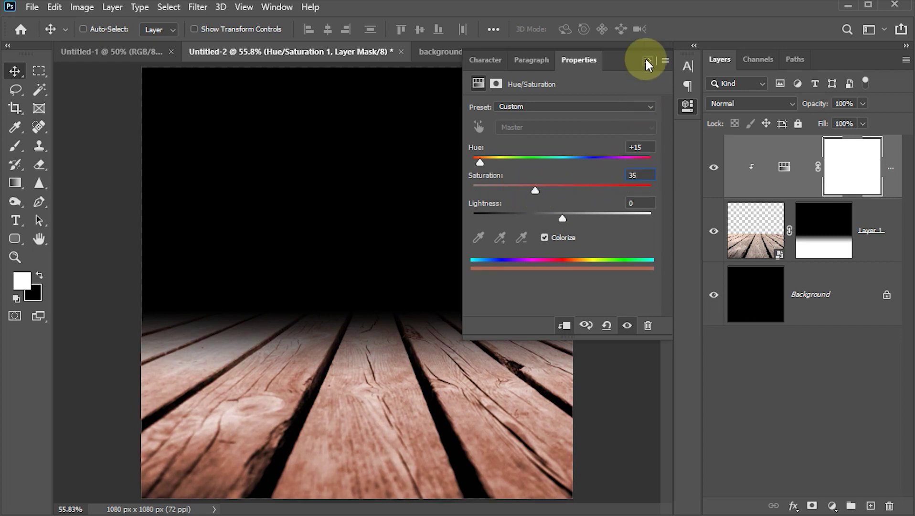
# Step: Place the pngwing.com.png burger image from File Explorer onto the canvas
pyautogui.click(647, 60)
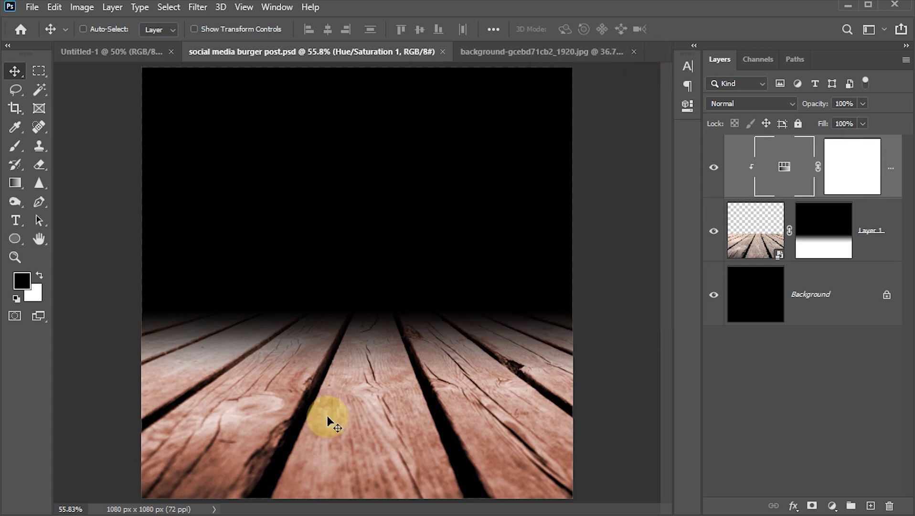
pyautogui.click(249, 477)
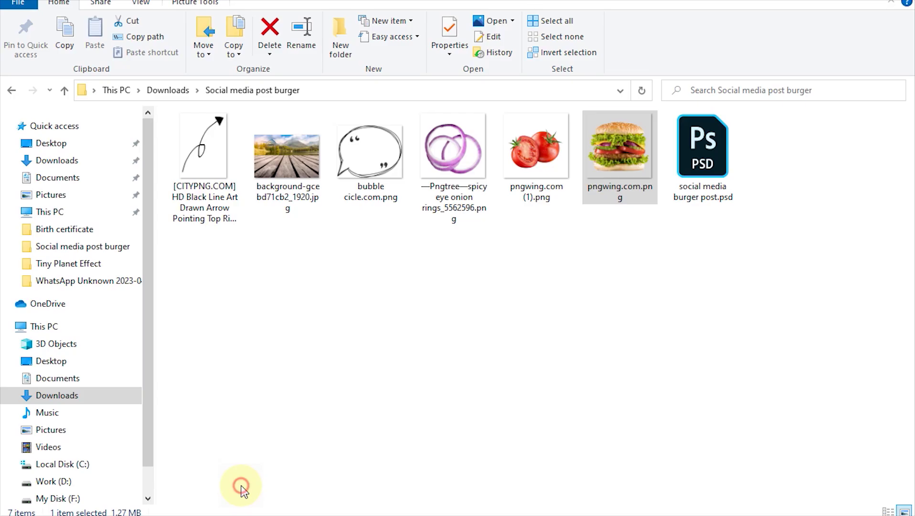
pyautogui.moveTo(627, 146); pyautogui.dragTo(343, 325)
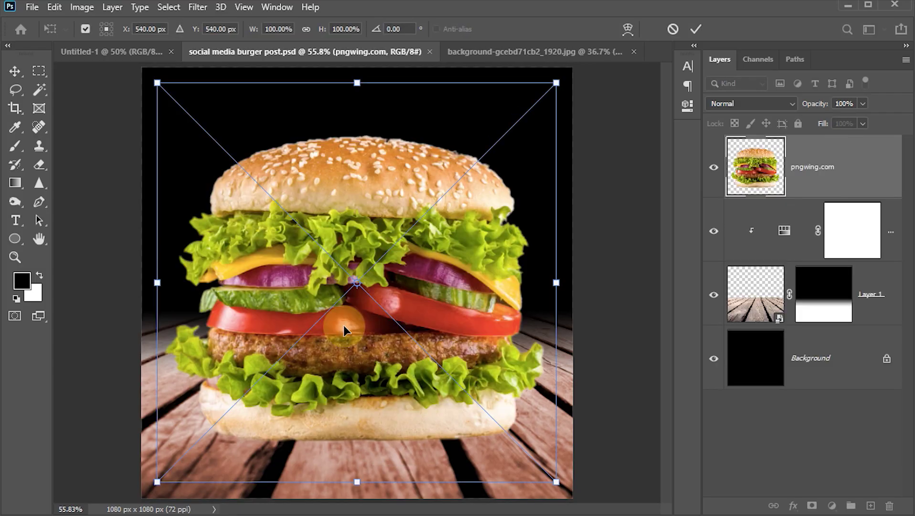
# Step: Scale the burger to 64.2%, tilt it about -5.75° and centre it on the tabletop
pyautogui.click(696, 29)
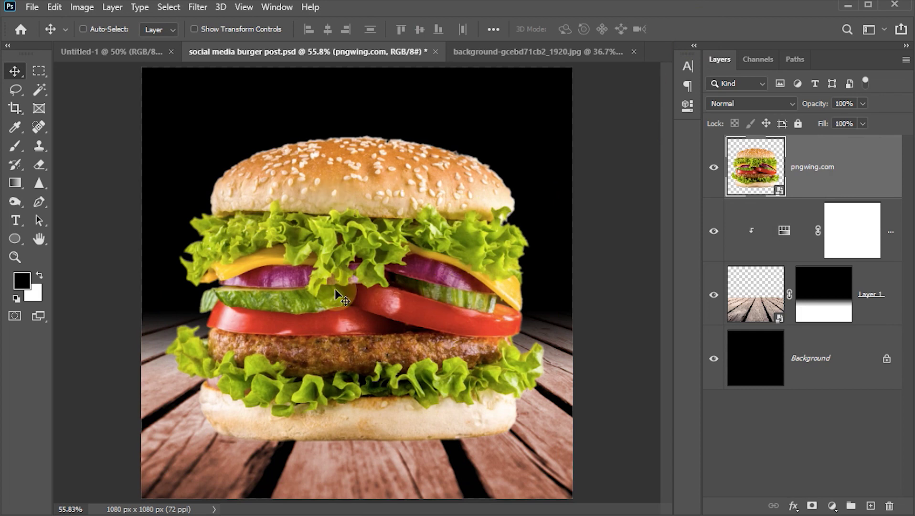
pyautogui.click(337, 306)
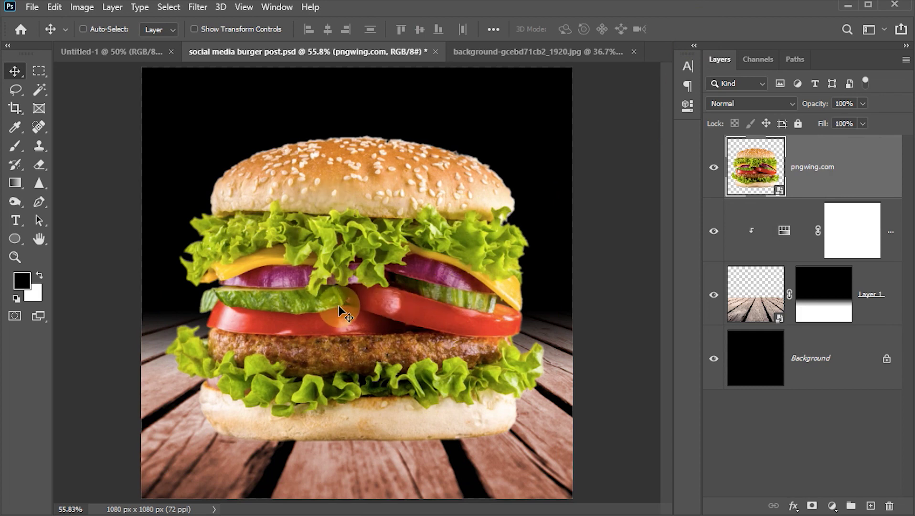
pyautogui.hotkey('ctrl', 't')
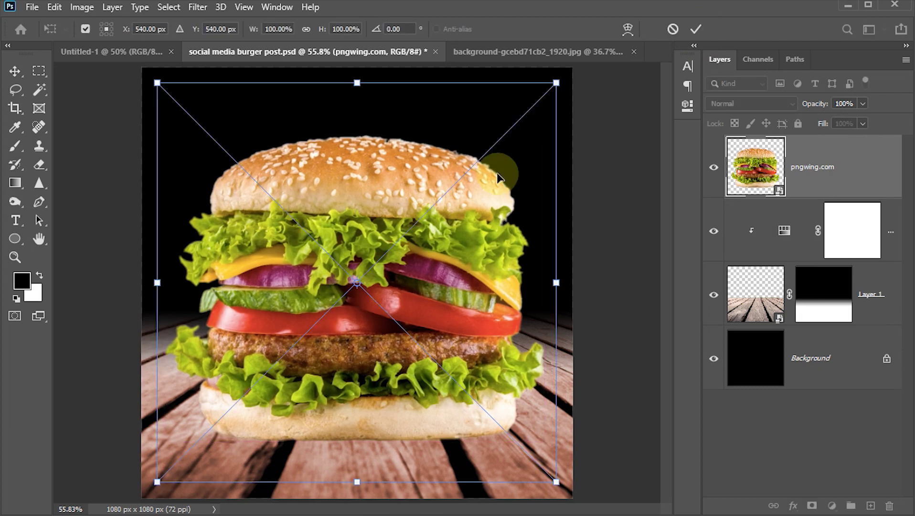
pyautogui.moveTo(554, 82); pyautogui.dragTo(492, 176)
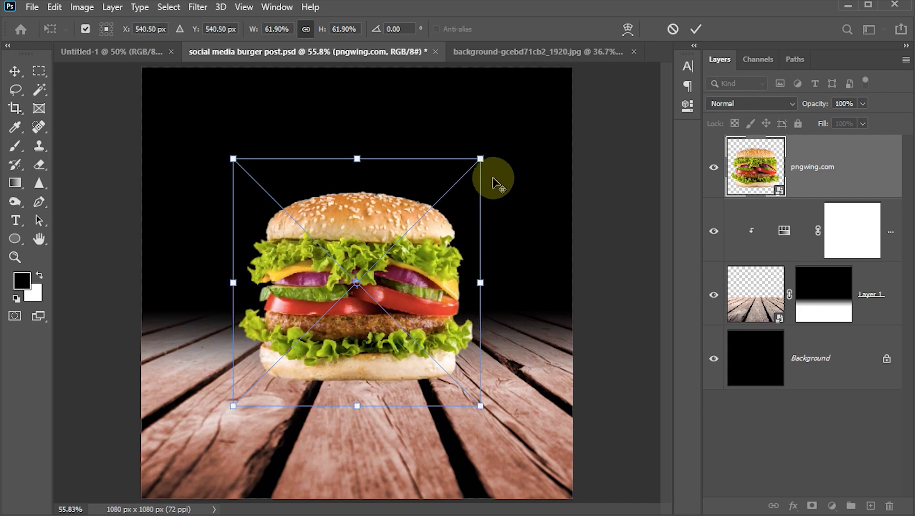
pyautogui.moveTo(423, 258); pyautogui.dragTo(424, 301)
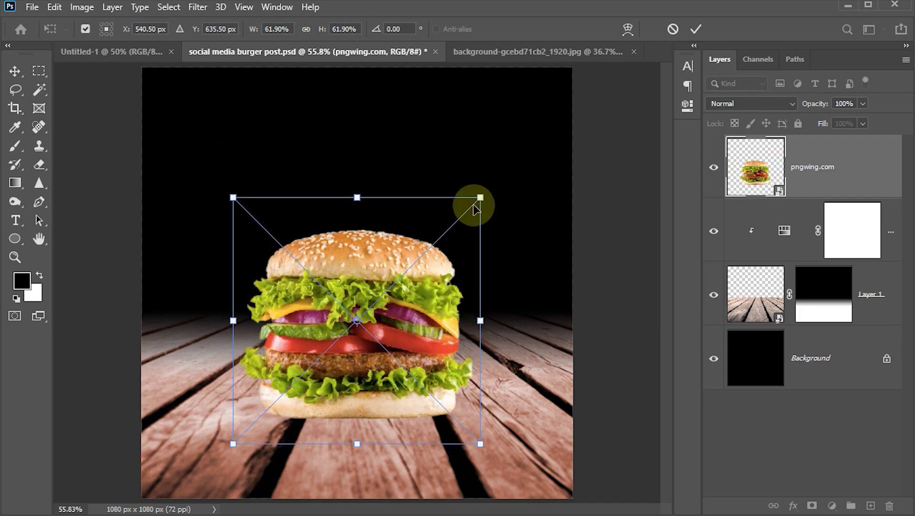
pyautogui.moveTo(481, 196); pyautogui.dragTo(490, 188)
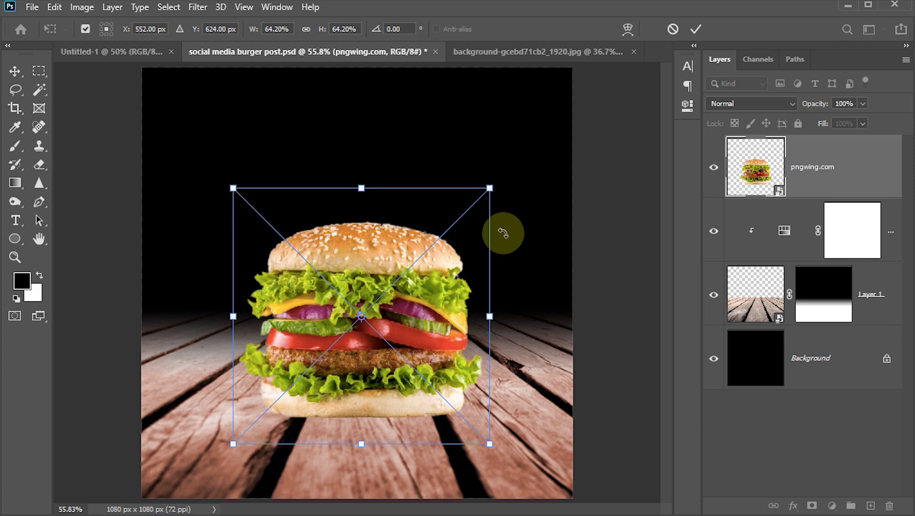
pyautogui.moveTo(510, 212); pyautogui.dragTo(507, 195)
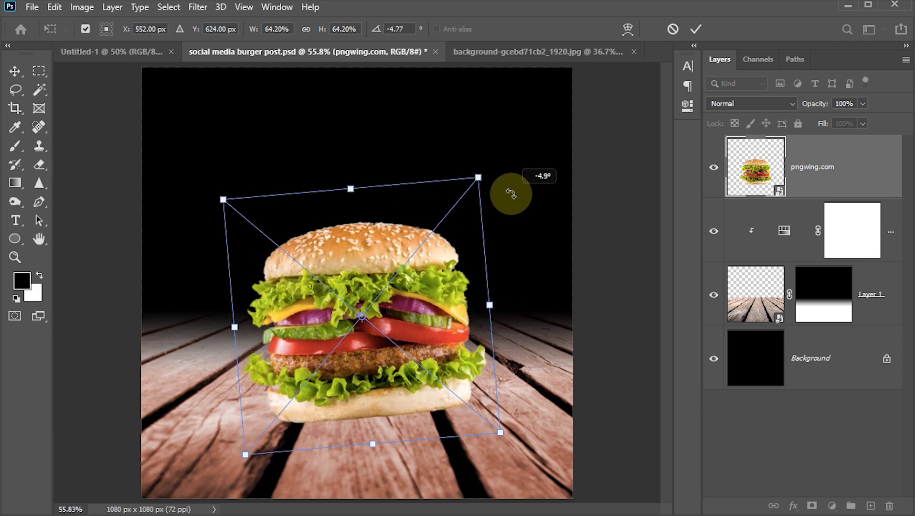
pyautogui.moveTo(442, 269); pyautogui.dragTo(439, 269)
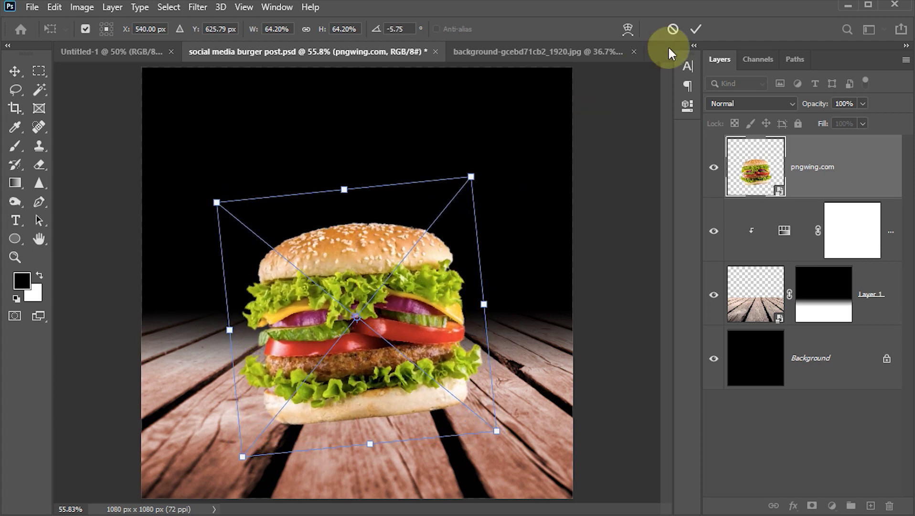
pyautogui.click(696, 30)
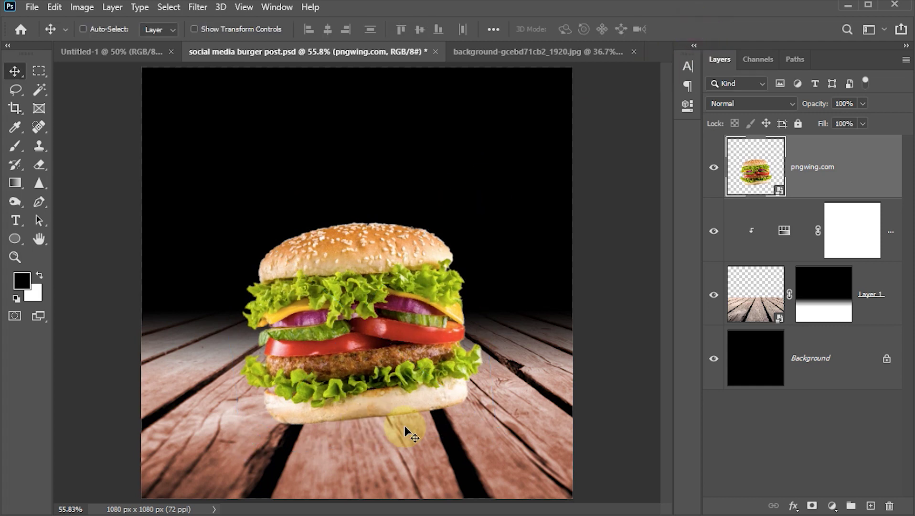
# Step: Draw a flat black ellipse and slide it under the burger
pyautogui.click(16, 238)
pyautogui.click(72, 266)
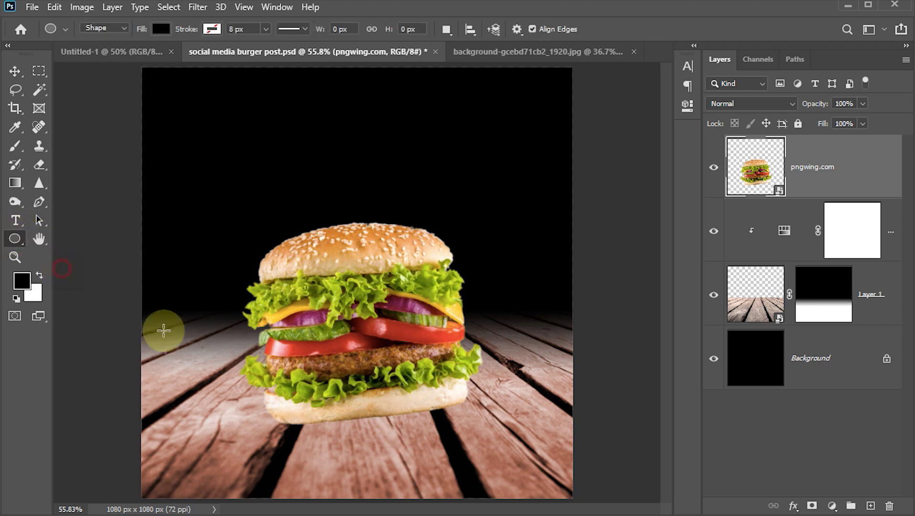
pyautogui.moveTo(273, 431); pyautogui.dragTo(382, 426)
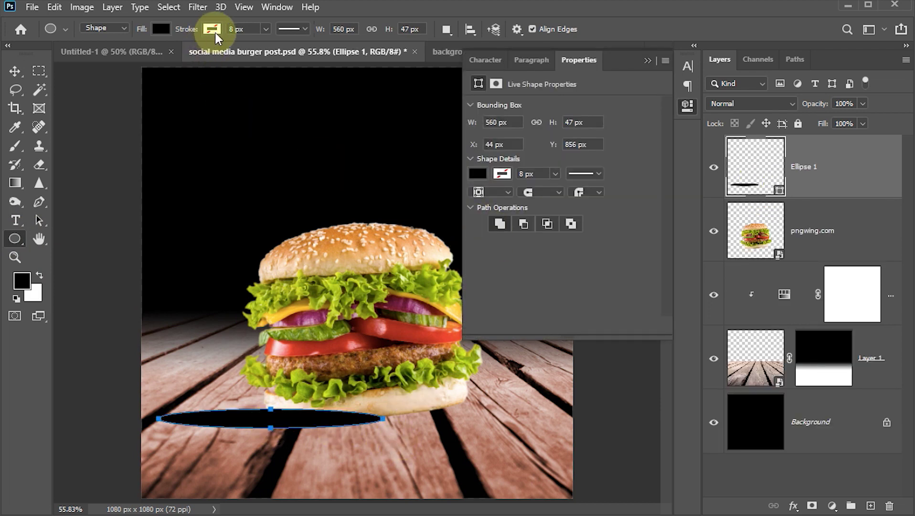
pyautogui.click(687, 106)
pyautogui.click(16, 71)
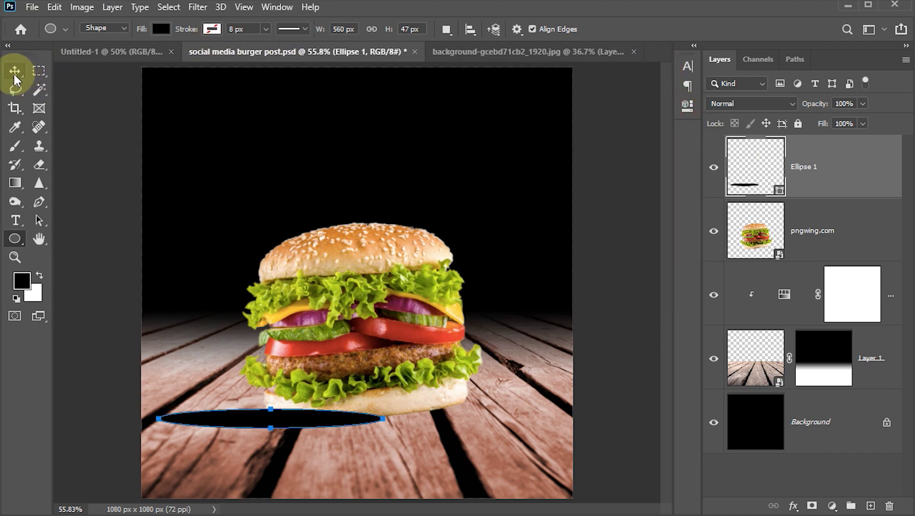
pyautogui.moveTo(225, 413); pyautogui.dragTo(346, 429)
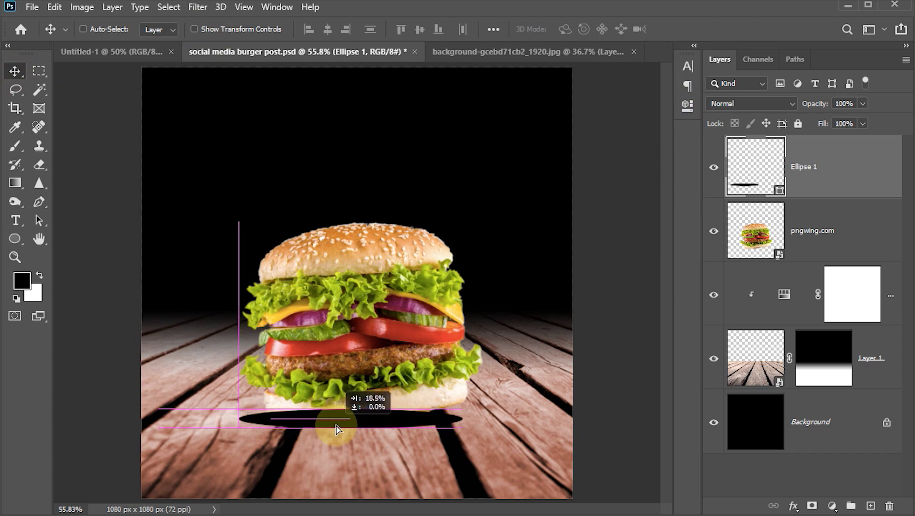
# Step: Convert the ellipse to a smart object and stack it below the pngwing.com burger layer
pyautogui.rightClick(857, 183)
pyautogui.click(759, 174)
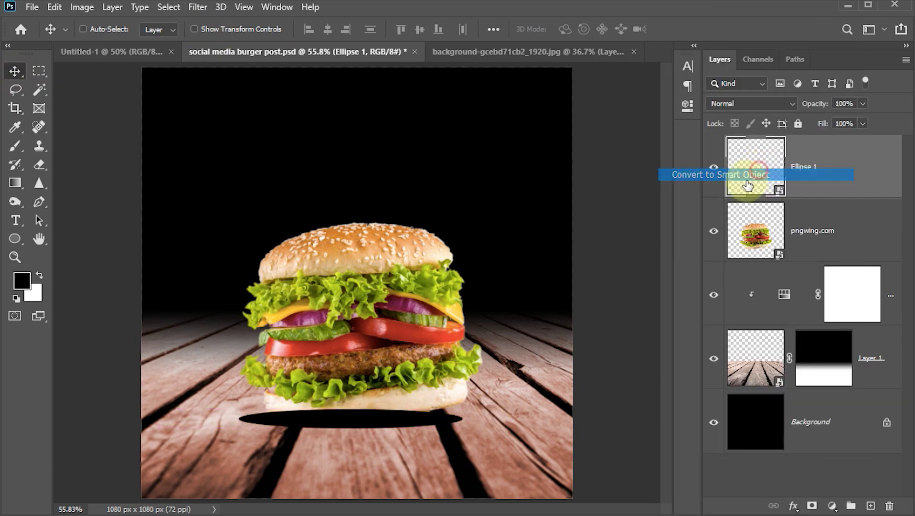
pyautogui.moveTo(760, 170); pyautogui.dragTo(767, 249)
pyautogui.moveTo(404, 396); pyautogui.dragTo(414, 396)
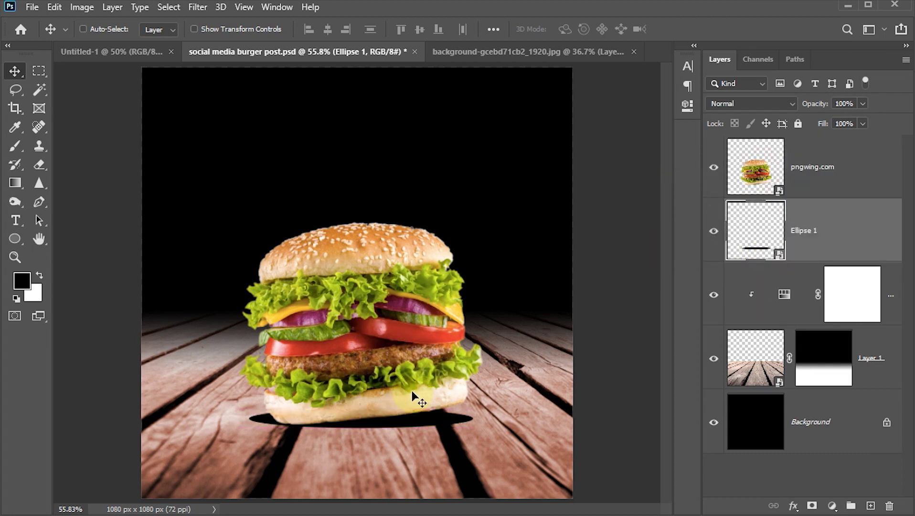
# Step: Soften the oval shadow with a 12 px Gaussian Blur
pyautogui.click(197, 7)
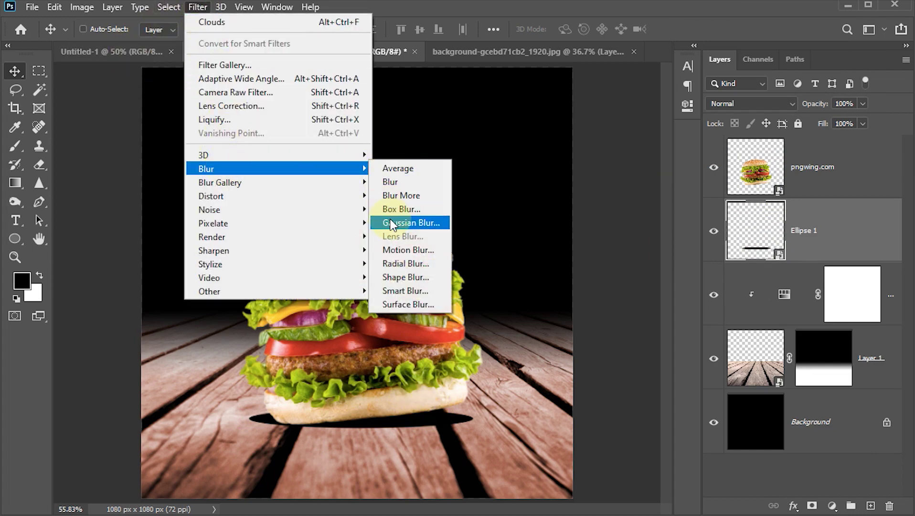
pyautogui.click(390, 221)
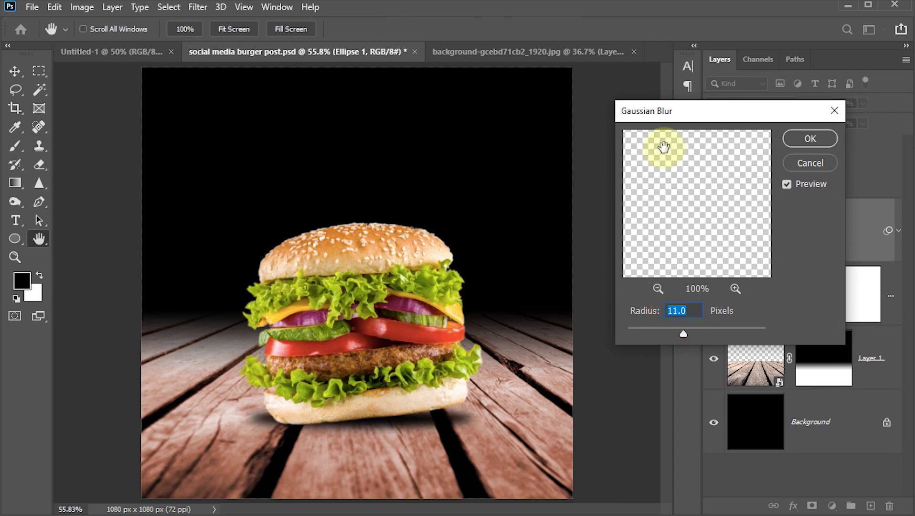
pyautogui.moveTo(699, 111); pyautogui.dragTo(613, 113)
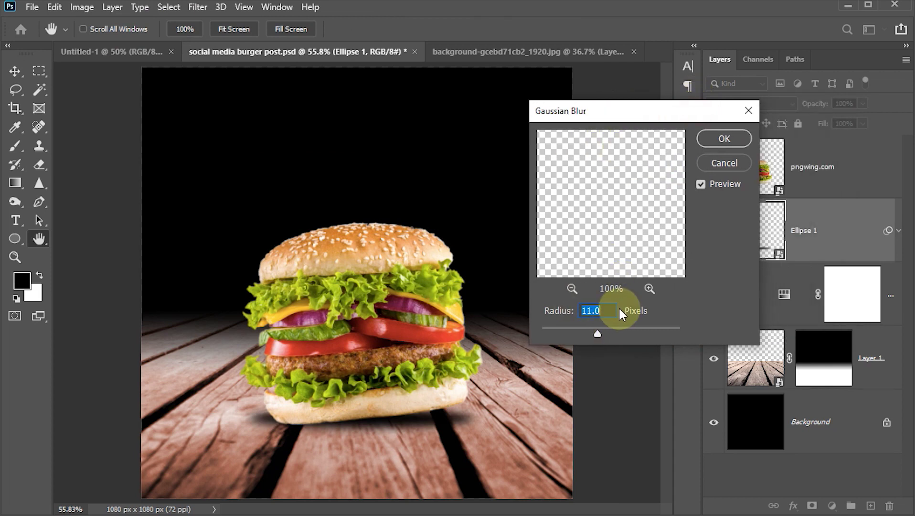
pyautogui.write('12')
pyautogui.click(723, 139)
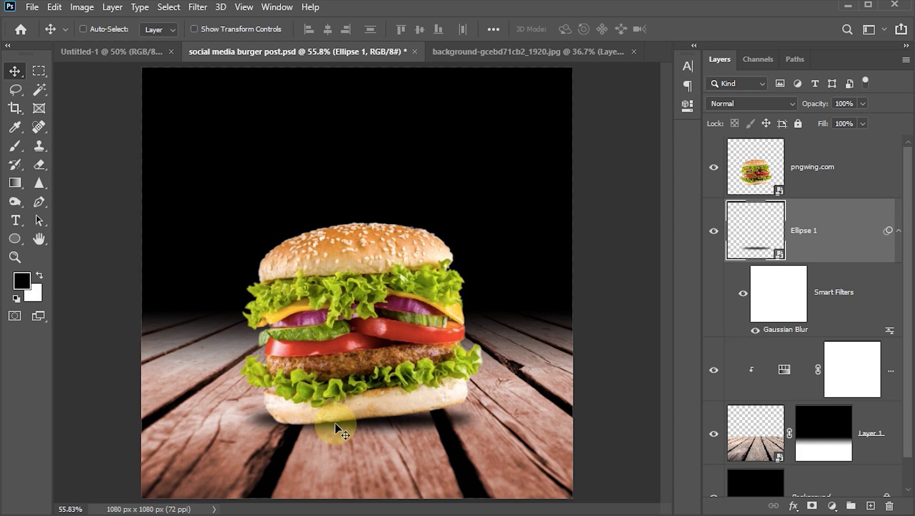
pyautogui.click(764, 181)
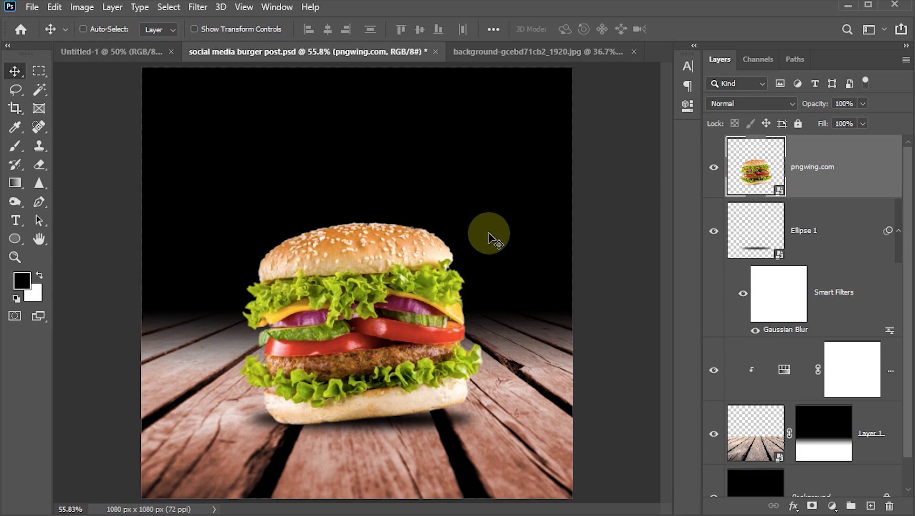
# Step: Add a Color Lookup adjustment using 3Strip.look, clipped to the burger layer only
pyautogui.click(832, 505)
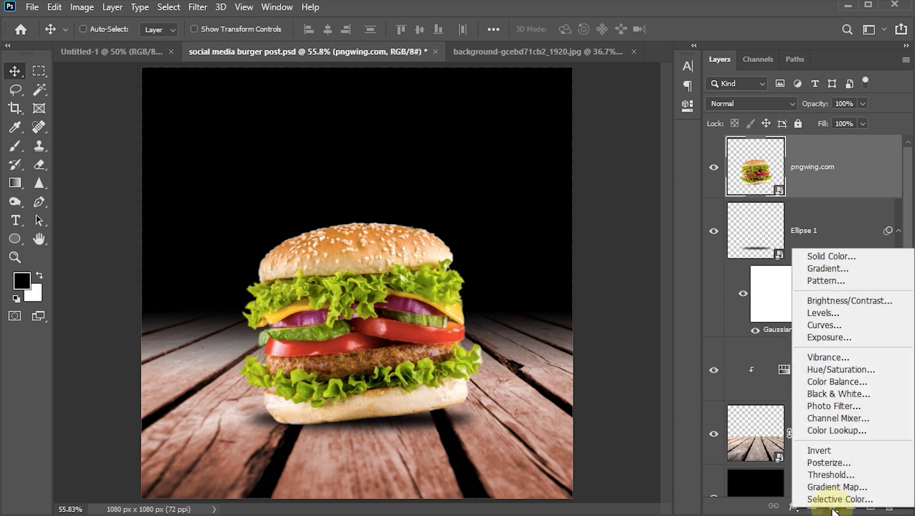
pyautogui.click(832, 432)
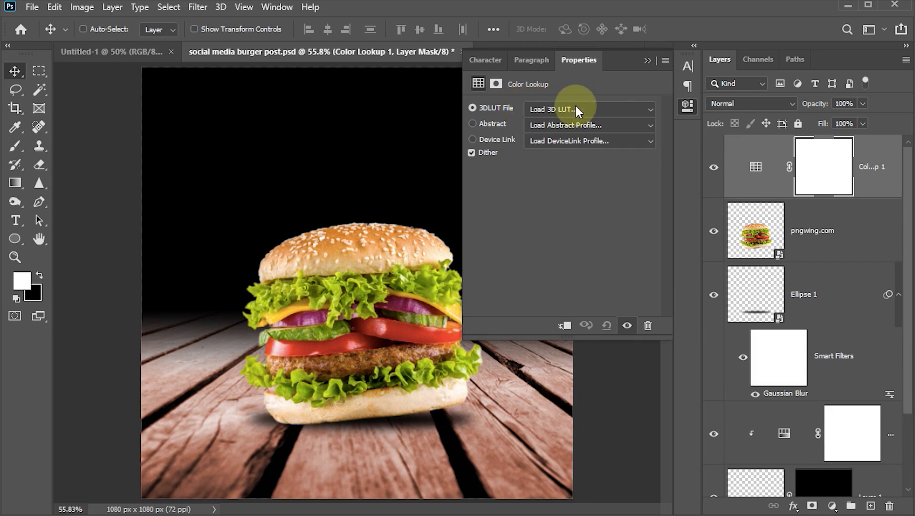
pyautogui.click(645, 110)
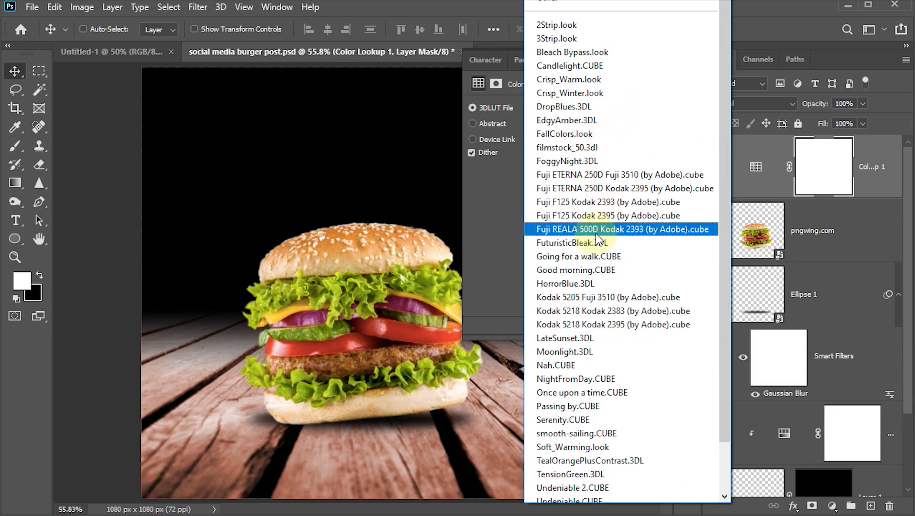
pyautogui.click(556, 40)
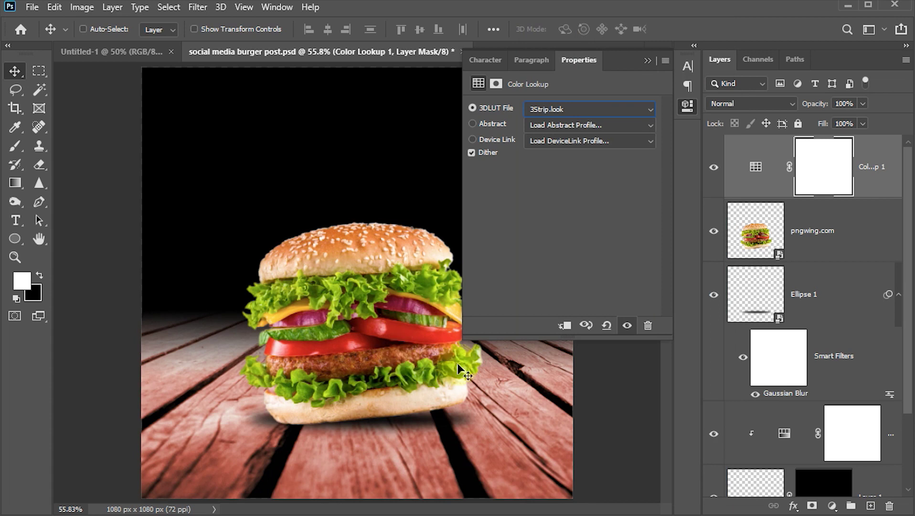
pyautogui.click(563, 325)
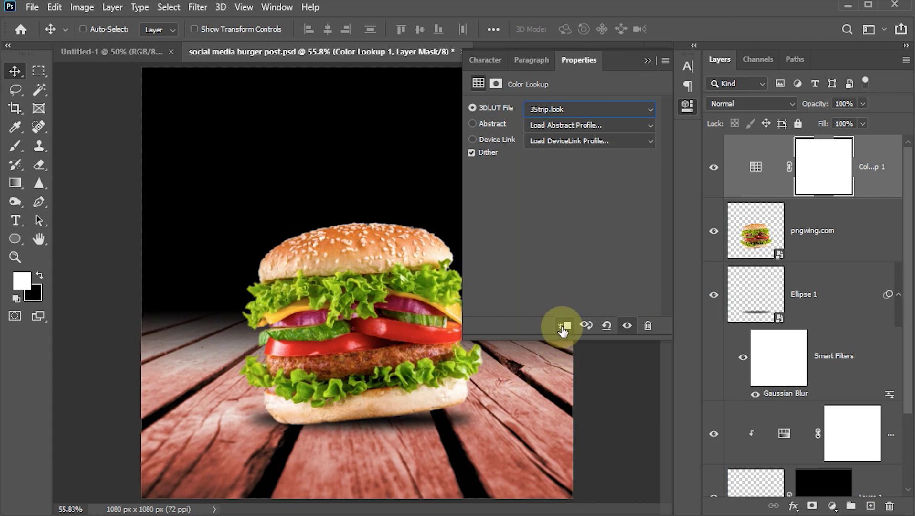
pyautogui.click(562, 327)
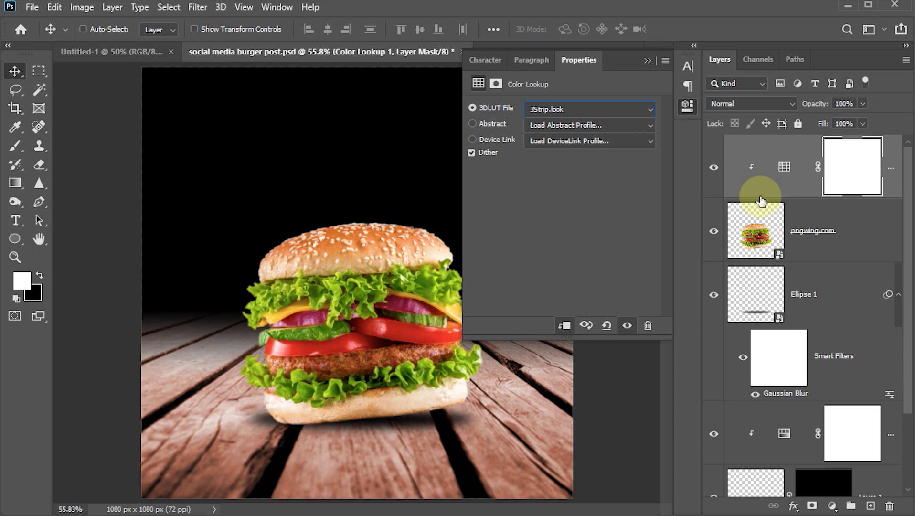
pyautogui.click(652, 62)
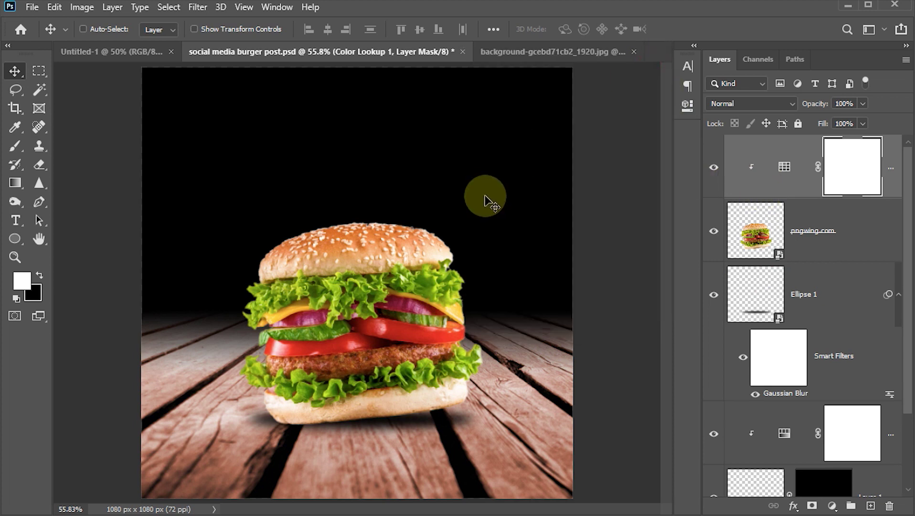
# Step: Set the Color Lookup layer's opacity to 85% and toggle it to compare the grade
pyautogui.click(854, 103)
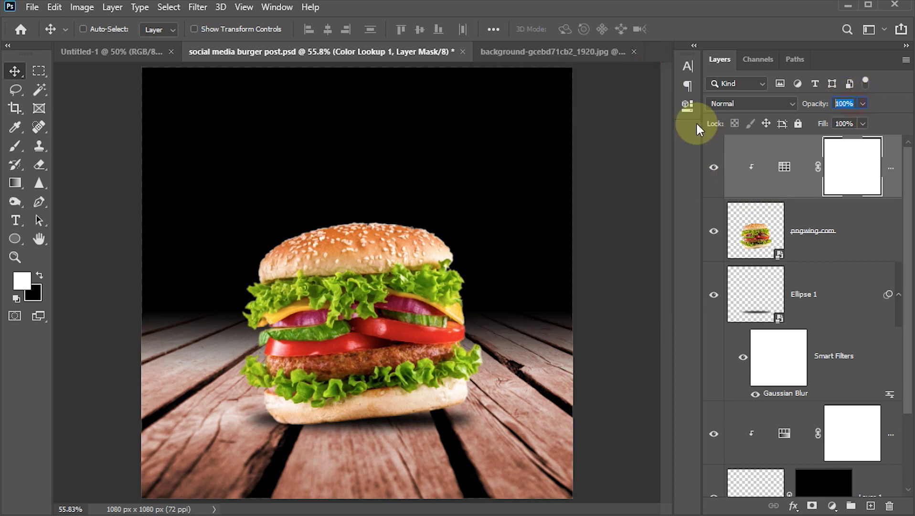
pyautogui.write('85')
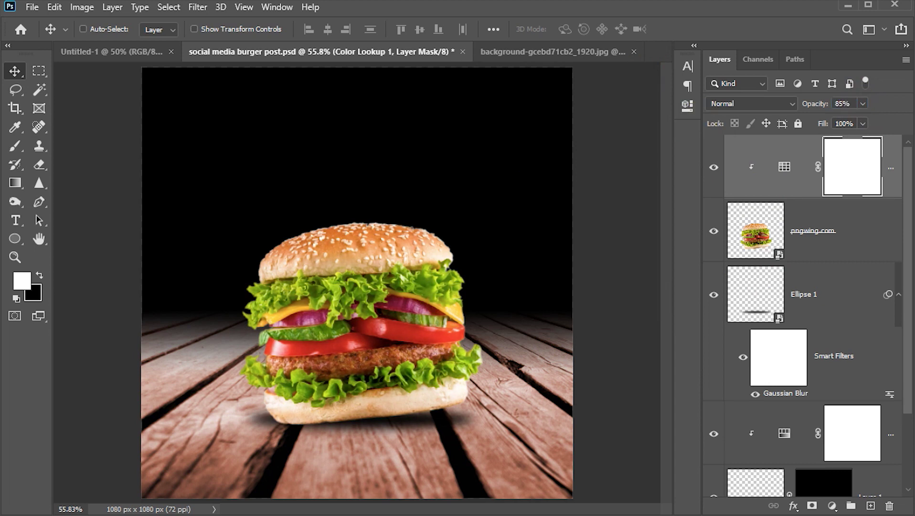
pyautogui.click(713, 169)
pyautogui.click(713, 169)
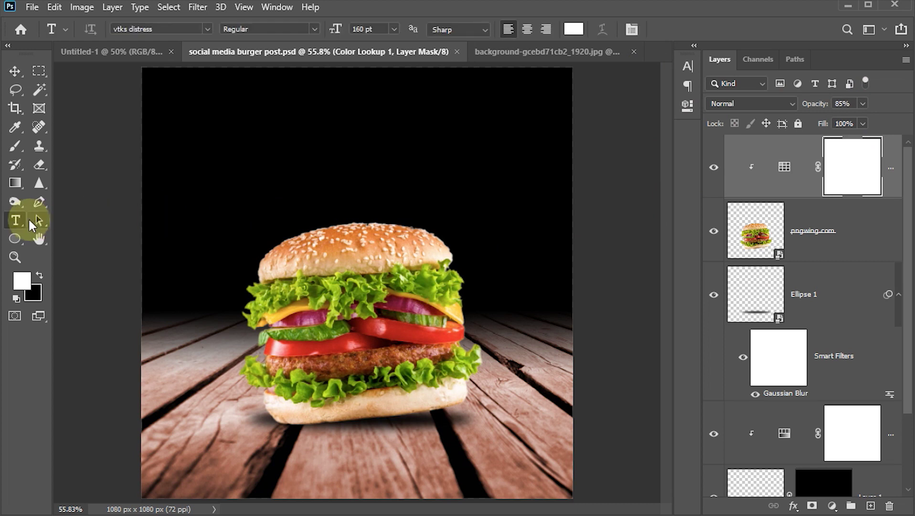
# Step: Select the Horizontal Type tool with the vtks distress font and set its size
pyautogui.rightClick(15, 220)
pyautogui.click(88, 218)
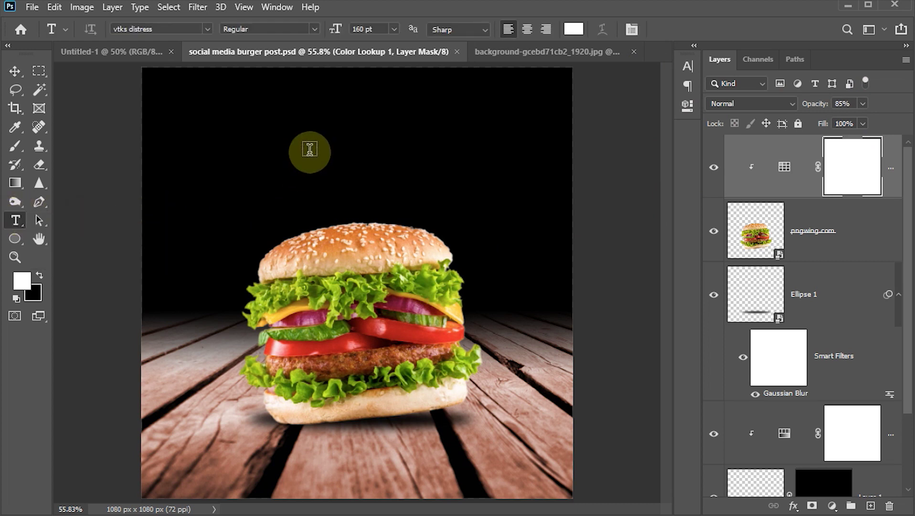
pyautogui.click(207, 29)
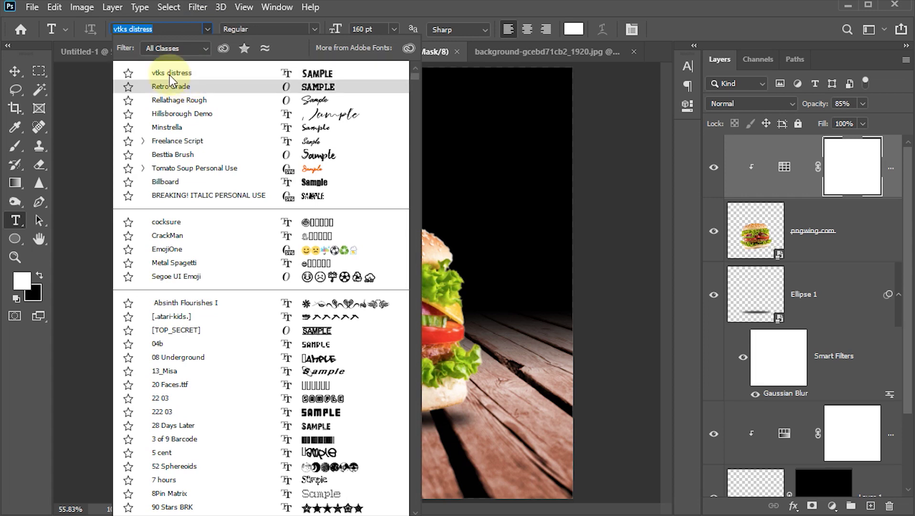
pyautogui.click(207, 27)
pyautogui.click(368, 29)
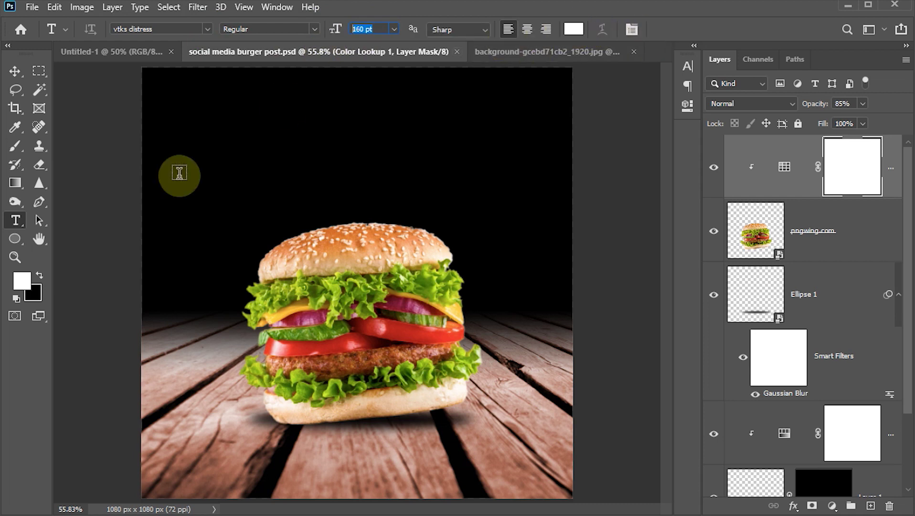
# Step: Type the BURGER title, centre it above the burger, and save
pyautogui.click(228, 168)
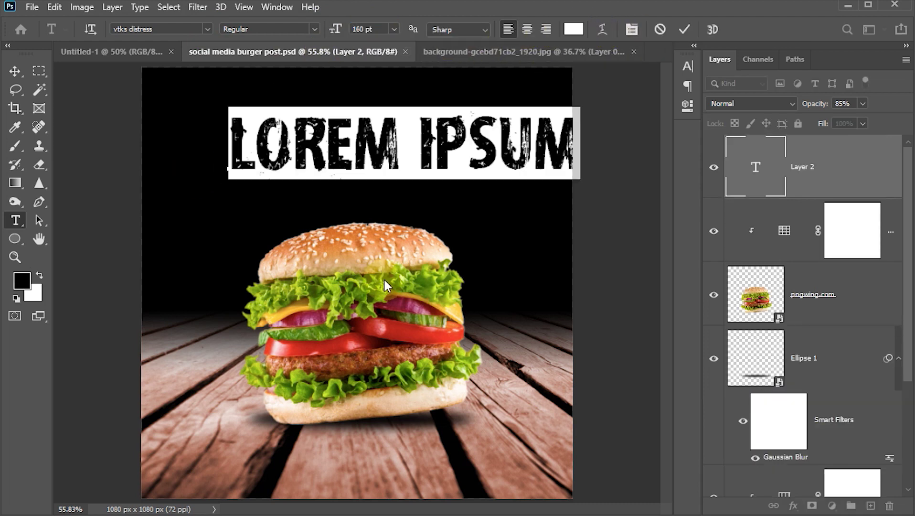
pyautogui.write('B')
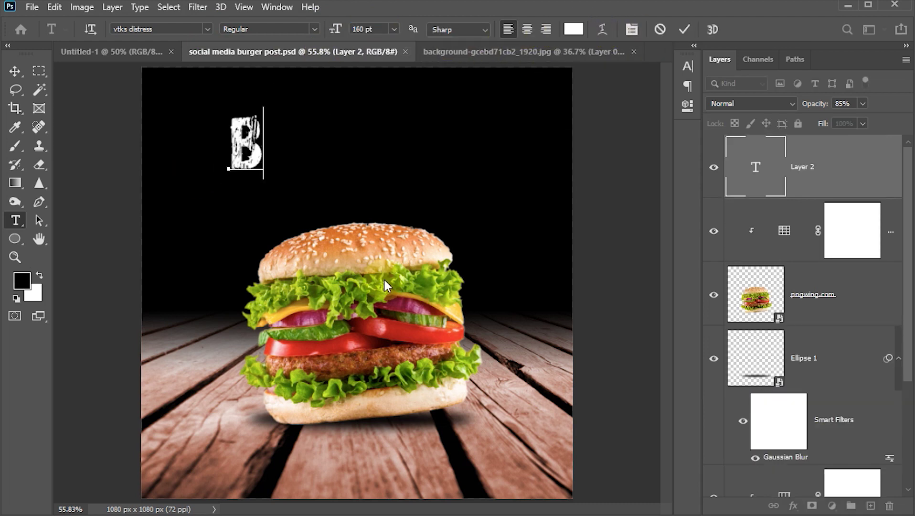
pyautogui.write('URGER')
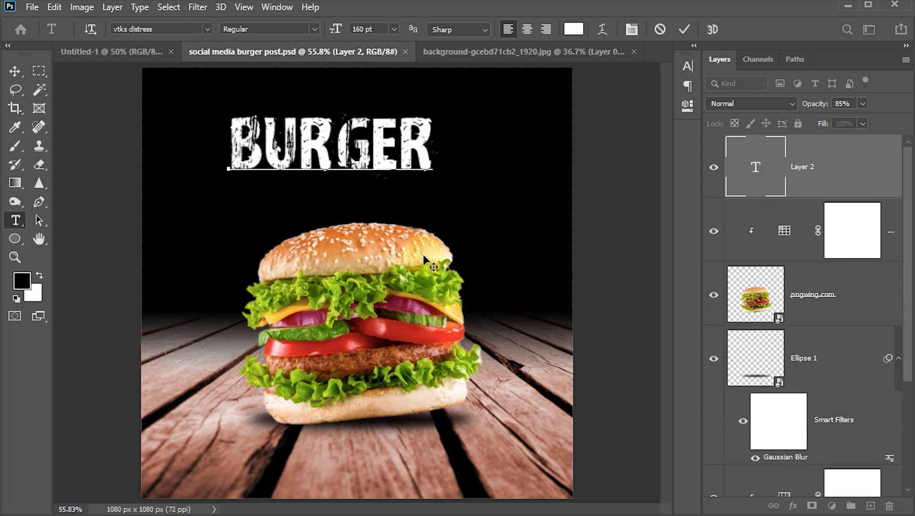
pyautogui.click(683, 30)
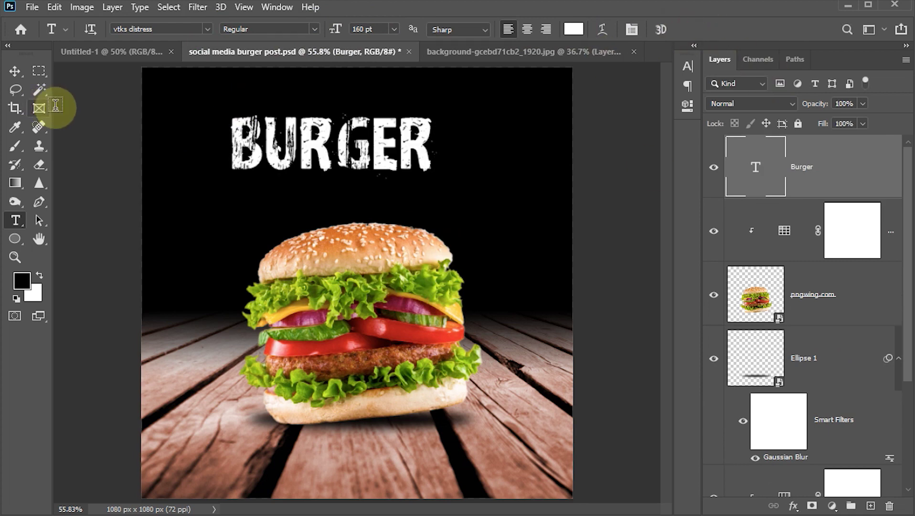
pyautogui.click(10, 75)
pyautogui.moveTo(329, 154)
pyautogui.mouseDown()
pyautogui.moveTo(351, 157)
pyautogui.moveTo(354, 170)
pyautogui.mouseUp()
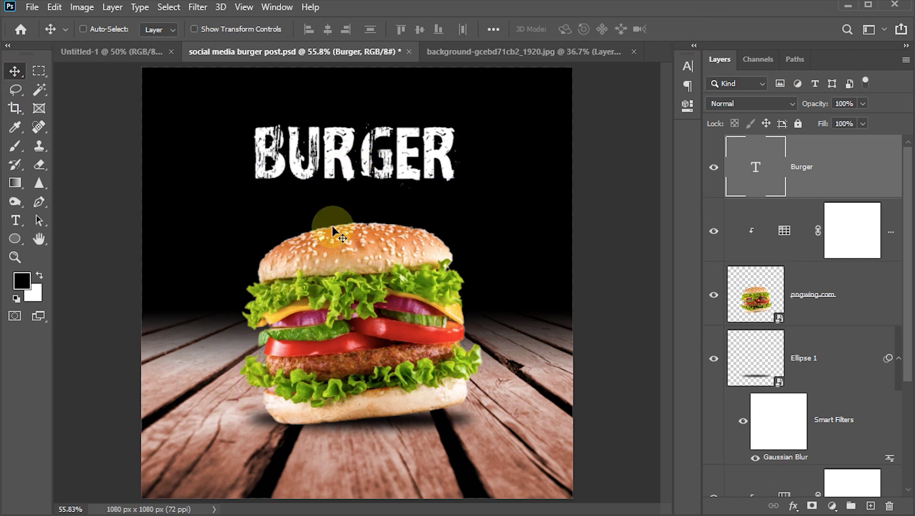
pyautogui.hotkey('ctrl', 's')
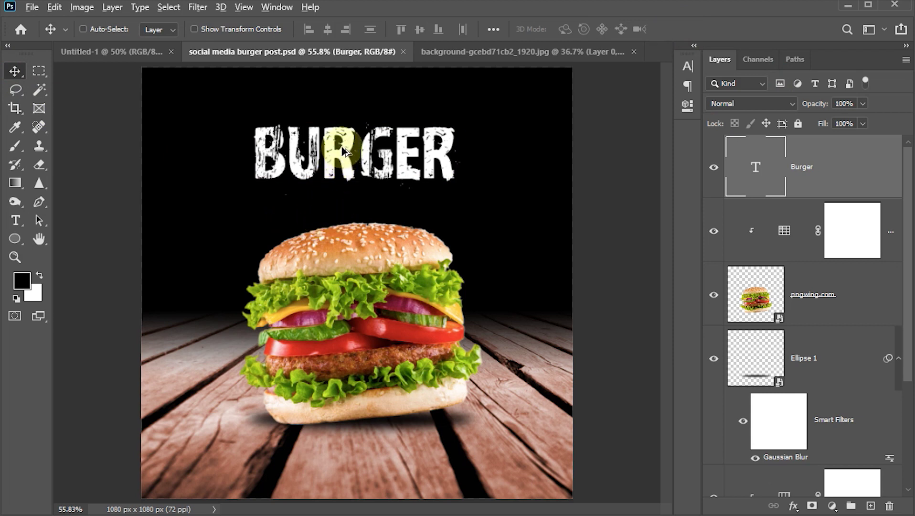
# Step: Duplicate the BURGER text just below the original and select the copy's word
pyautogui.moveTo(343, 149); pyautogui.dragTo(343, 208)
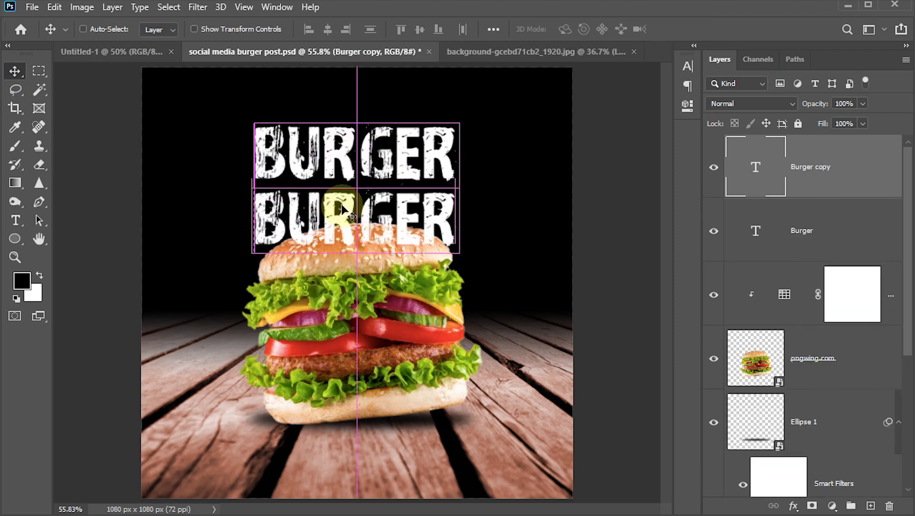
pyautogui.press('t')
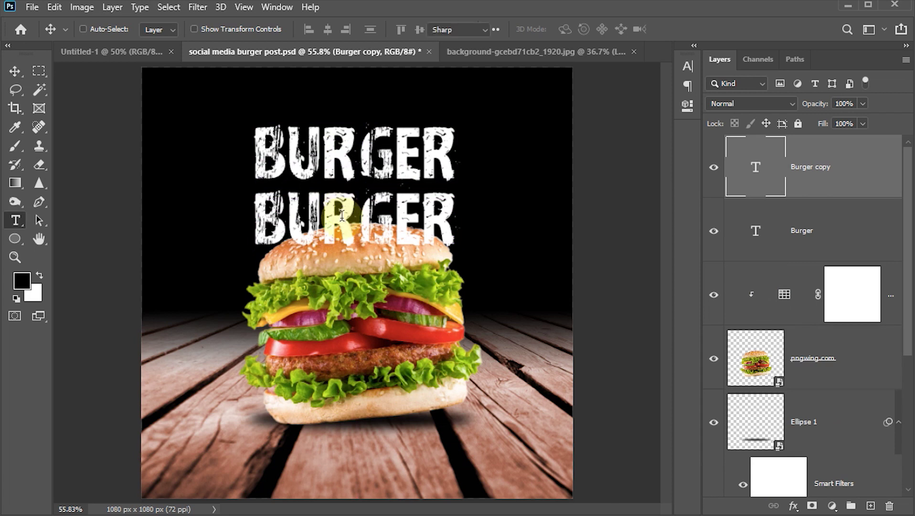
pyautogui.click(336, 219)
pyautogui.doubleClick(336, 218)
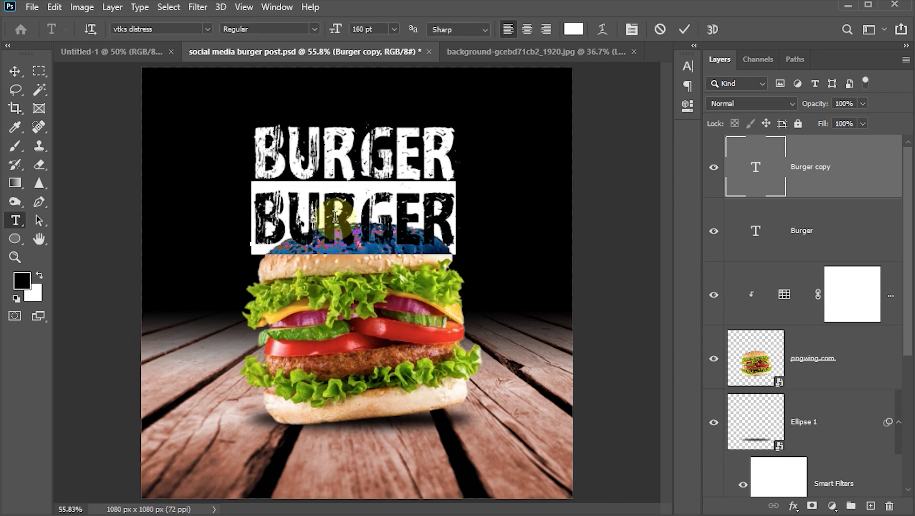
# Step: Change the copy to Rellathage Rough and retype it as 'Super Deliciouse'
pyautogui.click(689, 66)
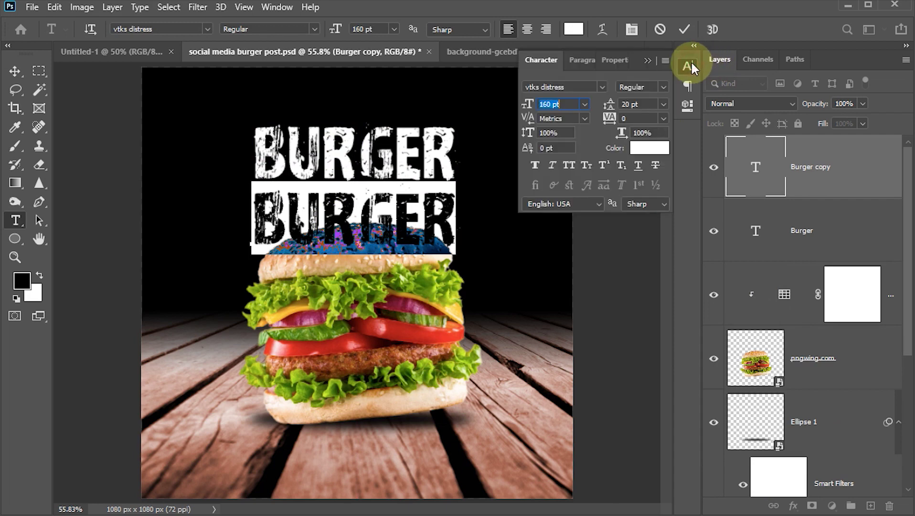
pyautogui.click(602, 87)
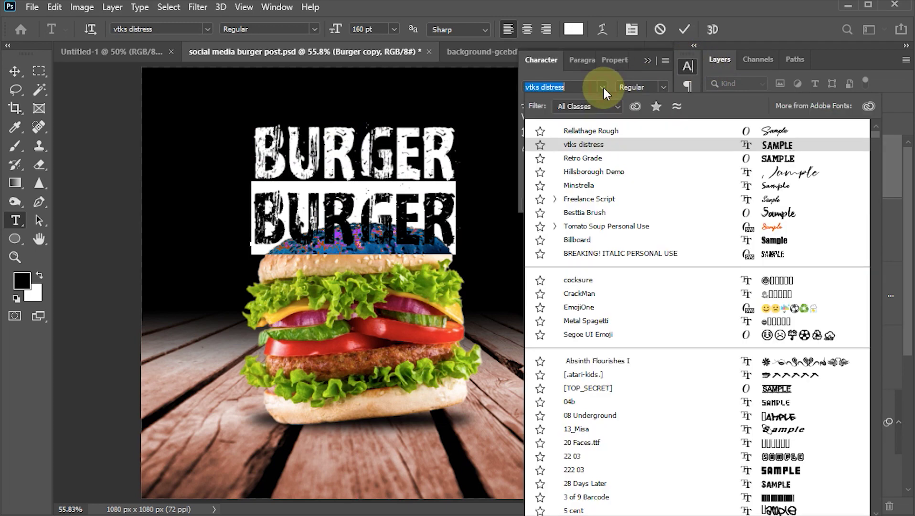
pyautogui.click(595, 130)
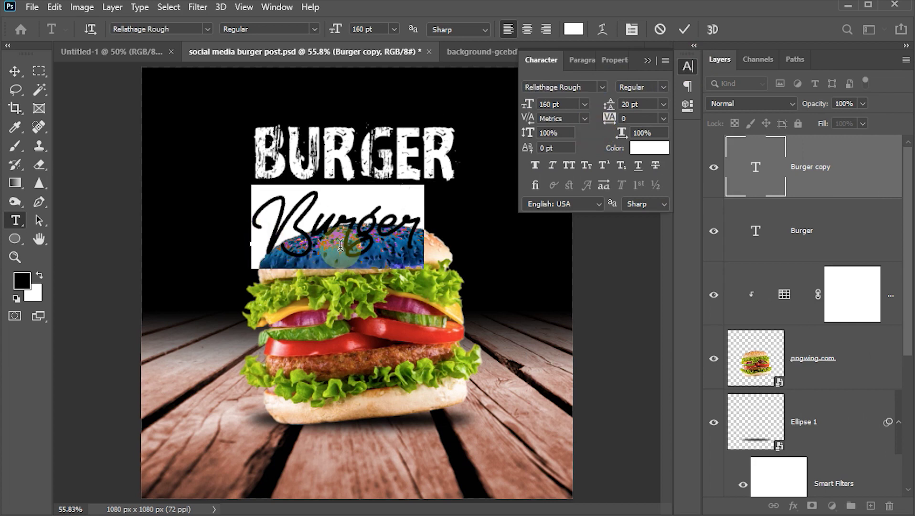
pyautogui.write('Supe')
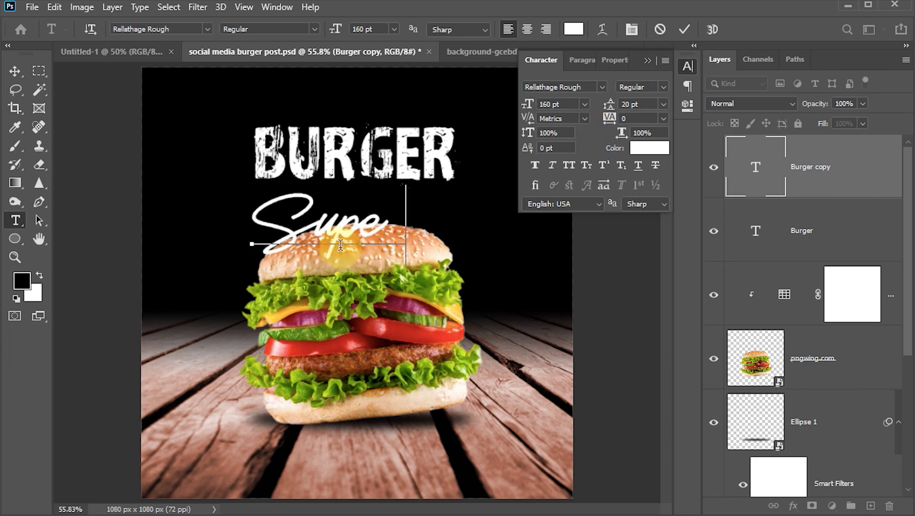
pyautogui.write('r Delu')
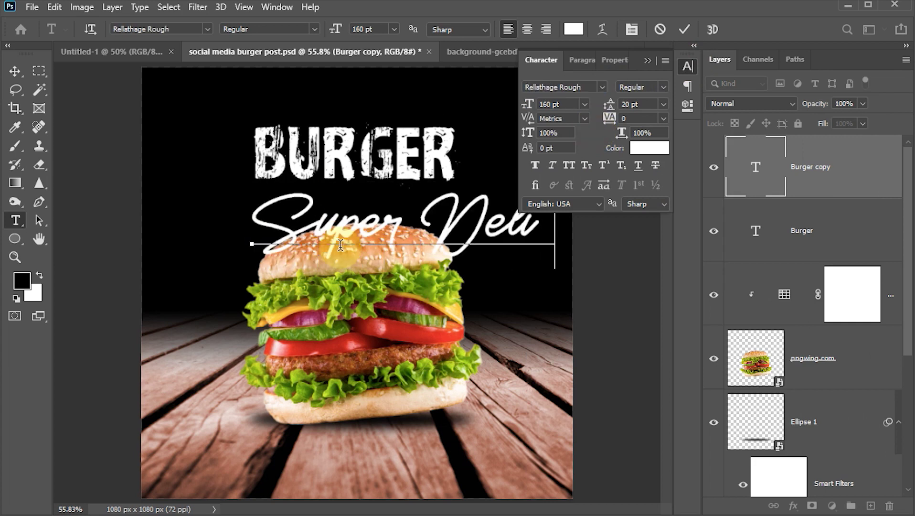
pyautogui.write('ciou')
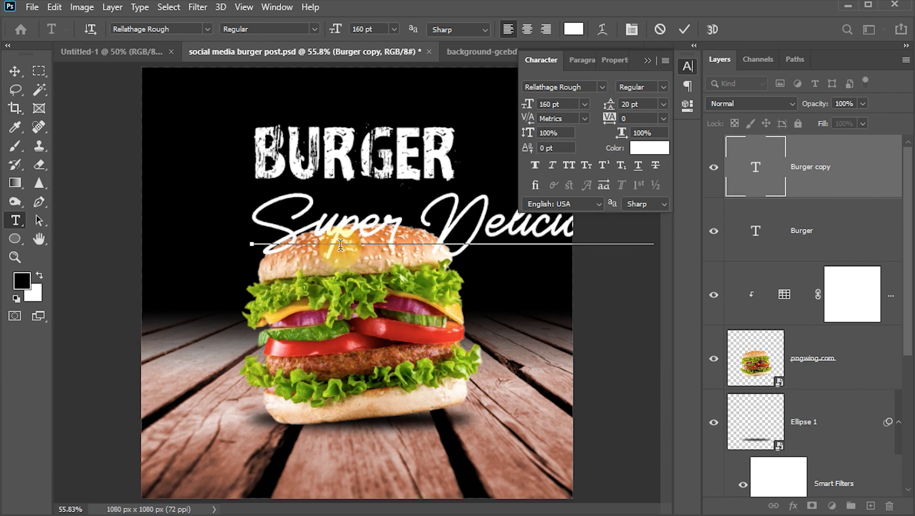
pyautogui.click(684, 29)
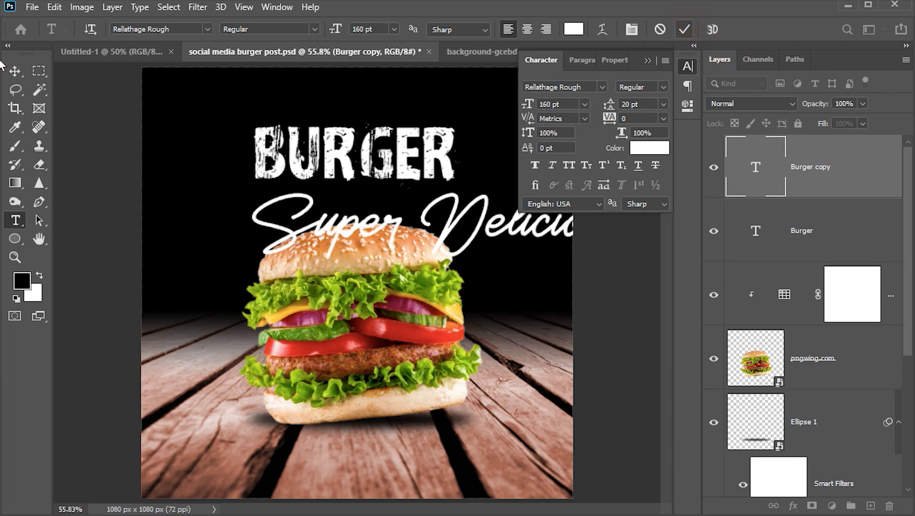
# Step: Move Super Deliciouse above BURGER, resize it to 70 pt, and centre it there
pyautogui.click(16, 72)
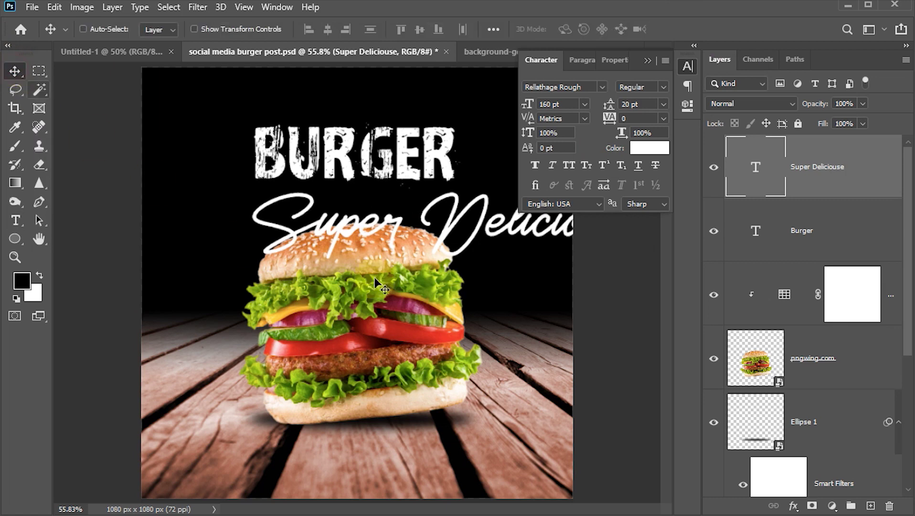
pyautogui.moveTo(420, 233); pyautogui.dragTo(349, 121)
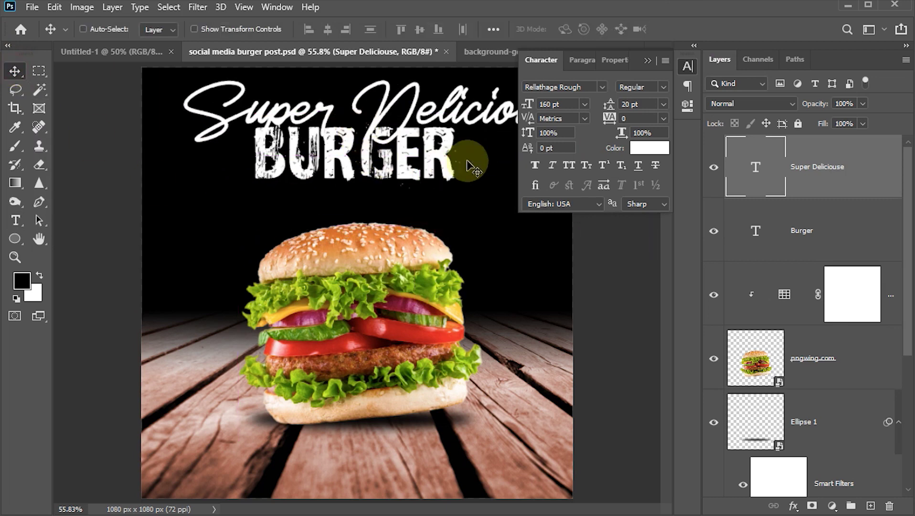
pyautogui.click(559, 104)
pyautogui.write('7')
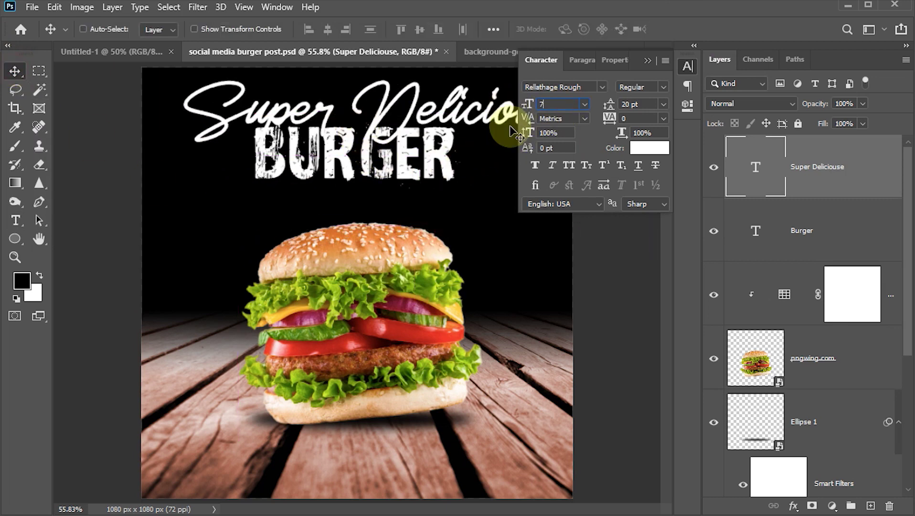
pyautogui.write('0')
pyautogui.press('Return')
pyautogui.moveTo(289, 140); pyautogui.dragTo(373, 121)
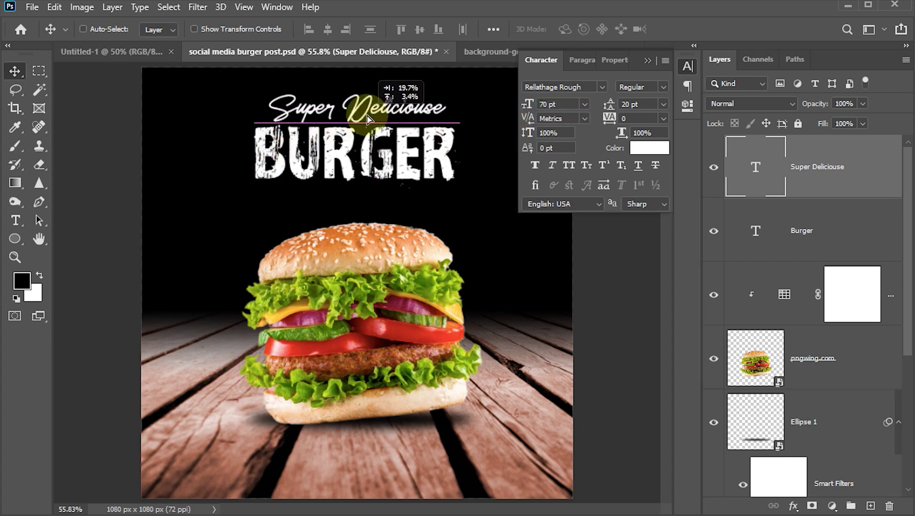
# Step: Enlarge the BURGER title to 200 pt and centre it horizontally on the canvas
pyautogui.click(366, 155)
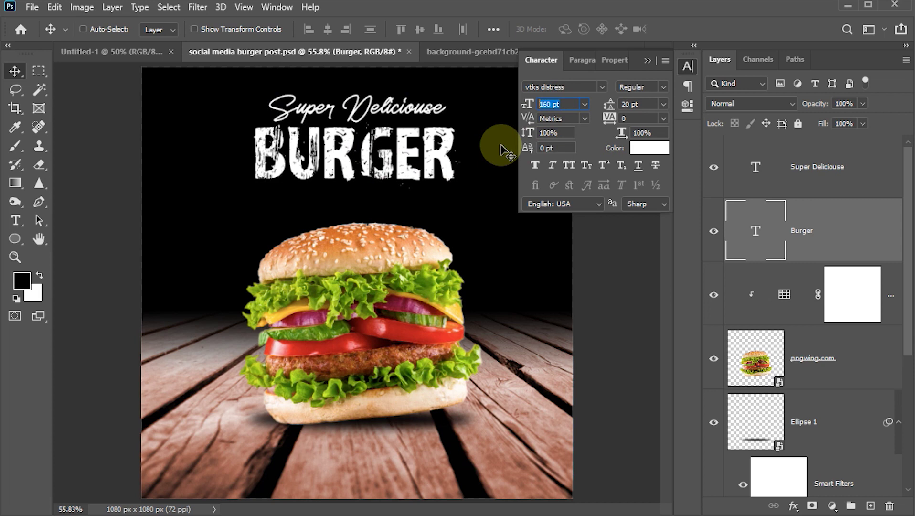
pyautogui.write('00')
pyautogui.press('Return')
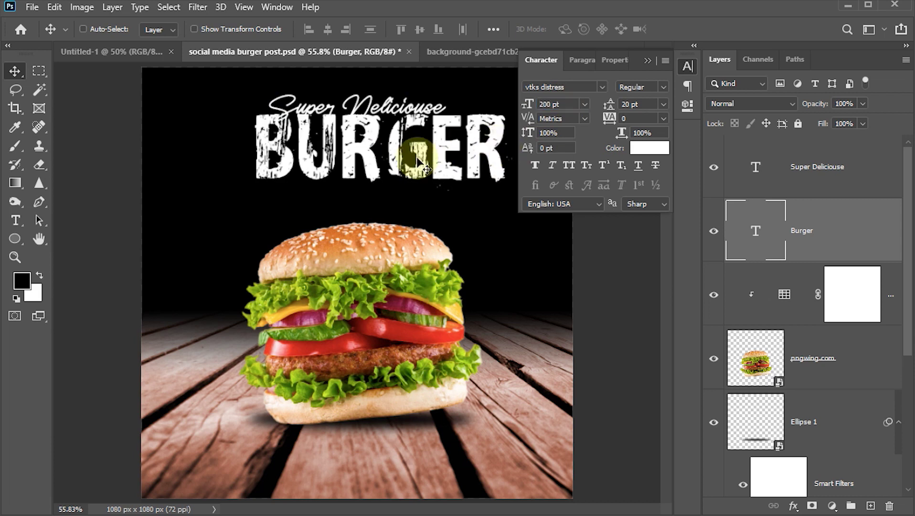
pyautogui.moveTo(413, 160); pyautogui.dragTo(407, 192)
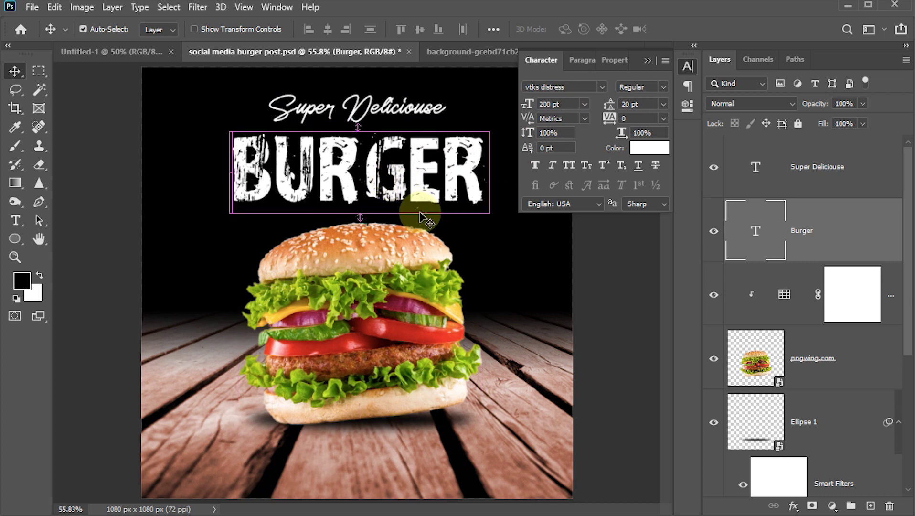
pyautogui.hotkey('ctrl', 'a')
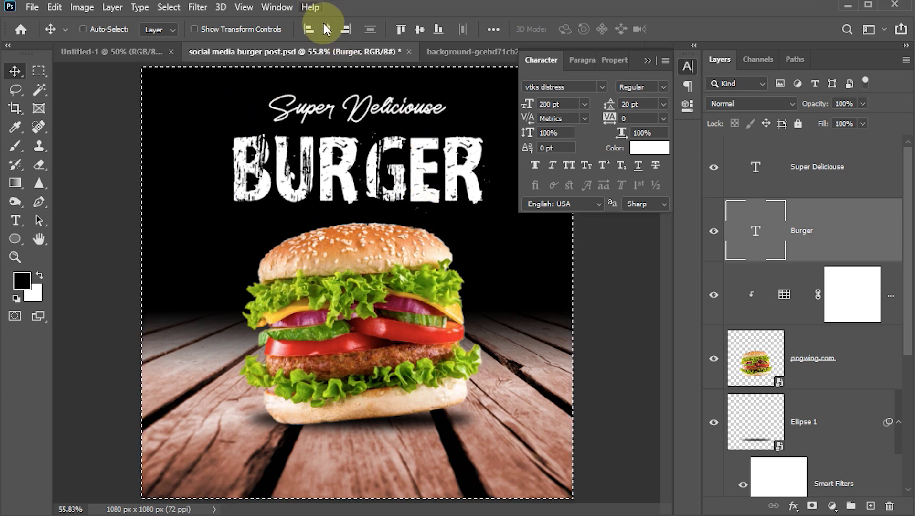
pyautogui.click(326, 30)
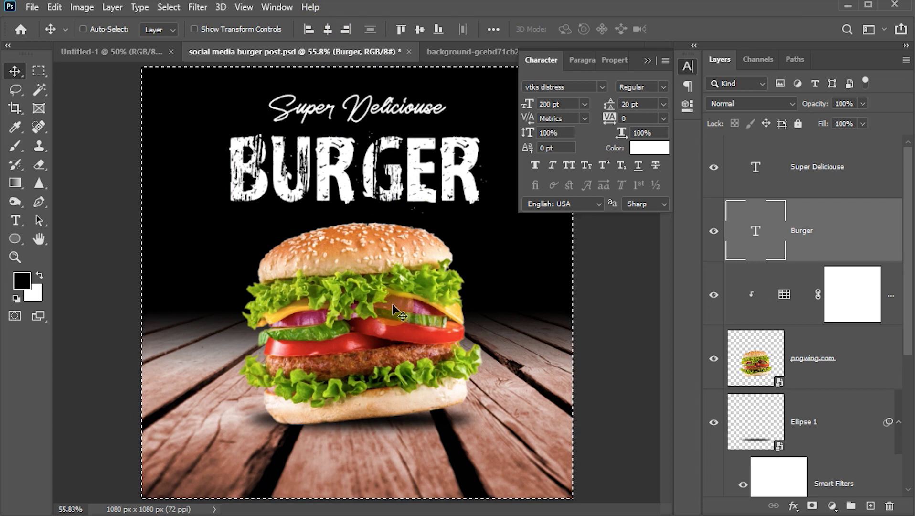
pyautogui.hotkey('ctrl', 'd')
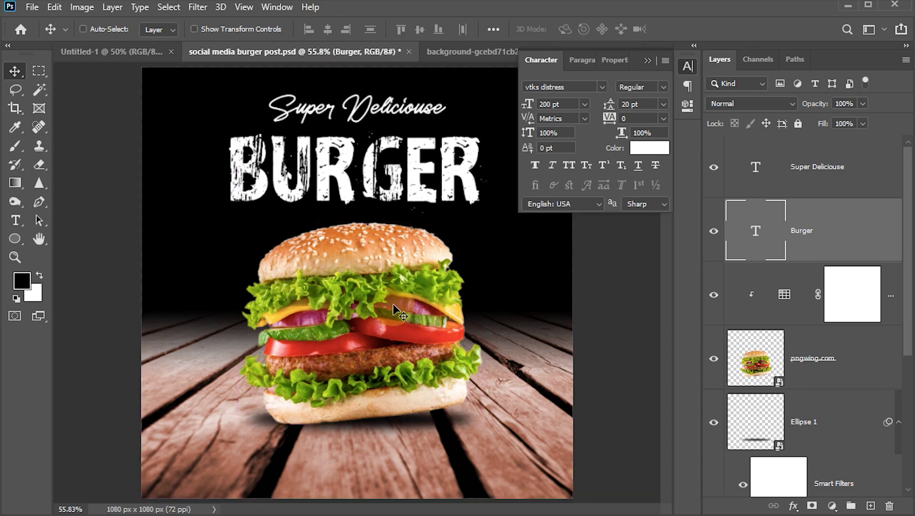
# Step: Rotate the Super Deliciouse tagline about 5° and nudge it down toward BURGER
pyautogui.moveTo(378, 77); pyautogui.dragTo(377, 111)
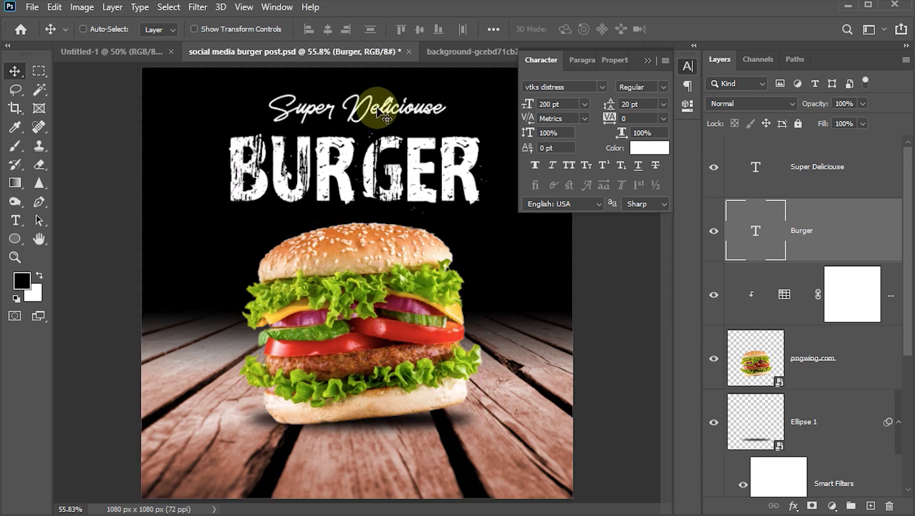
pyautogui.keyDown('ctrl'); pyautogui.click(378, 111); pyautogui.keyUp('ctrl')
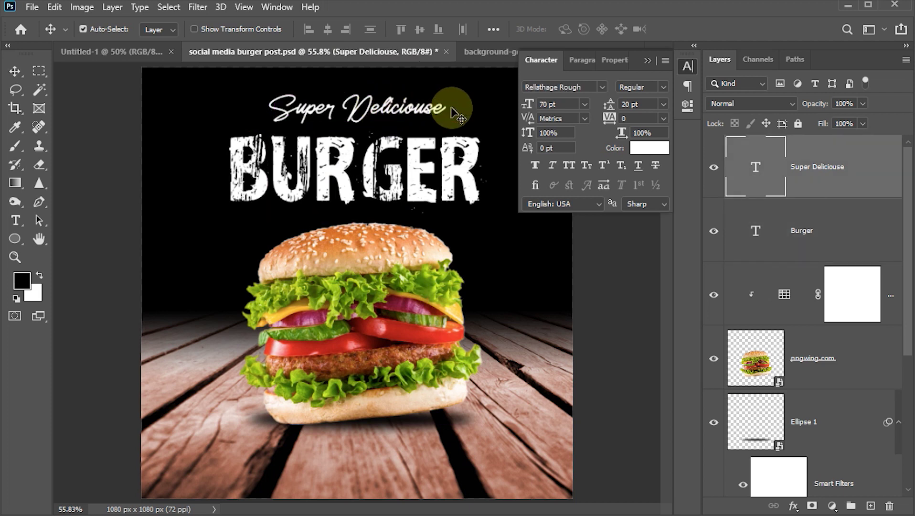
pyautogui.hotkey('ctrl', 't')
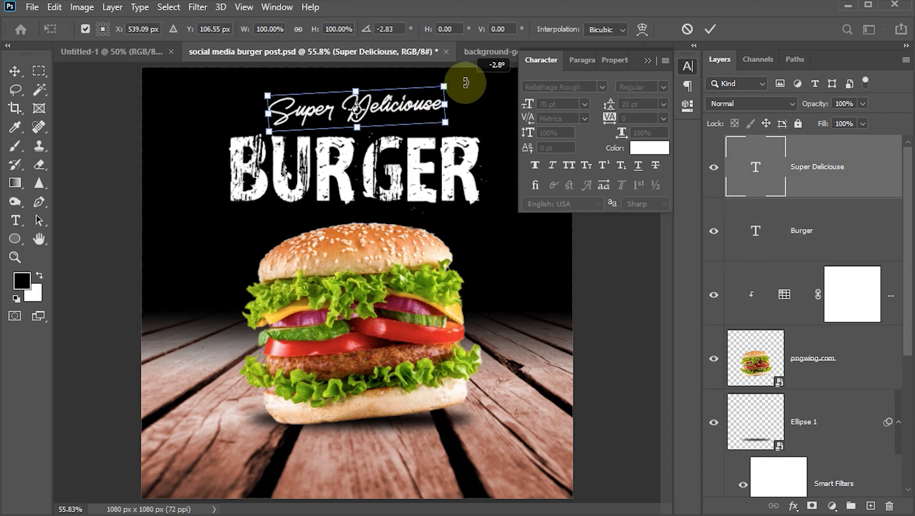
pyautogui.moveTo(464, 86); pyautogui.dragTo(465, 79)
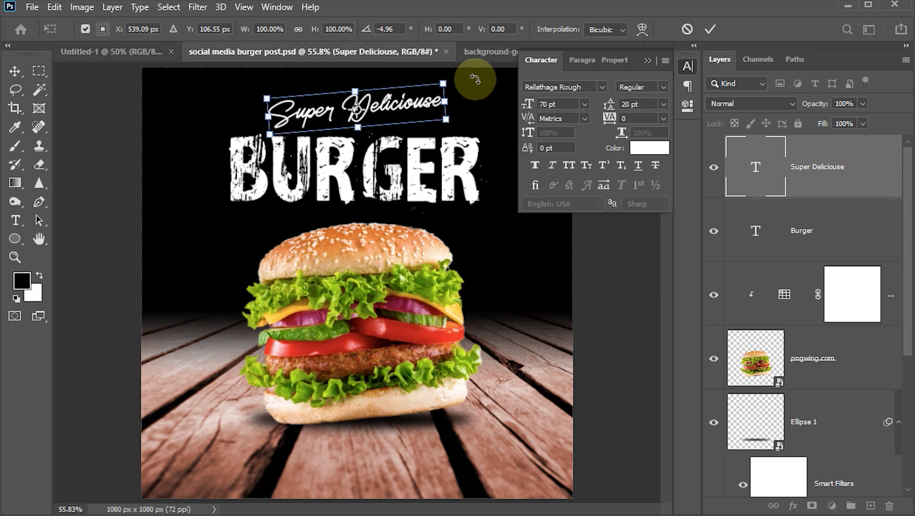
pyautogui.click(710, 30)
pyautogui.click(711, 30)
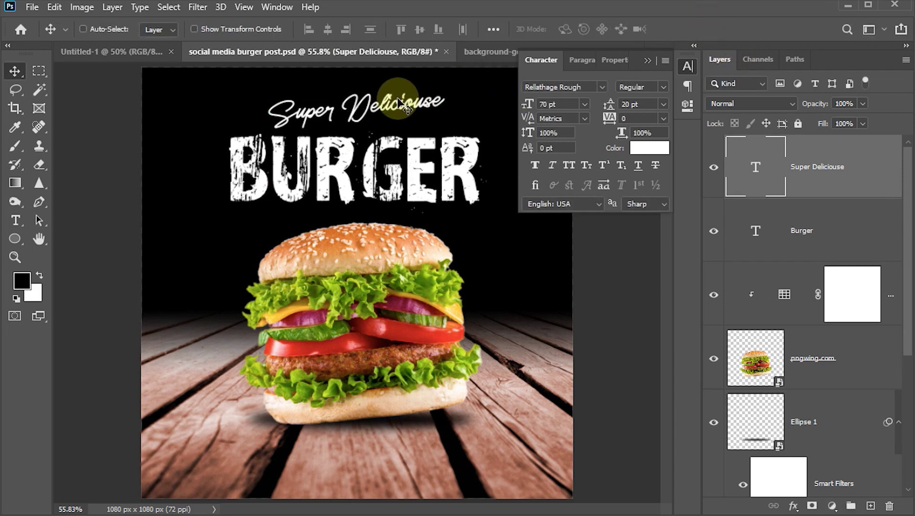
pyautogui.hotkey('shift', 'Down')
pyautogui.hotkey('shift', 'Down')
pyautogui.hotkey('shift', 'Down')
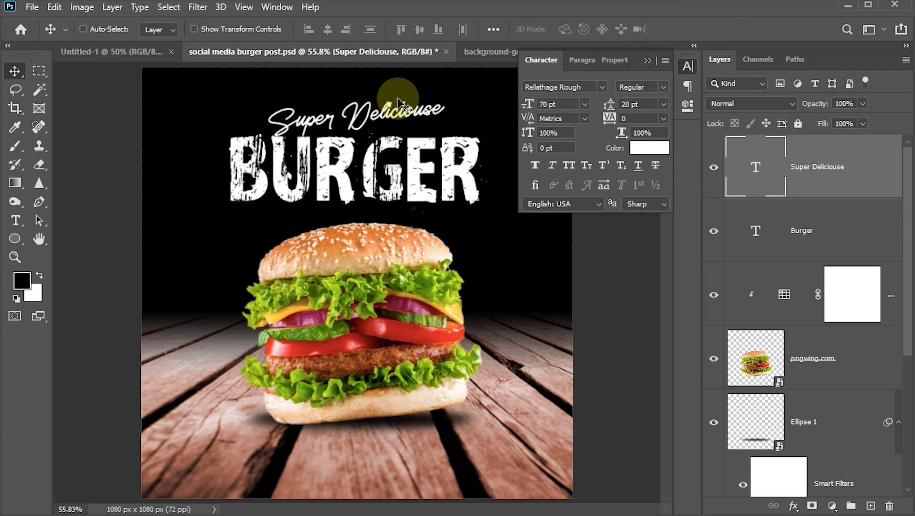
pyautogui.hotkey('shift', 'Down')
pyautogui.hotkey('shift', 'Down')
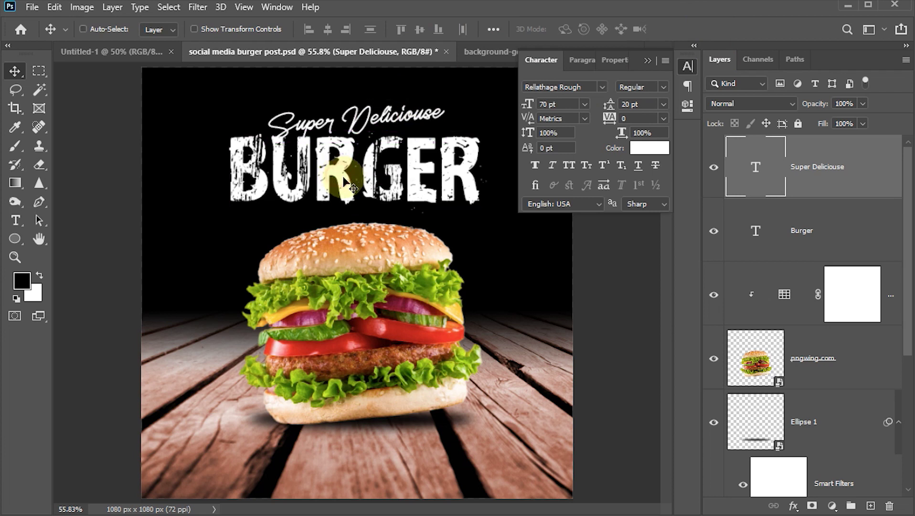
pyautogui.click(857, 296)
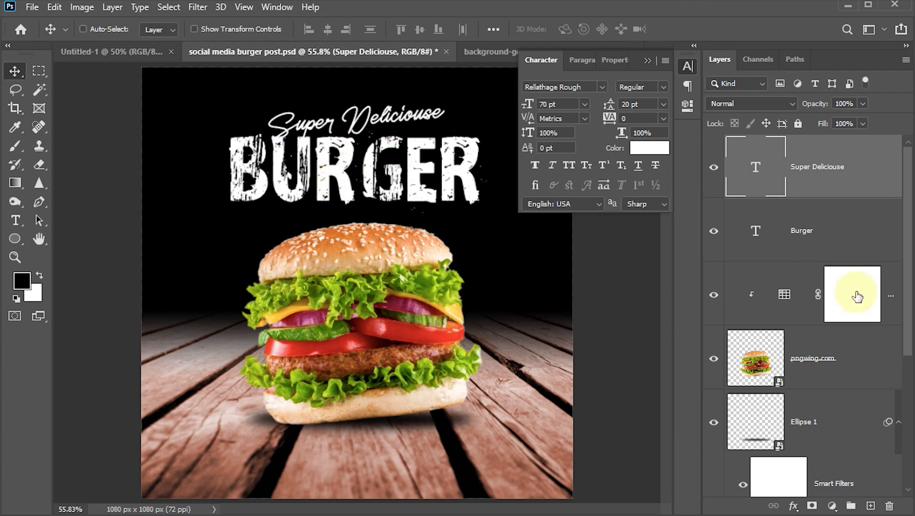
# Step: Colour the BURGER title golden yellow #ffd200, then select the tagline layer
pyautogui.click(812, 230)
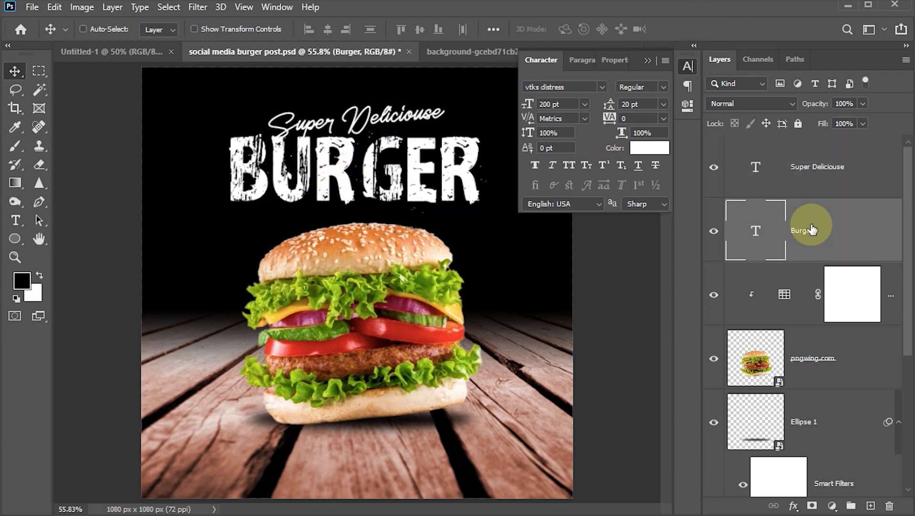
pyautogui.click(646, 152)
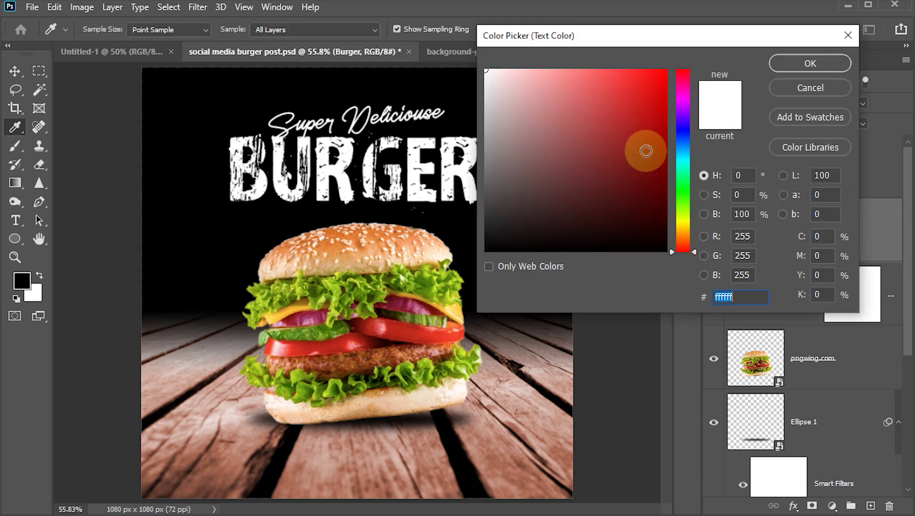
pyautogui.click(690, 216)
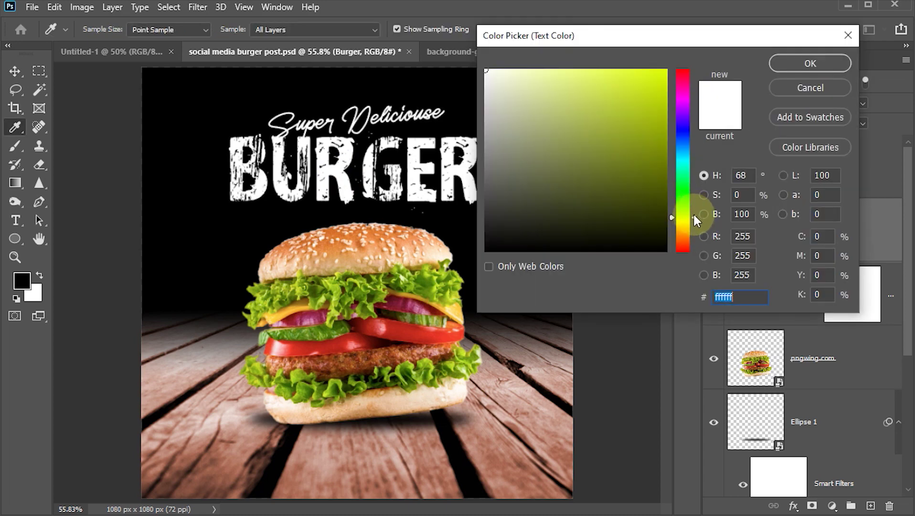
pyautogui.moveTo(694, 220); pyautogui.dragTo(693, 222)
pyautogui.moveTo(657, 169); pyautogui.dragTo(675, 45)
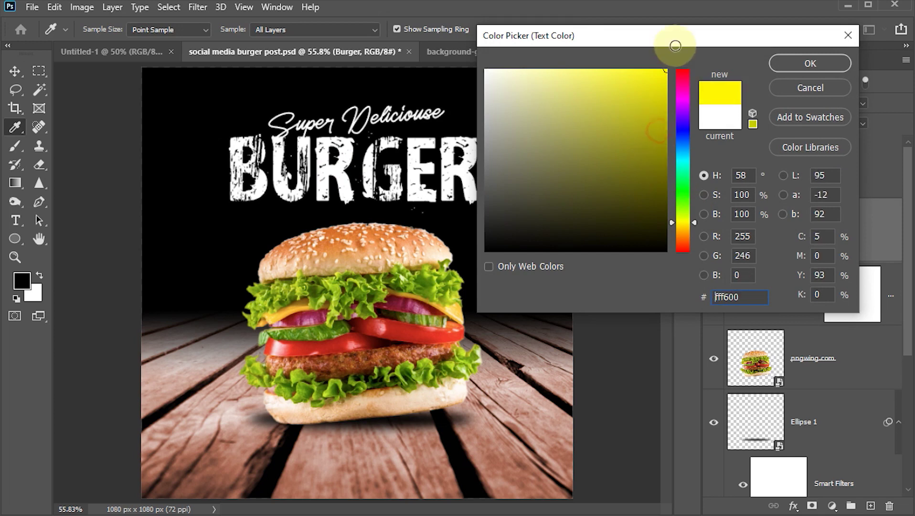
pyautogui.moveTo(694, 224); pyautogui.dragTo(694, 227)
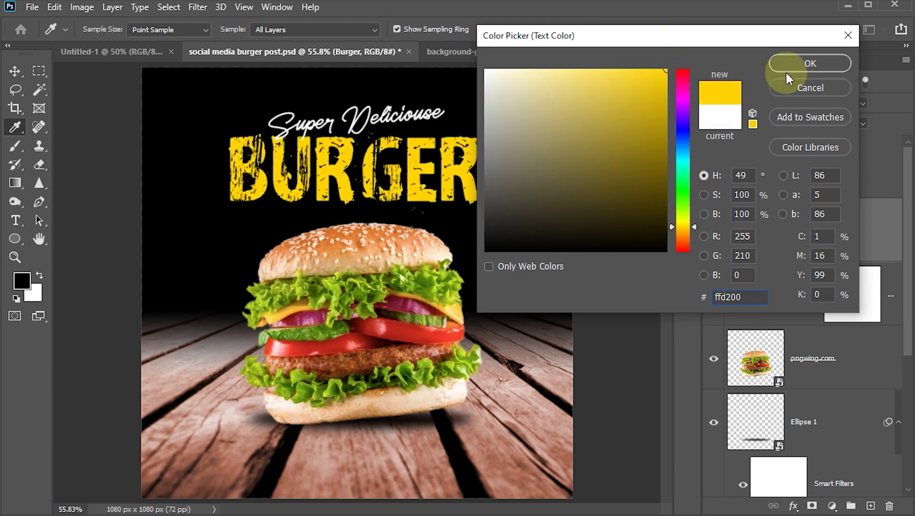
pyautogui.click(810, 61)
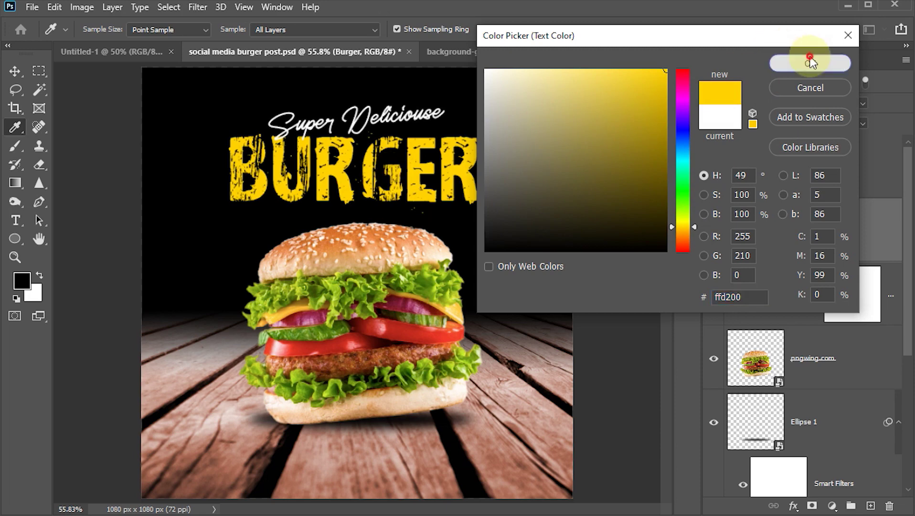
pyautogui.keyDown('ctrl'); pyautogui.click(382, 127); pyautogui.keyUp('ctrl')
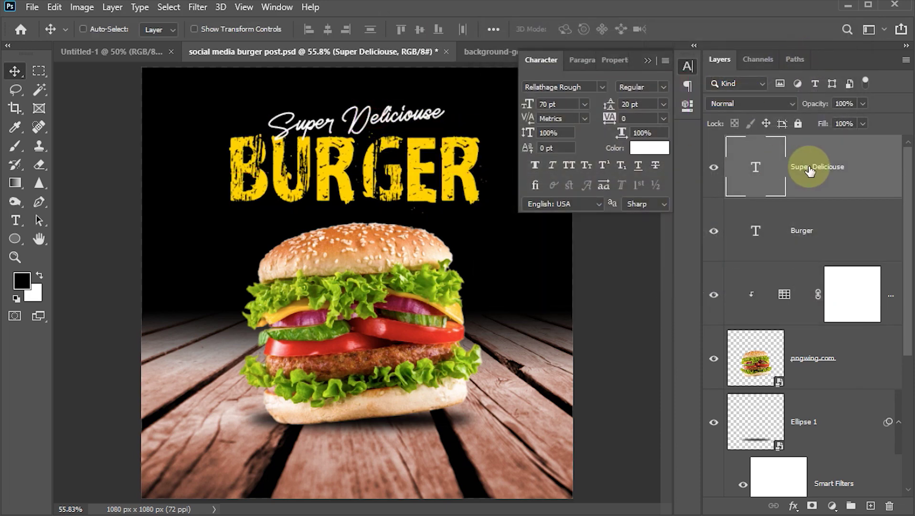
# Step: Add a drop shadow with 2% spread and 12 px size to the tagline, then save
pyautogui.click(794, 507)
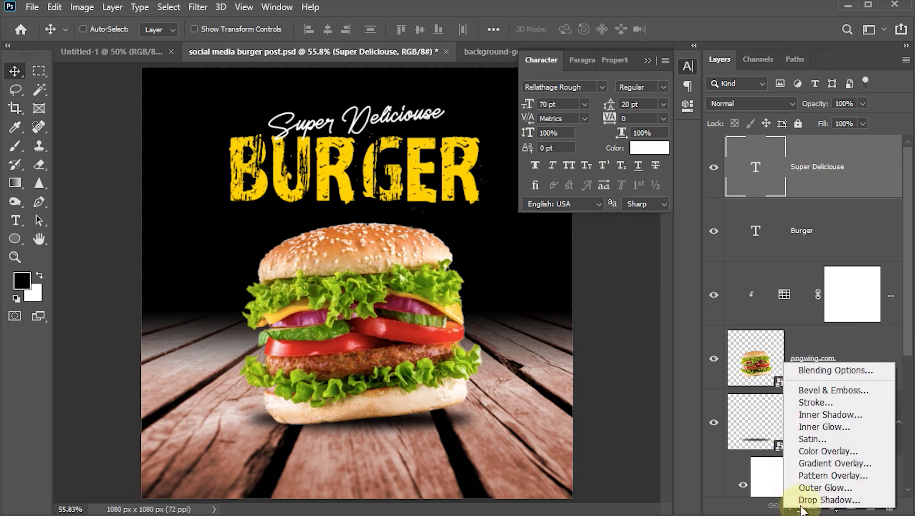
pyautogui.click(812, 497)
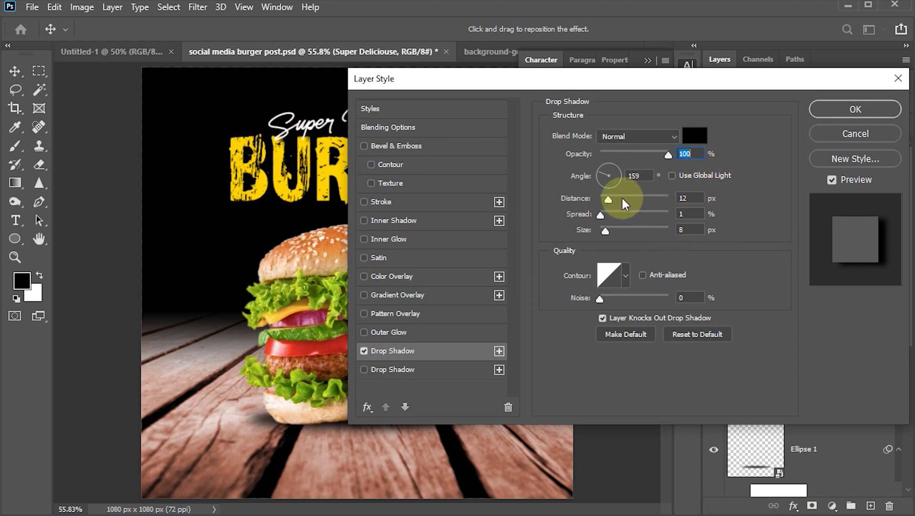
pyautogui.click(686, 198)
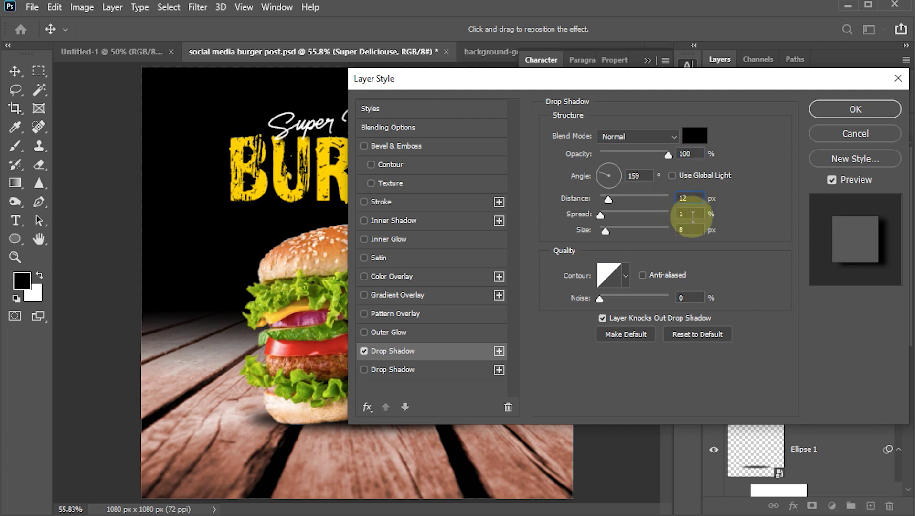
pyautogui.click(676, 213)
pyautogui.write('2')
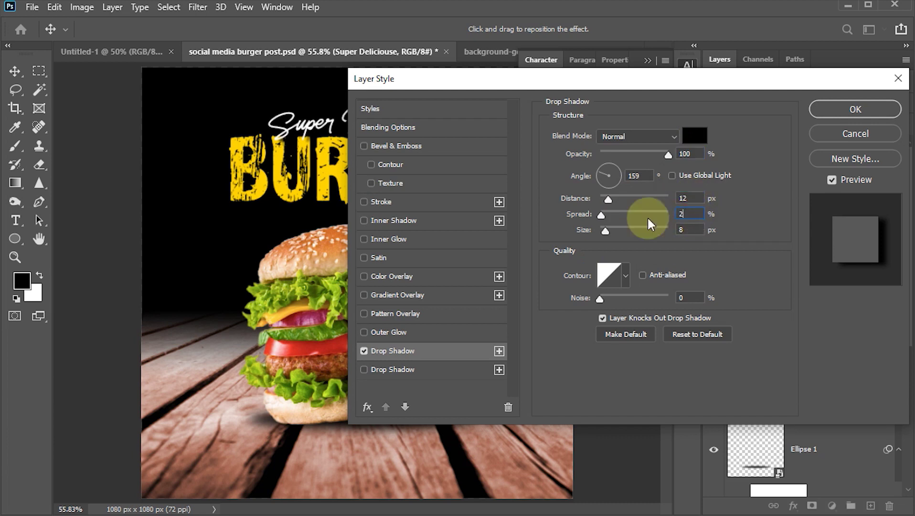
pyautogui.click(683, 229)
pyautogui.write('12')
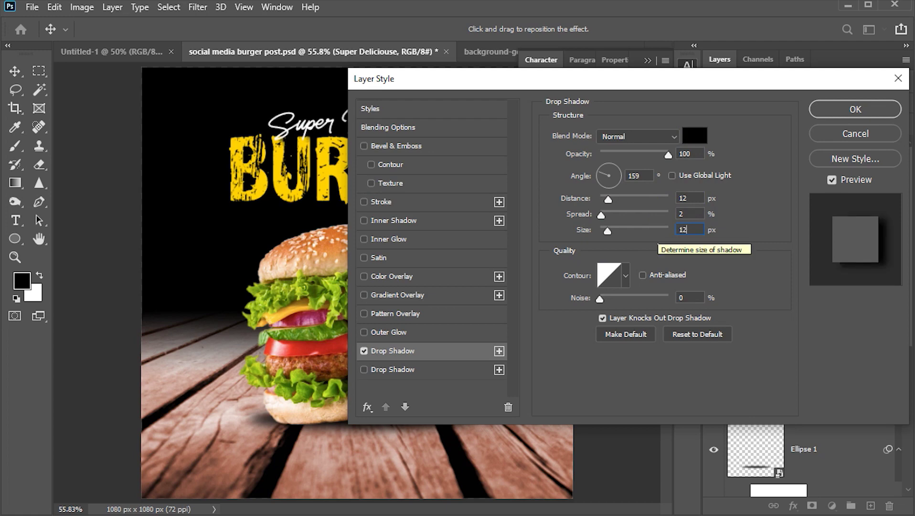
pyautogui.click(839, 106)
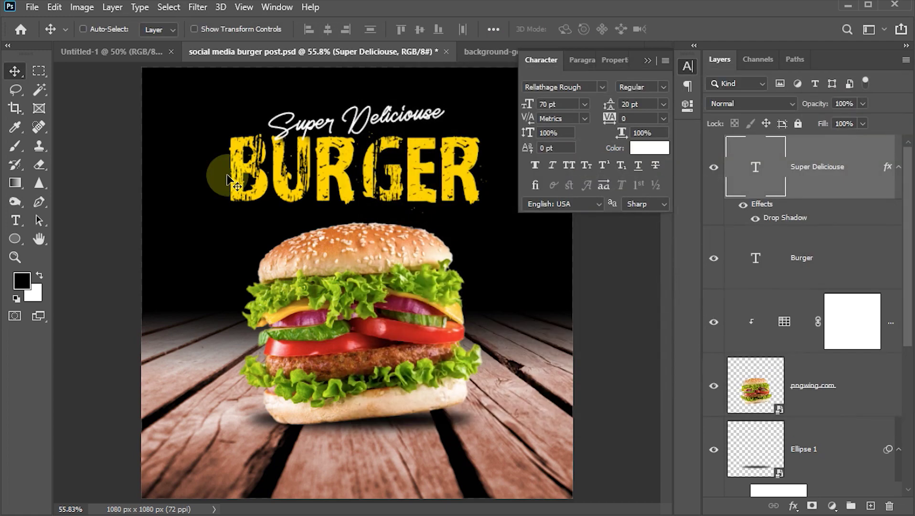
pyautogui.hotkey('ctrl', 's')
# Step: Open the Social media post burger folder and drag the onion rings PNG into the post
pyautogui.click(688, 66)
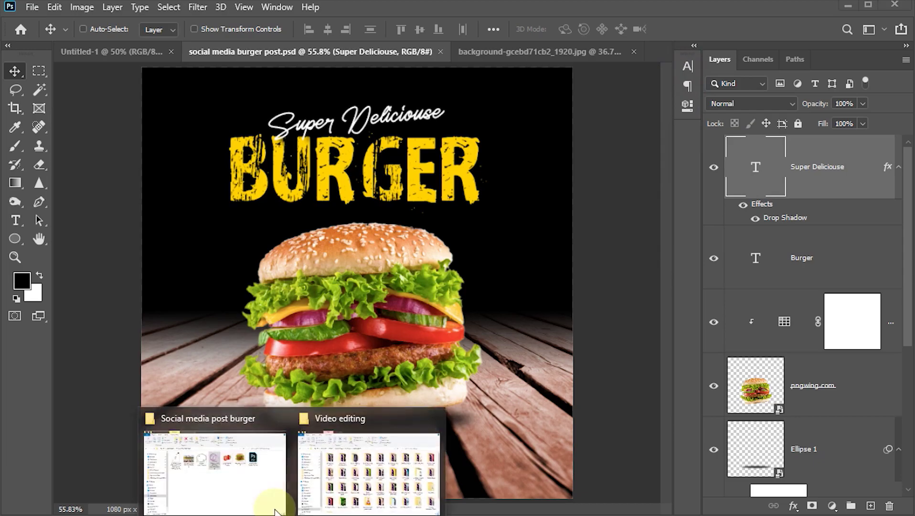
pyautogui.click(276, 511)
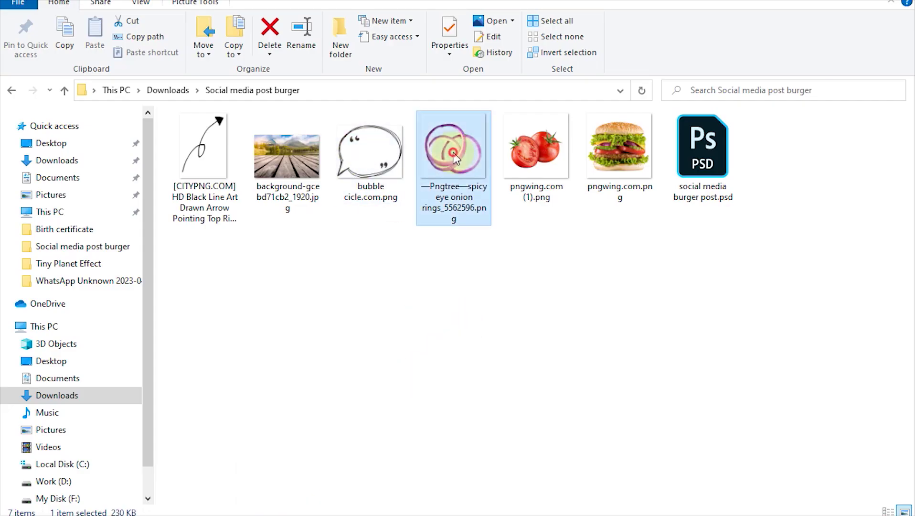
pyautogui.click(518, 155)
pyautogui.click(487, 280)
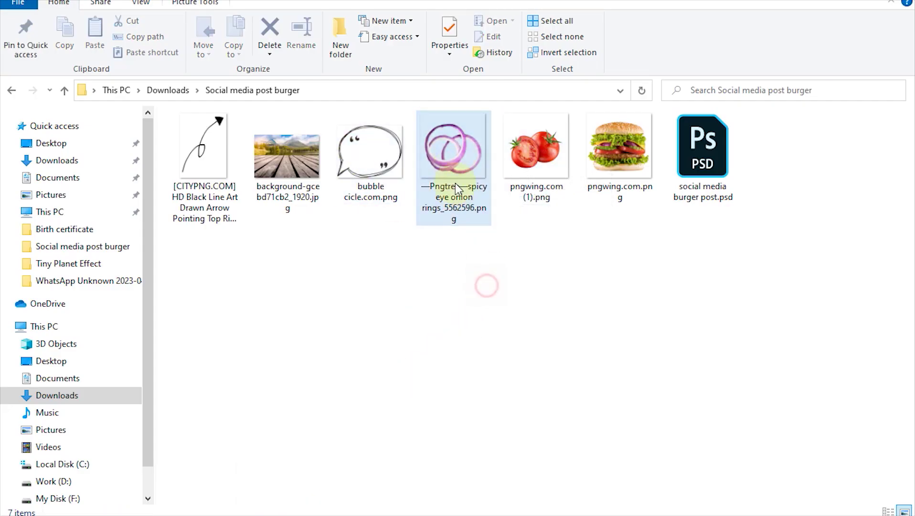
pyautogui.click(454, 171)
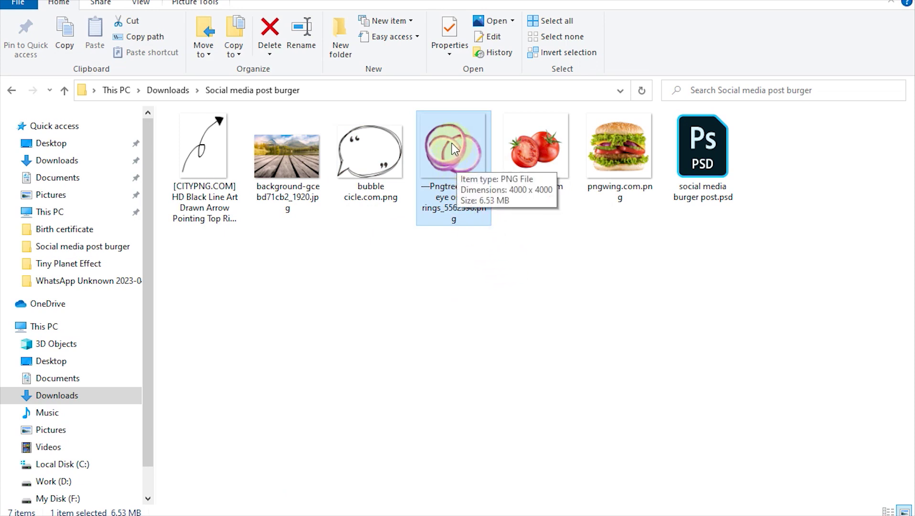
pyautogui.moveTo(452, 141)
pyautogui.mouseDown()
pyautogui.moveTo(262, 304)
pyautogui.moveTo(321, 307)
pyautogui.mouseUp()
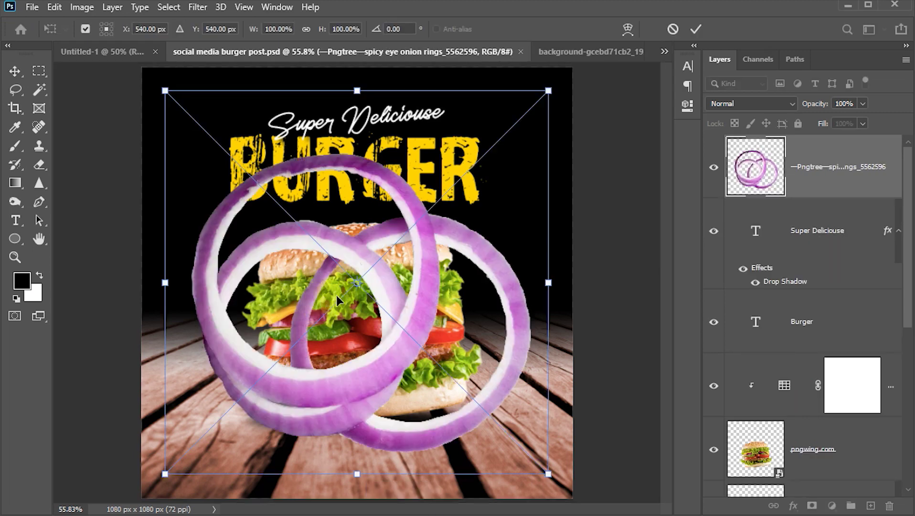
# Step: Scale the onion rings to about 22% and place them upper-left of the burger
pyautogui.moveTo(548, 92); pyautogui.dragTo(253, 391)
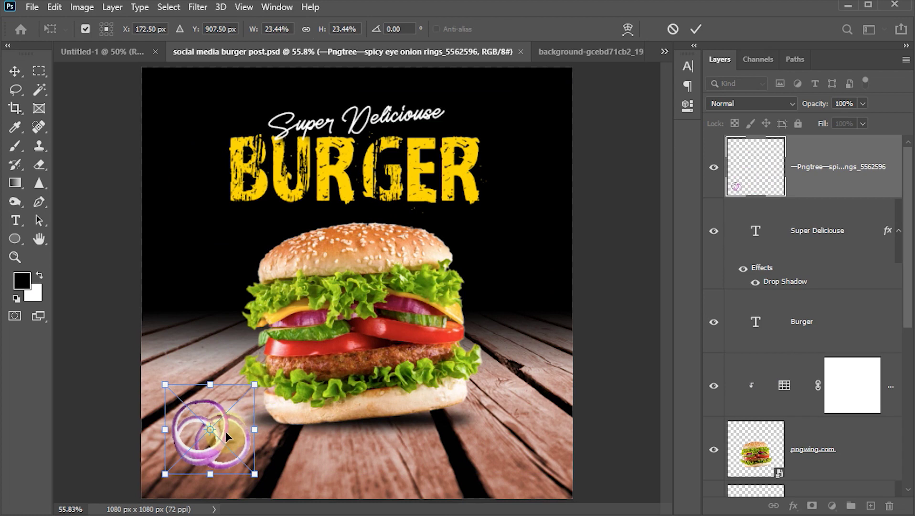
pyautogui.moveTo(220, 432); pyautogui.dragTo(191, 263)
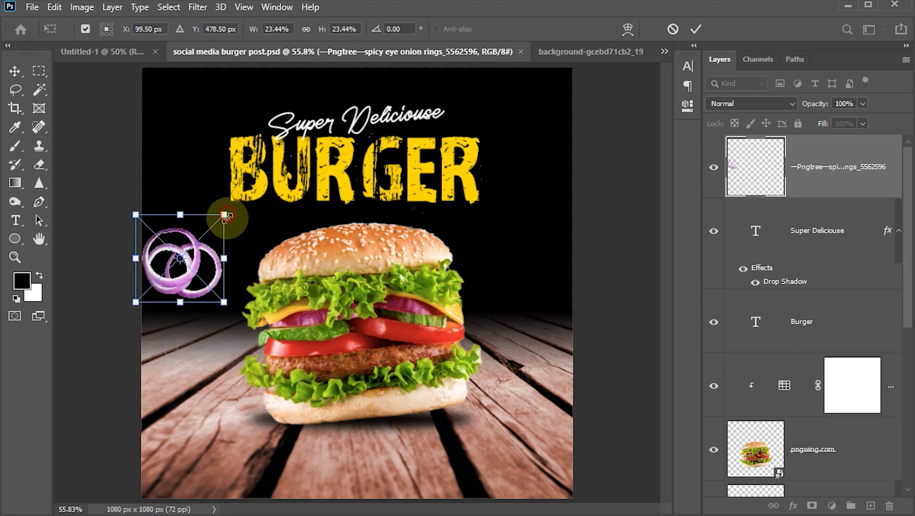
pyautogui.moveTo(225, 214); pyautogui.dragTo(218, 221)
pyautogui.moveTo(196, 258); pyautogui.dragTo(201, 259)
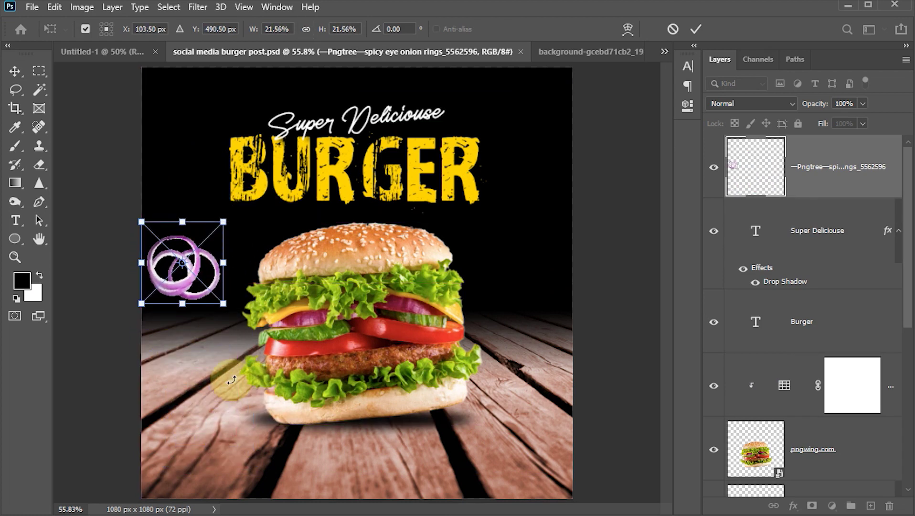
pyautogui.press('Return')
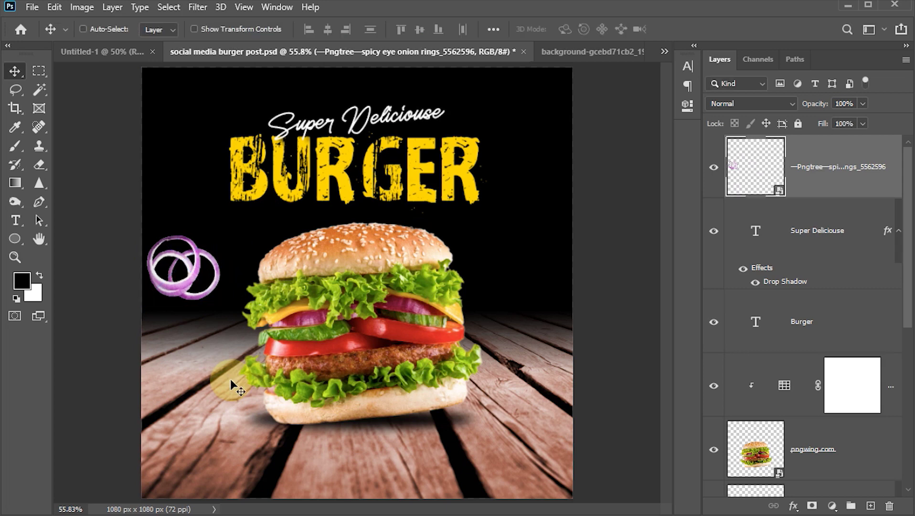
# Step: Drag in the tomato image, scale it to about 16%, and place it bottom right
pyautogui.click(241, 499)
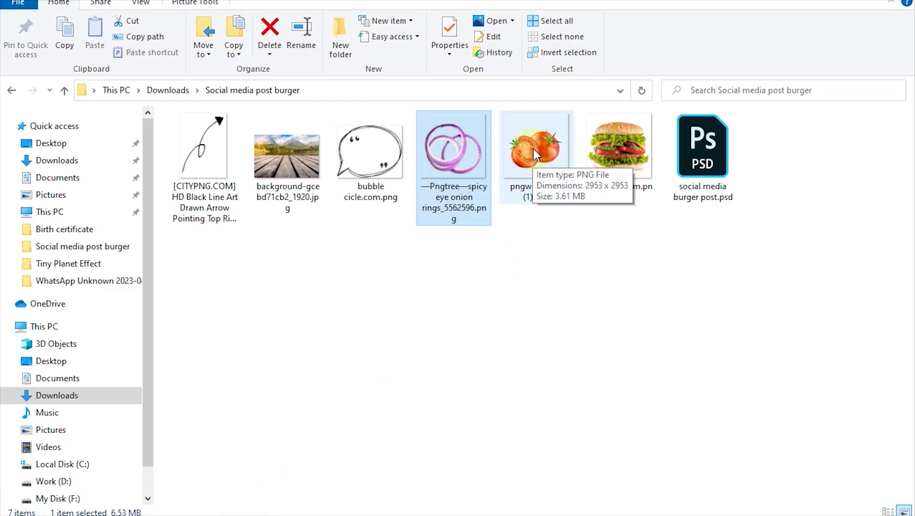
pyautogui.moveTo(534, 163)
pyautogui.mouseDown()
pyautogui.moveTo(412, 500)
pyautogui.moveTo(523, 293)
pyautogui.mouseUp()
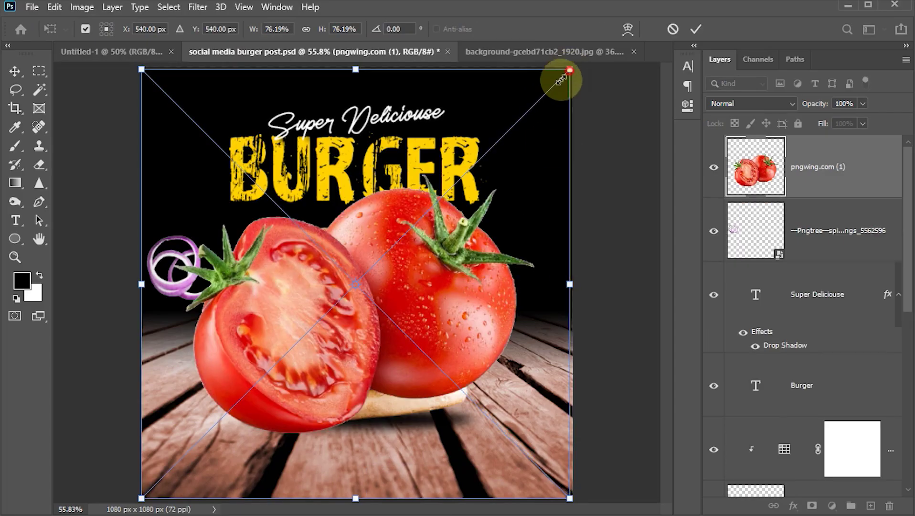
pyautogui.moveTo(573, 67); pyautogui.dragTo(217, 388)
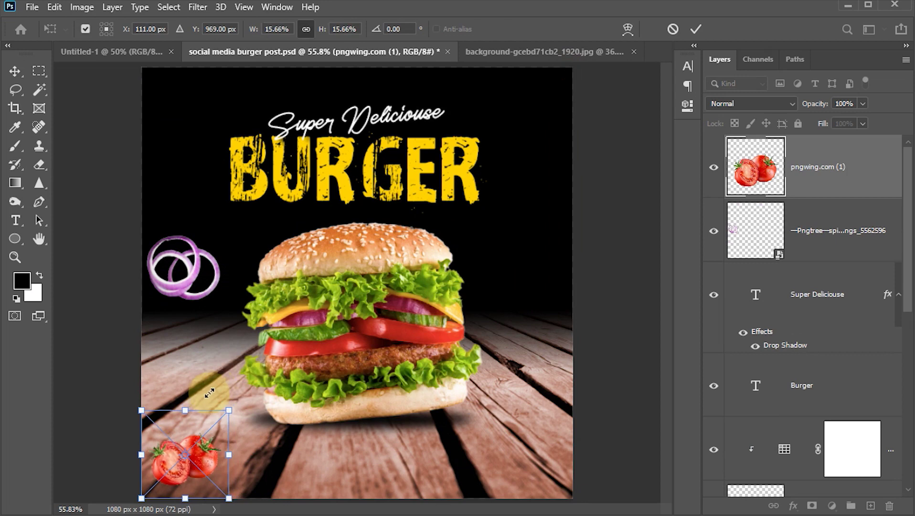
pyautogui.moveTo(211, 448)
pyautogui.mouseDown()
pyautogui.moveTo(399, 449)
pyautogui.moveTo(544, 415)
pyautogui.moveTo(531, 430)
pyautogui.mouseUp()
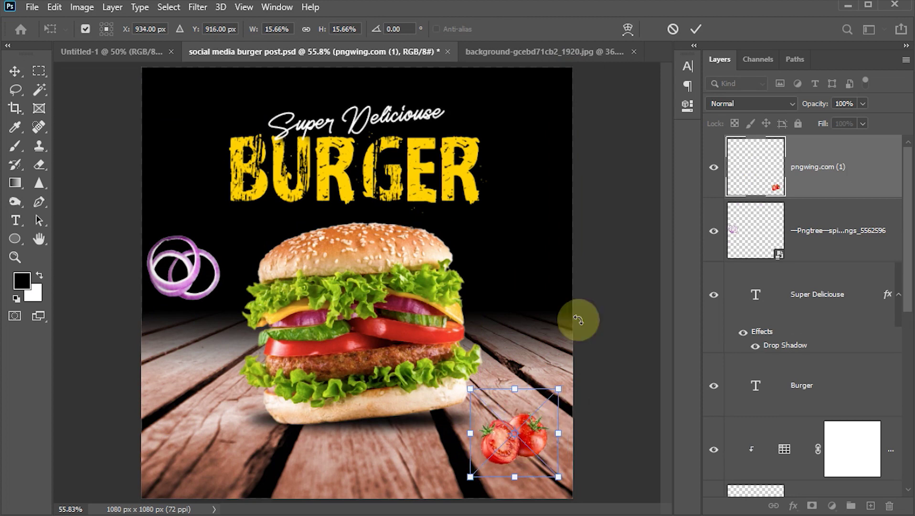
pyautogui.click(695, 32)
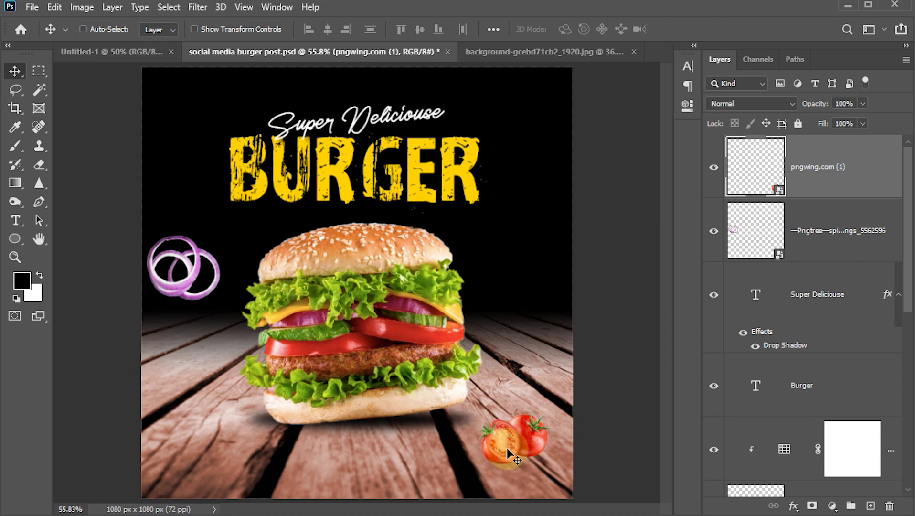
# Step: Apply a Motion Blur with 18 px distance to the tomatoes
pyautogui.click(198, 9)
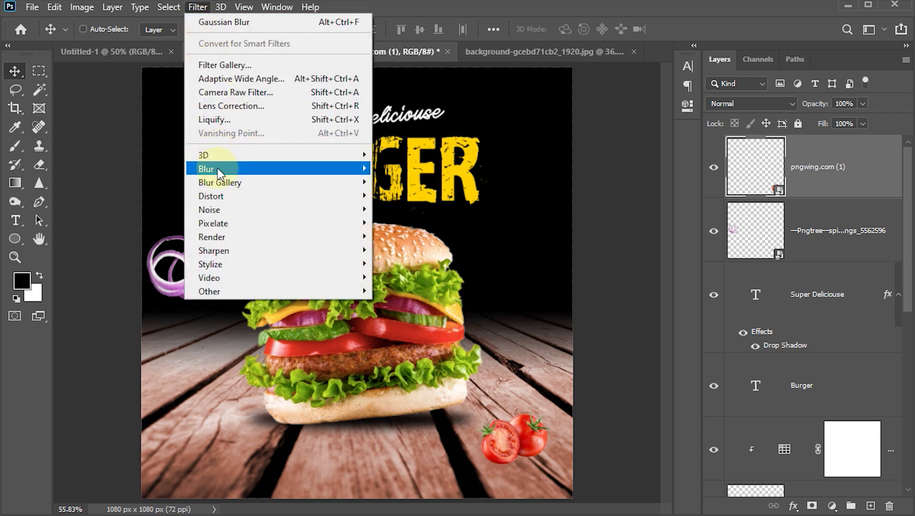
pyautogui.moveTo(206, 168)
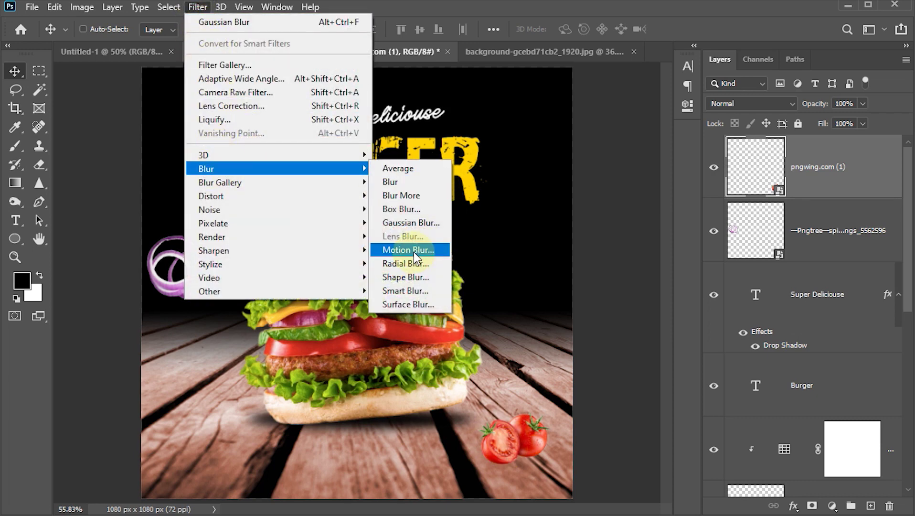
pyautogui.click(414, 249)
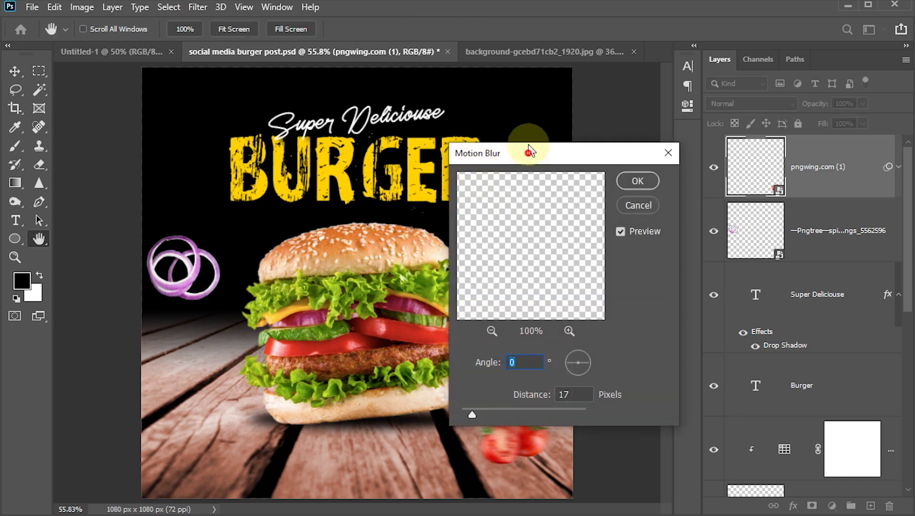
pyautogui.moveTo(529, 151); pyautogui.dragTo(530, 97)
pyautogui.click(575, 340)
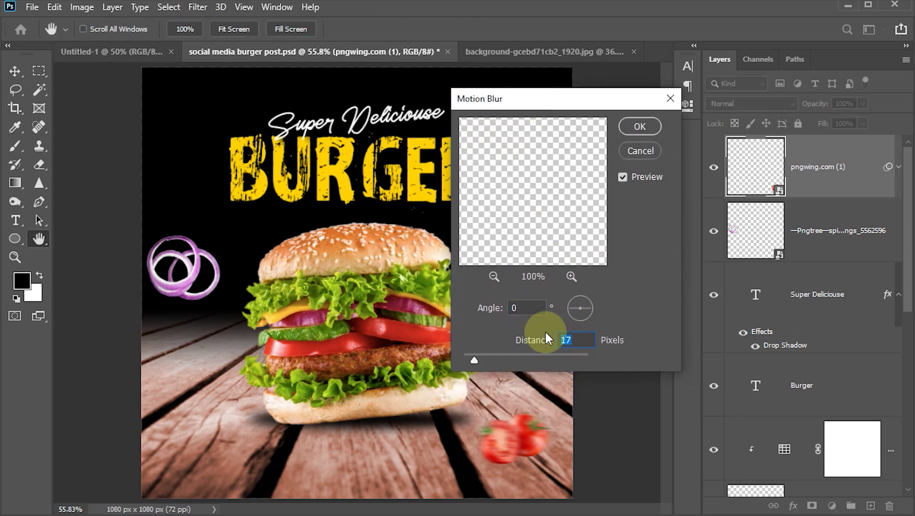
pyautogui.write('18')
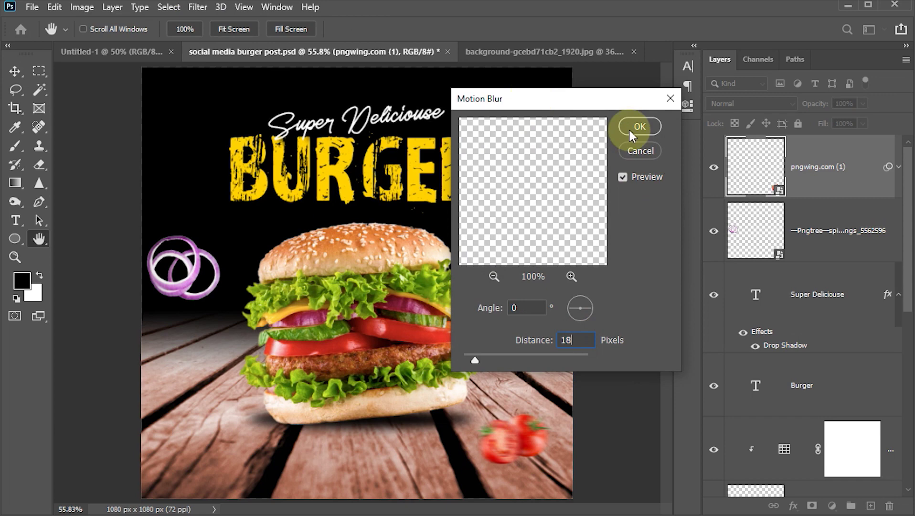
pyautogui.click(629, 128)
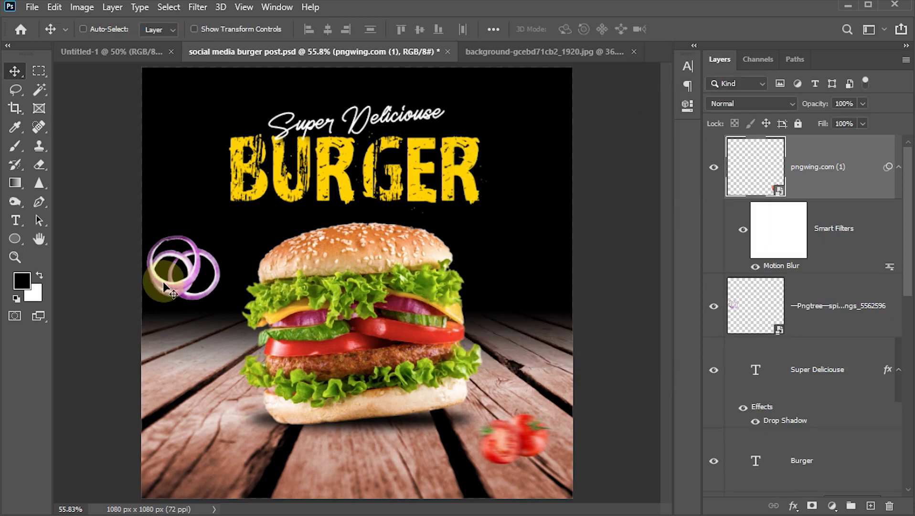
# Step: Apply the same Motion Blur to the onion rings and nudge them left
pyautogui.click(169, 289)
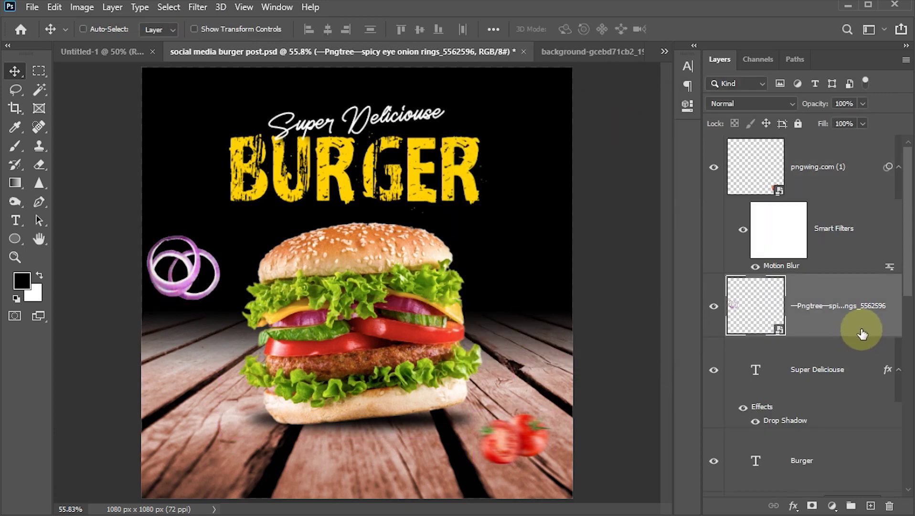
pyautogui.click(198, 8)
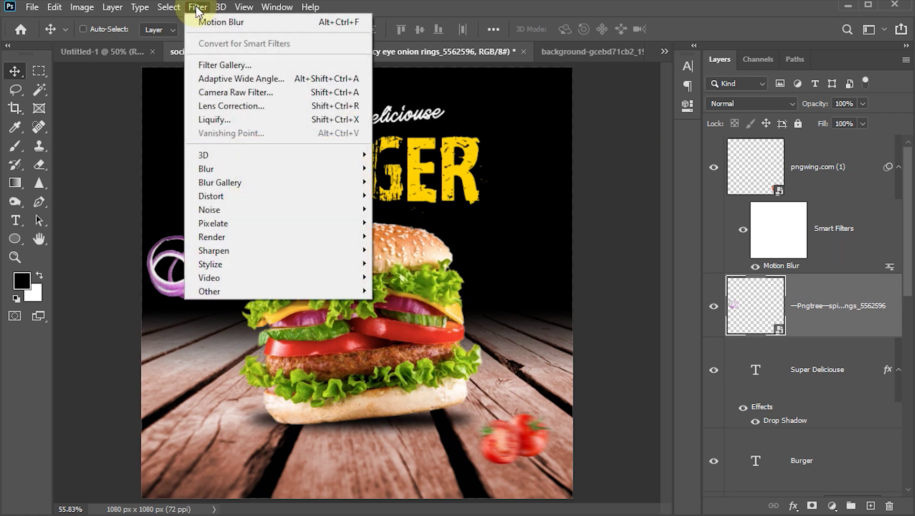
pyautogui.click(224, 22)
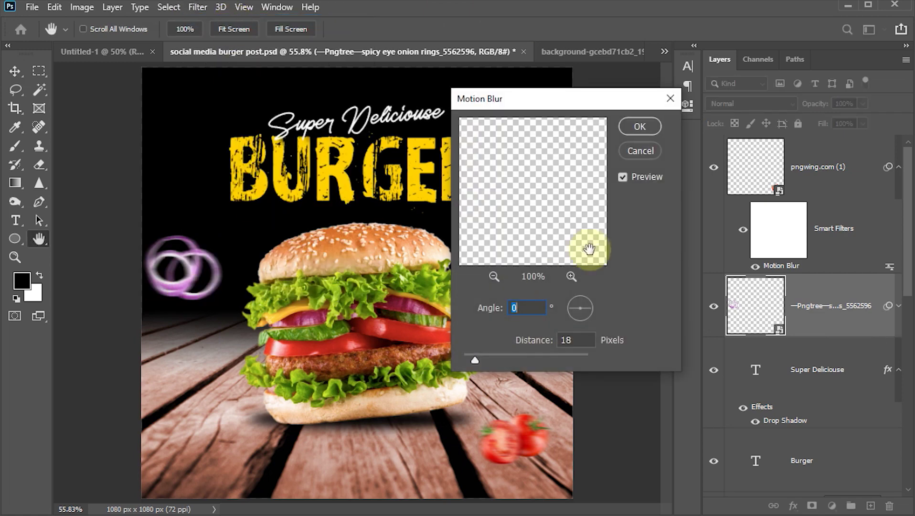
pyautogui.click(632, 125)
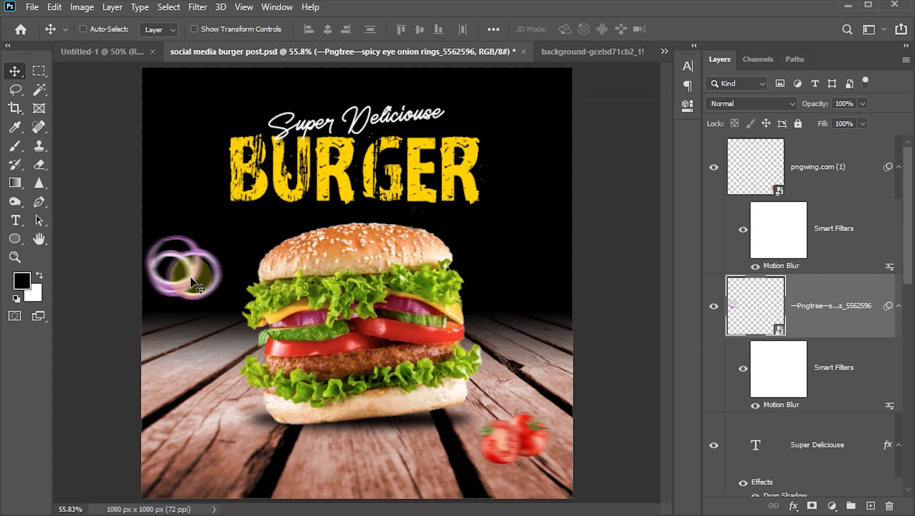
pyautogui.hotkey('shift', 'Left')
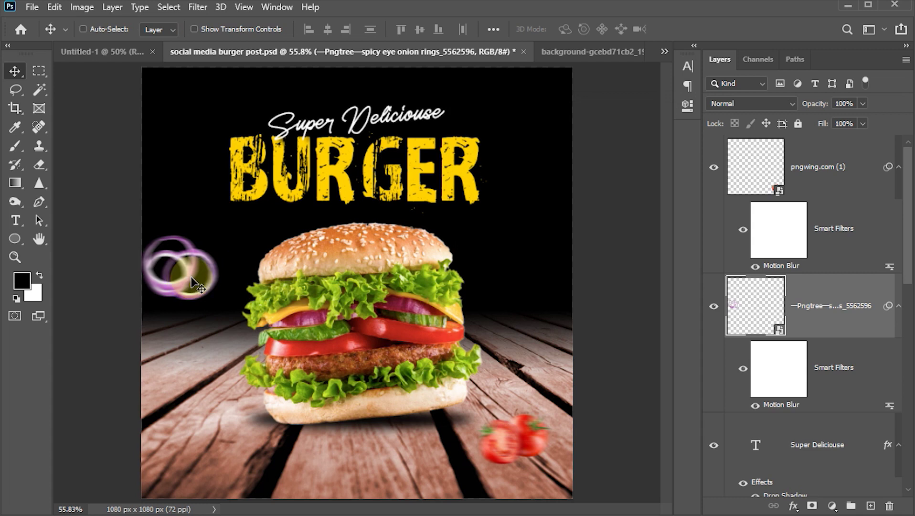
pyautogui.hotkey('shift', 'Left')
pyautogui.hotkey('shift', 'Left')
pyautogui.hotkey('shift', 'Left')
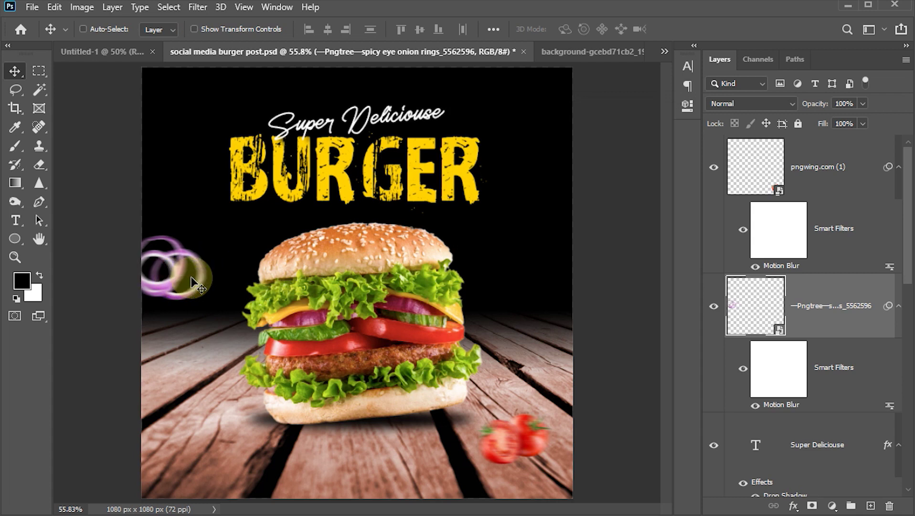
# Step: Nudge the tomatoes upward and save the post
pyautogui.keyDown('ctrl'); pyautogui.click(505, 435); pyautogui.keyUp('ctrl')
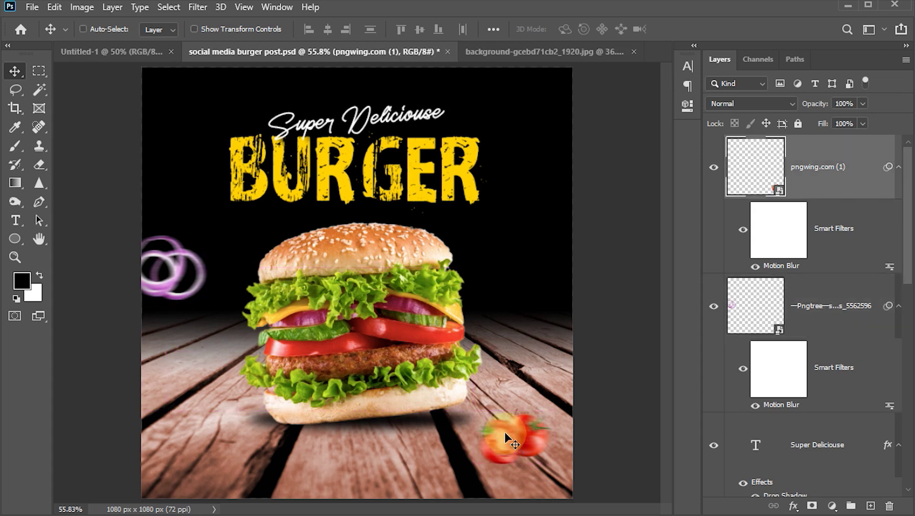
pyautogui.hotkey('shift', 'Up')
pyautogui.hotkey('shift', 'Up')
pyautogui.hotkey('shift', 'Up')
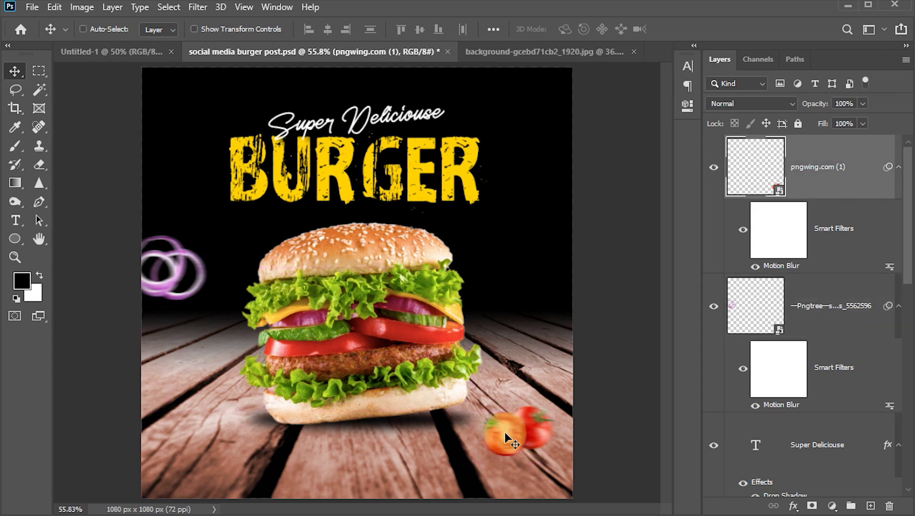
pyautogui.hotkey('ctrl', 's')
pyautogui.click(382, 351)
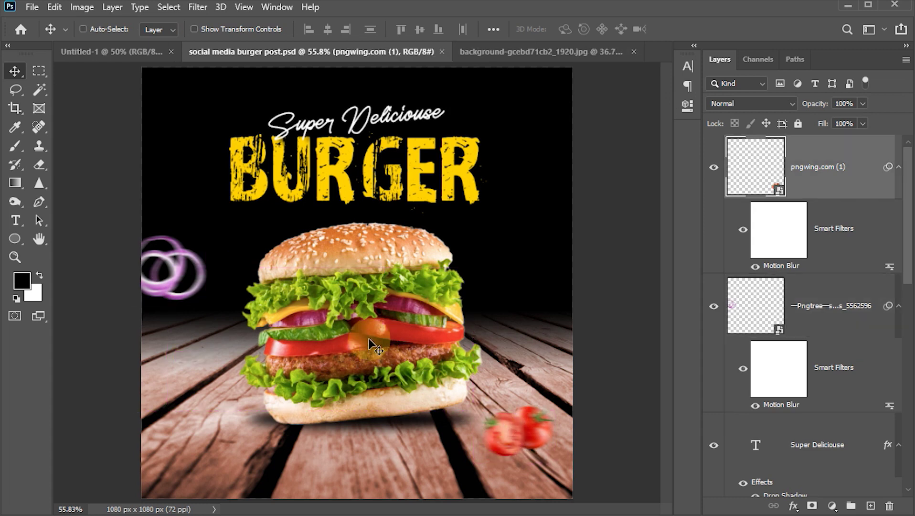
pyautogui.click(220, 482)
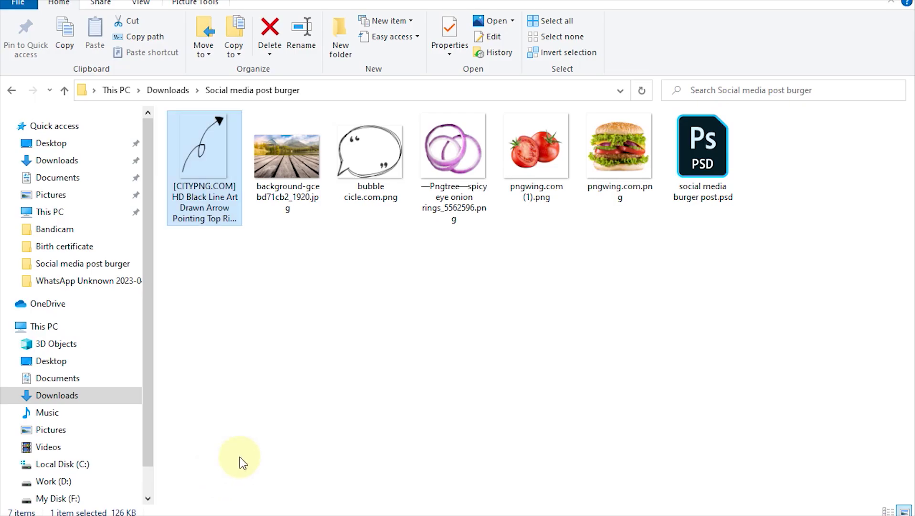
pyautogui.moveTo(204, 154)
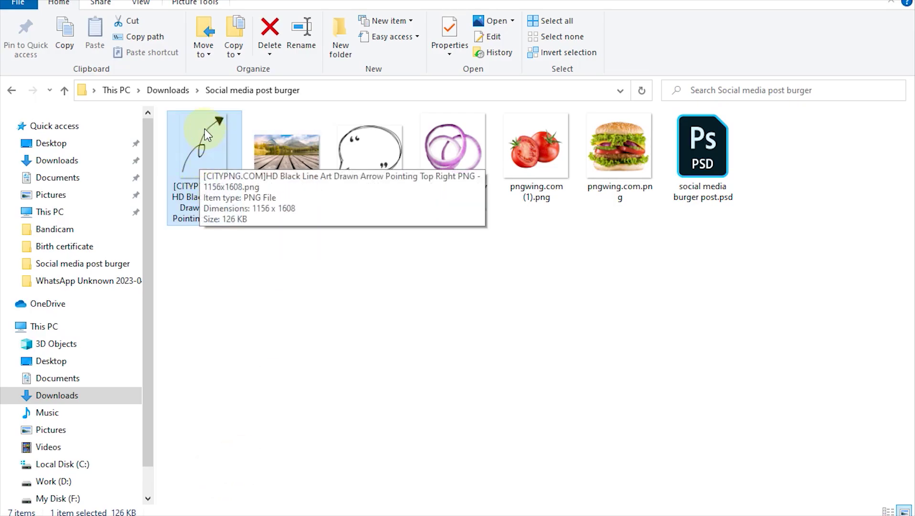
# Step: Place the arrow PNG, shrink, flip horizontally and rotate it beside the burger's right edge
pyautogui.moveTo(205, 129)
pyautogui.mouseDown()
pyautogui.moveTo(398, 494)
pyautogui.moveTo(493, 337)
pyautogui.mouseUp()
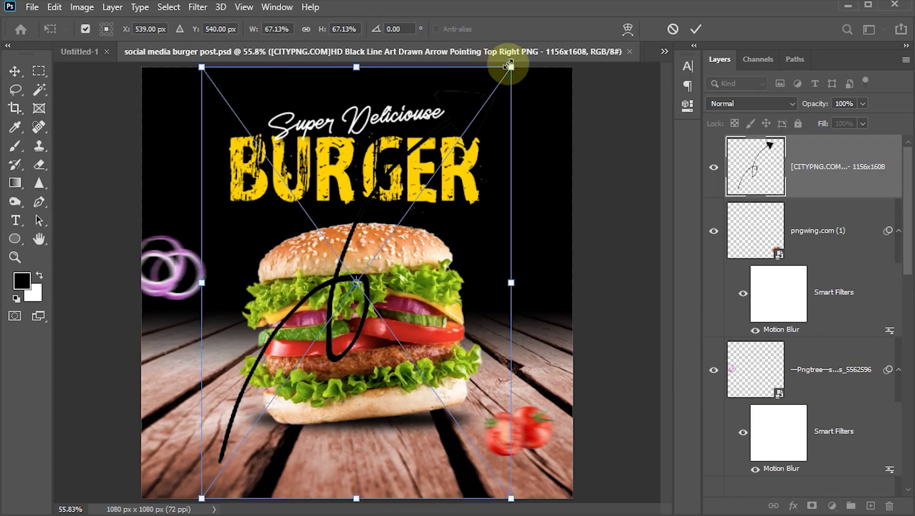
pyautogui.moveTo(510, 65); pyautogui.dragTo(271, 401)
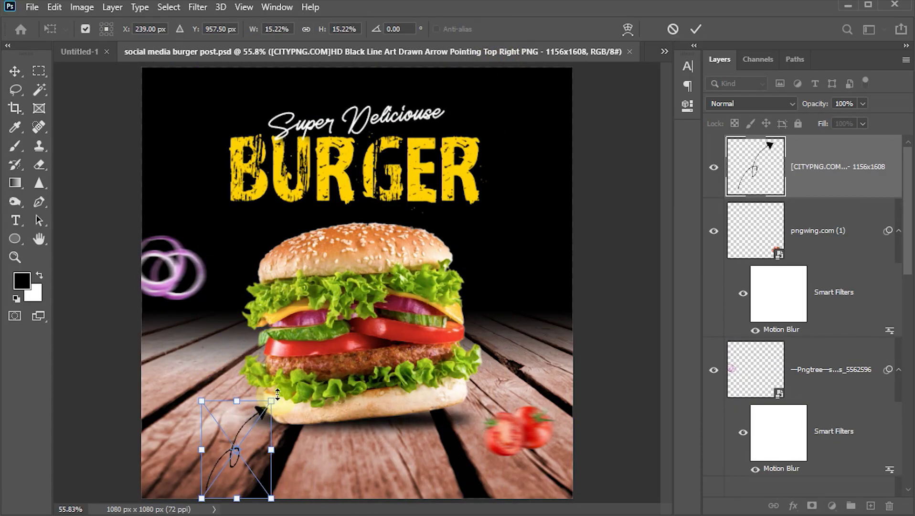
pyautogui.rightClick(245, 436)
pyautogui.click(271, 414)
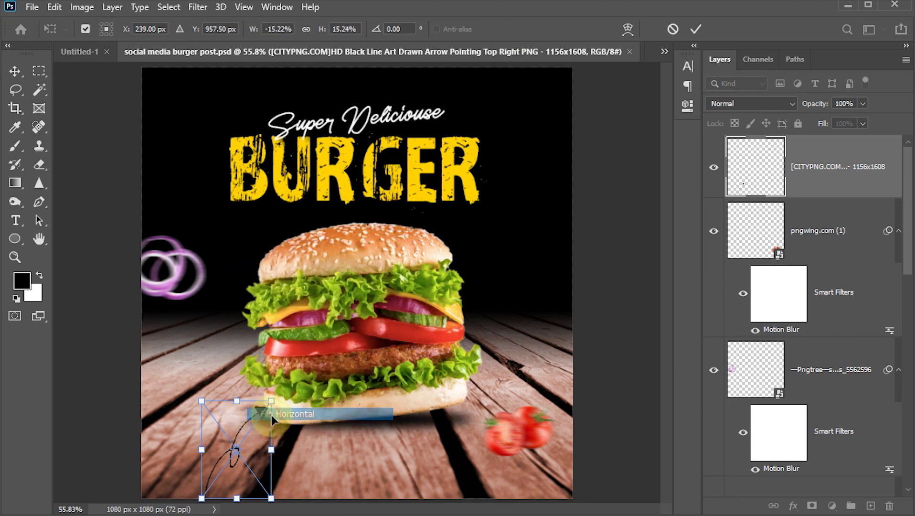
pyautogui.moveTo(275, 411)
pyautogui.mouseDown()
pyautogui.moveTo(290, 431)
pyautogui.moveTo(251, 451)
pyautogui.moveTo(511, 329)
pyautogui.moveTo(565, 277)
pyautogui.mouseUp()
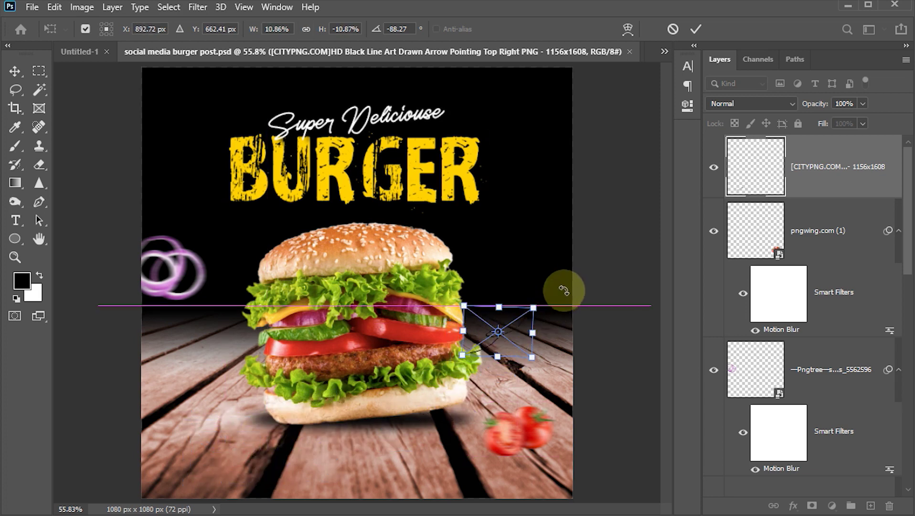
pyautogui.moveTo(507, 327)
pyautogui.mouseDown()
pyautogui.moveTo(559, 284)
pyautogui.moveTo(536, 292)
pyautogui.mouseUp()
pyautogui.click(696, 29)
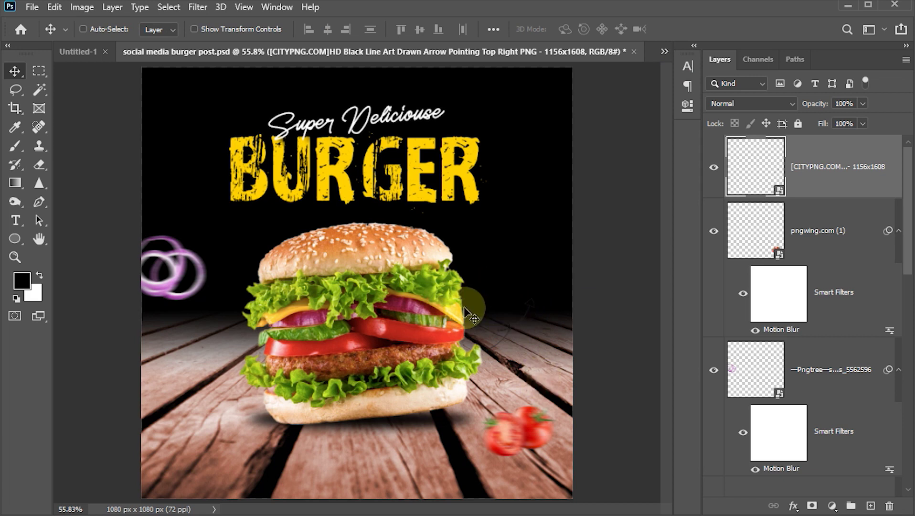
# Step: Give the arrow layer a white (ffffff) Color Overlay effect
pyautogui.click(792, 505)
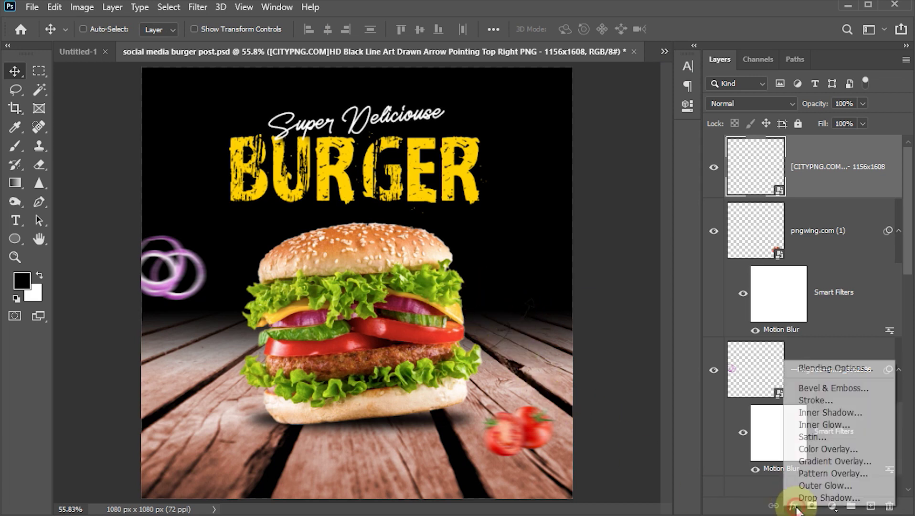
pyautogui.click(818, 449)
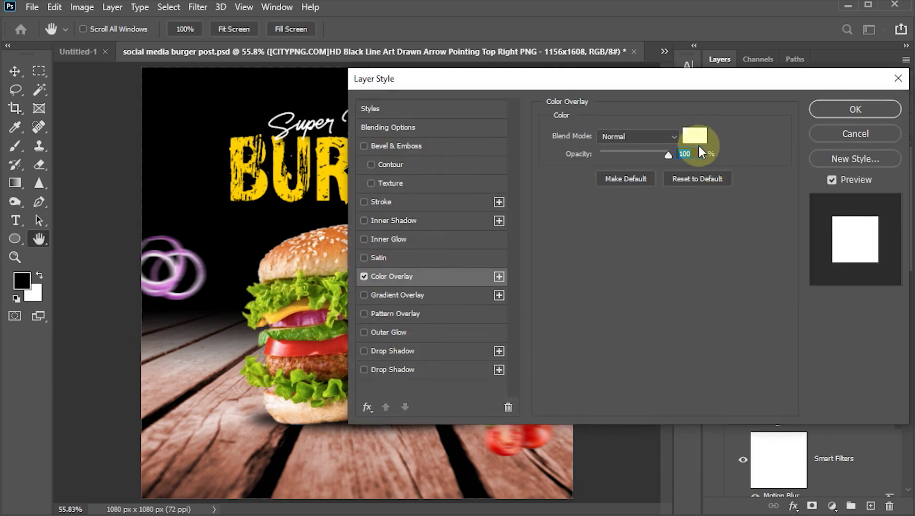
pyautogui.click(698, 145)
pyautogui.write('ffffff')
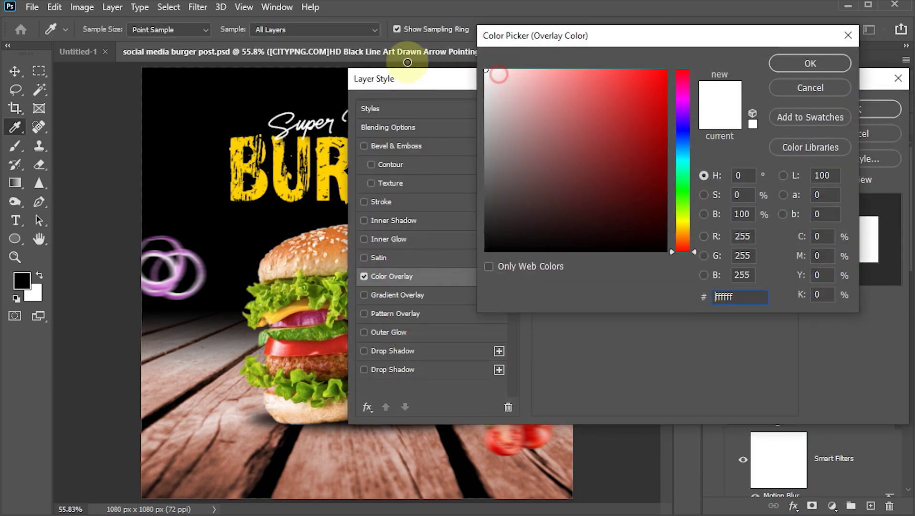
pyautogui.click(814, 63)
pyautogui.click(832, 108)
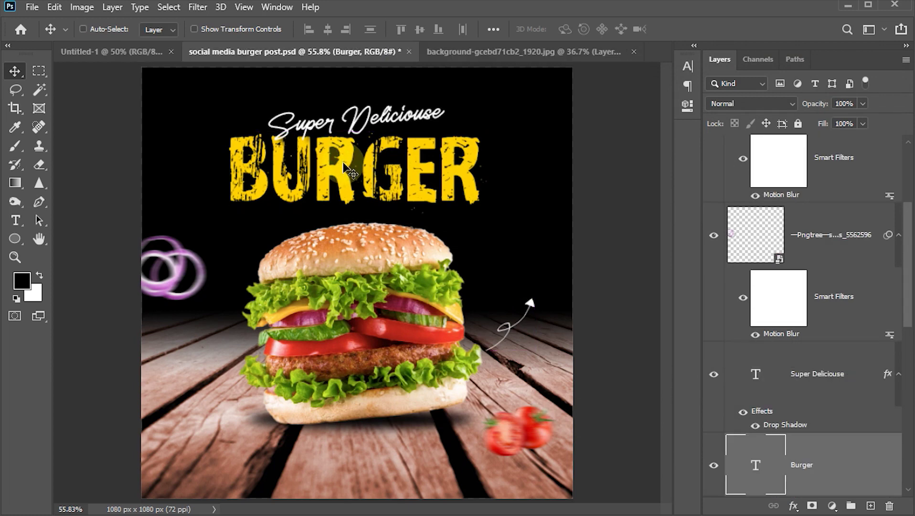
# Step: Duplicate the BURGER title lower down and retype it as 24/7
pyautogui.moveTo(348, 167); pyautogui.dragTo(347, 419)
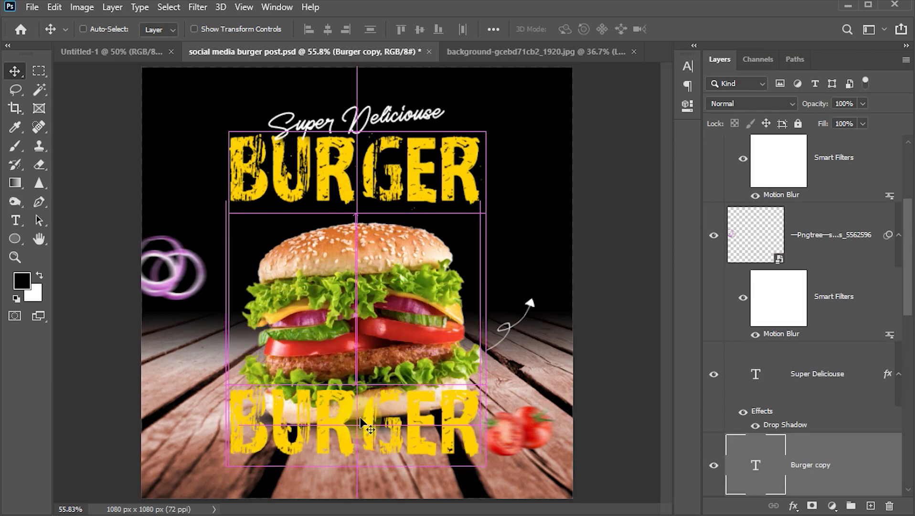
pyautogui.press('t')
pyautogui.doubleClick(316, 432)
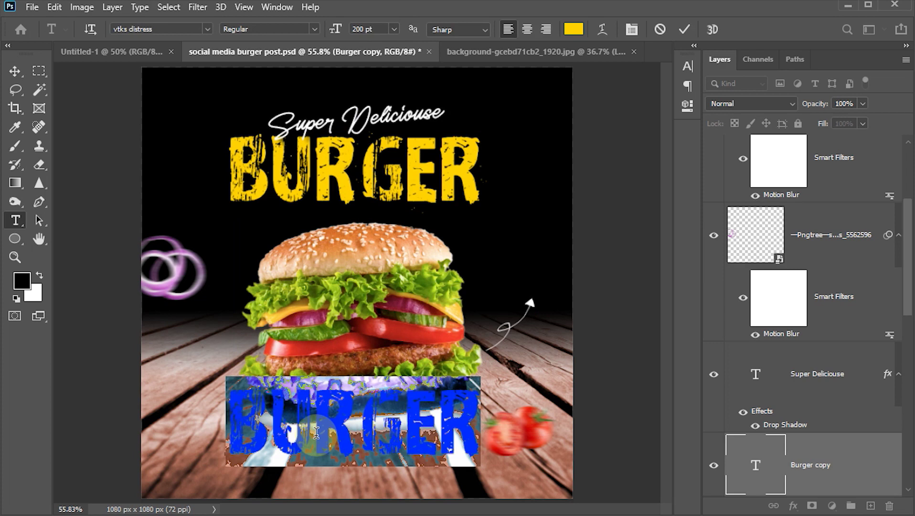
pyautogui.write('247')
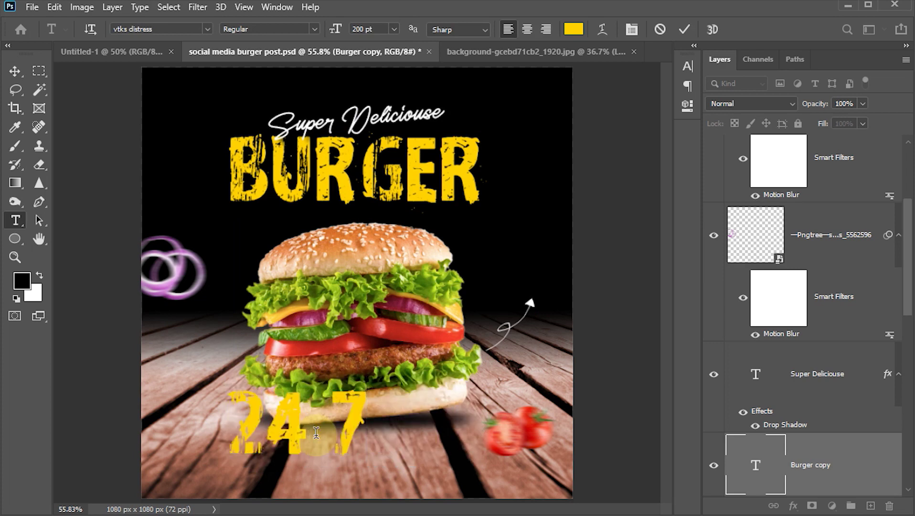
pyautogui.hotkey('ctrl', 'Return')
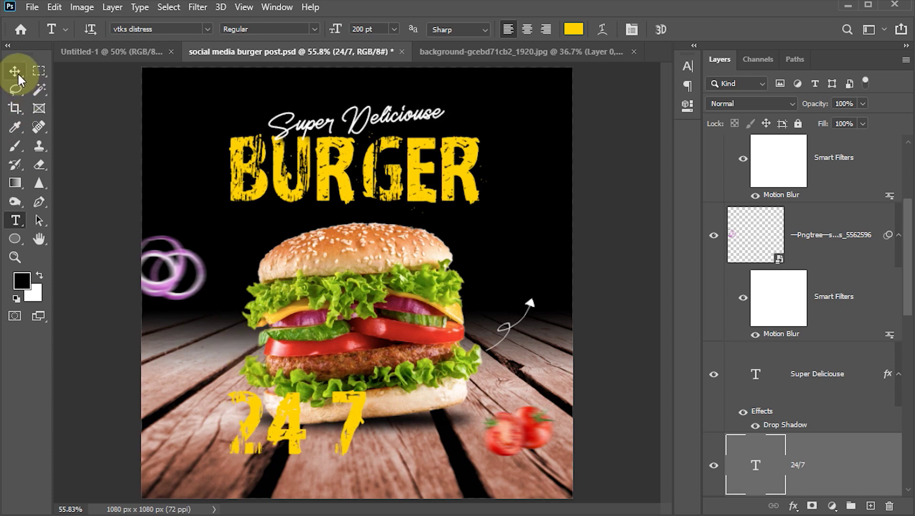
# Step: Set 24/7 to Retro Grade at 65 pt and move it beside the burger above the arrow
pyautogui.click(18, 75)
pyautogui.click(686, 63)
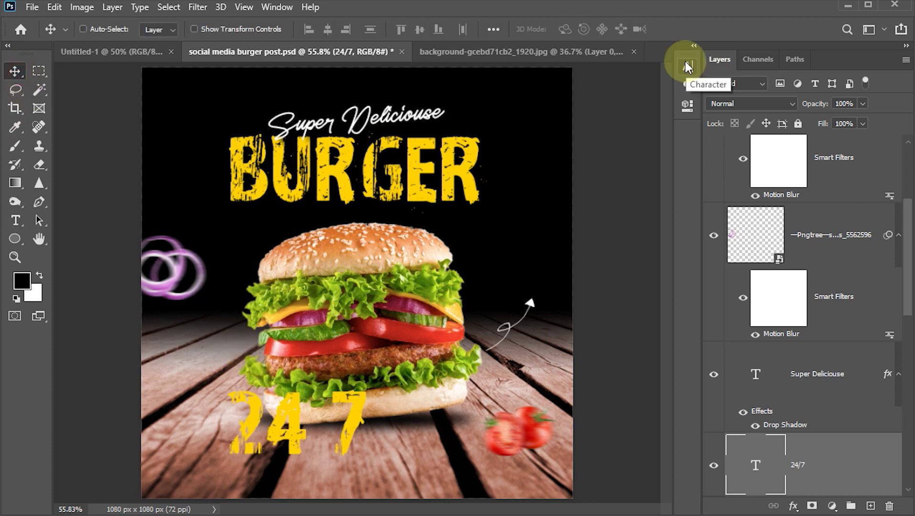
pyautogui.click(688, 67)
pyautogui.click(603, 87)
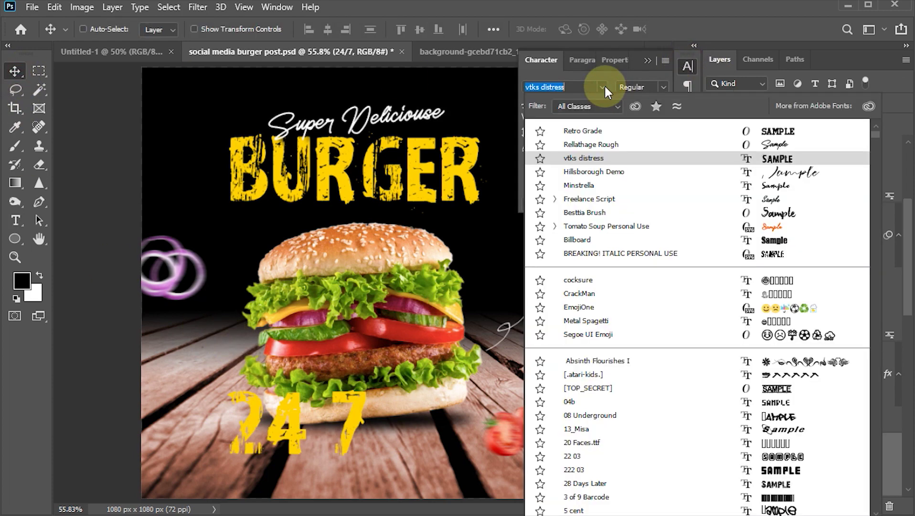
pyautogui.click(592, 133)
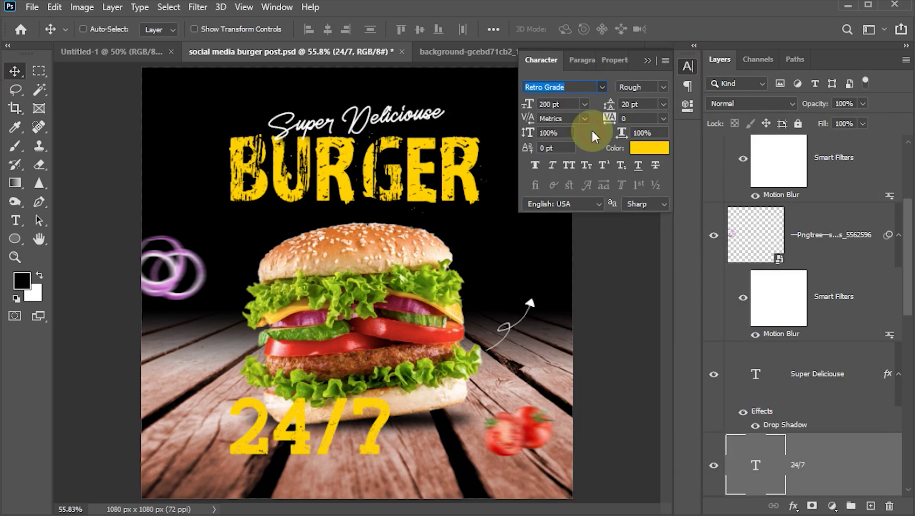
pyautogui.click(566, 103)
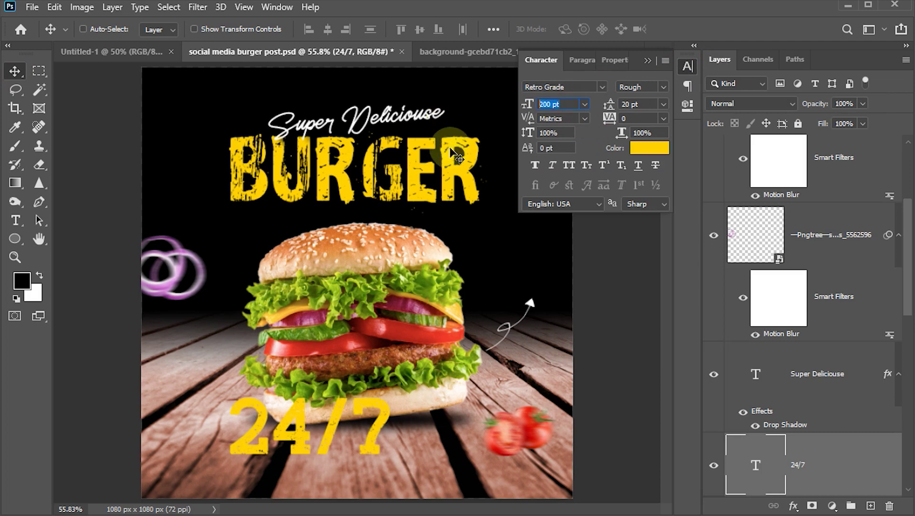
pyautogui.write('65')
pyautogui.press('Return')
pyautogui.moveTo(265, 444)
pyautogui.mouseDown()
pyautogui.moveTo(345, 406)
pyautogui.moveTo(521, 275)
pyautogui.mouseUp()
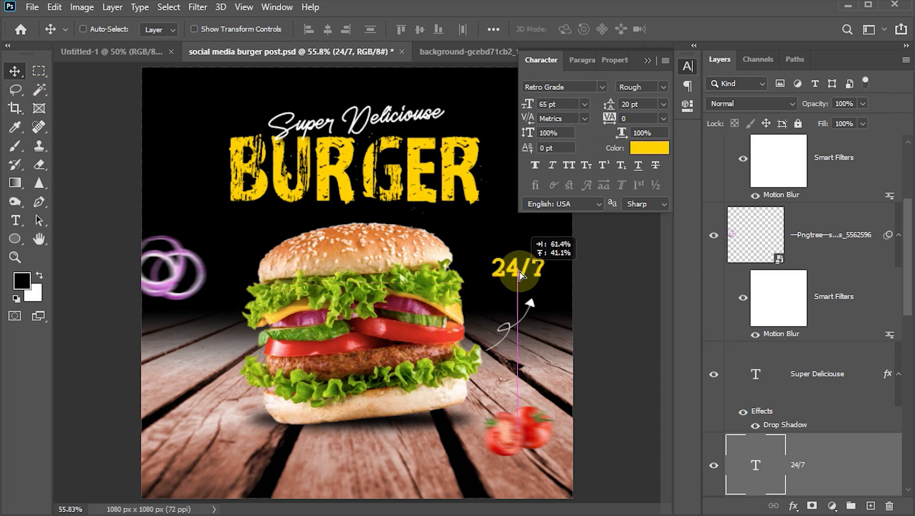
pyautogui.moveTo(520, 275); pyautogui.dragTo(520, 275)
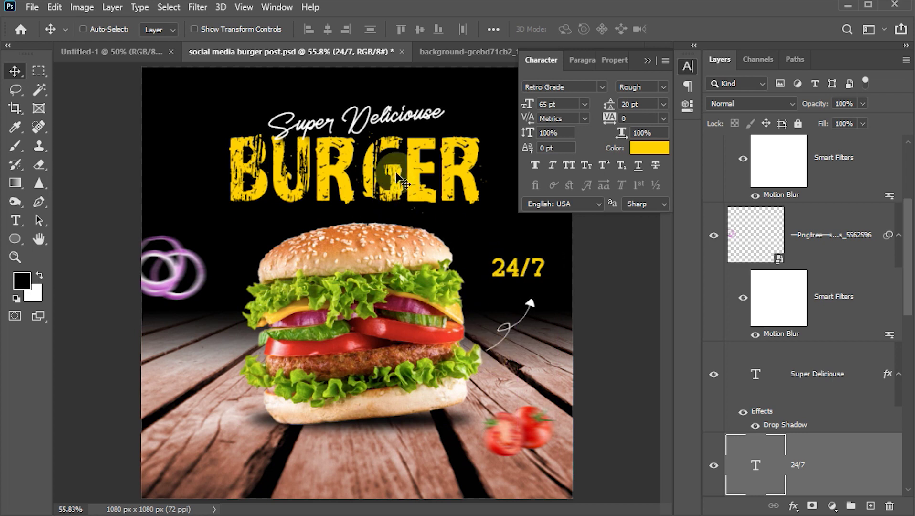
# Step: Duplicate the Super Deliciouse line below the burger and retype it as Home Delivery
pyautogui.keyDown('ctrl'); pyautogui.click(375, 121); pyautogui.keyUp('ctrl')
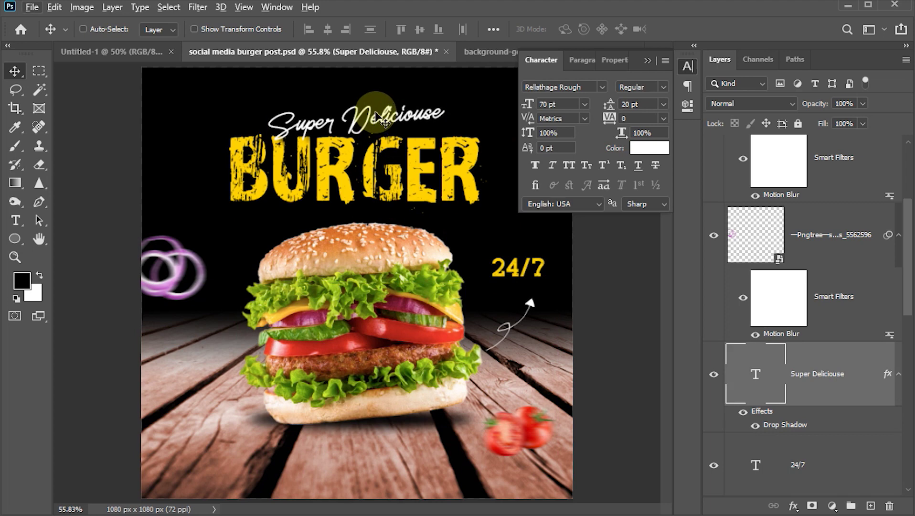
pyautogui.keyDown('alt'); pyautogui.moveTo(377, 117); pyautogui.dragTo(400, 432); pyautogui.keyUp('alt')
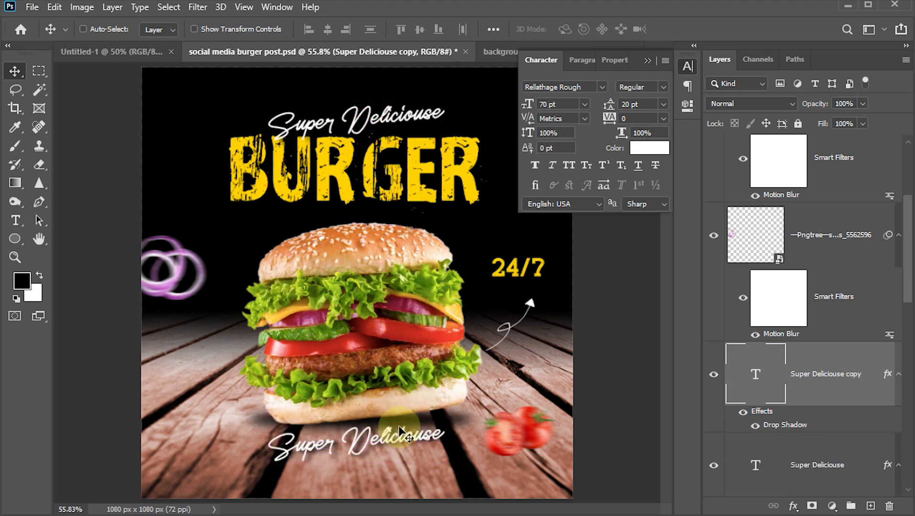
pyautogui.press('t')
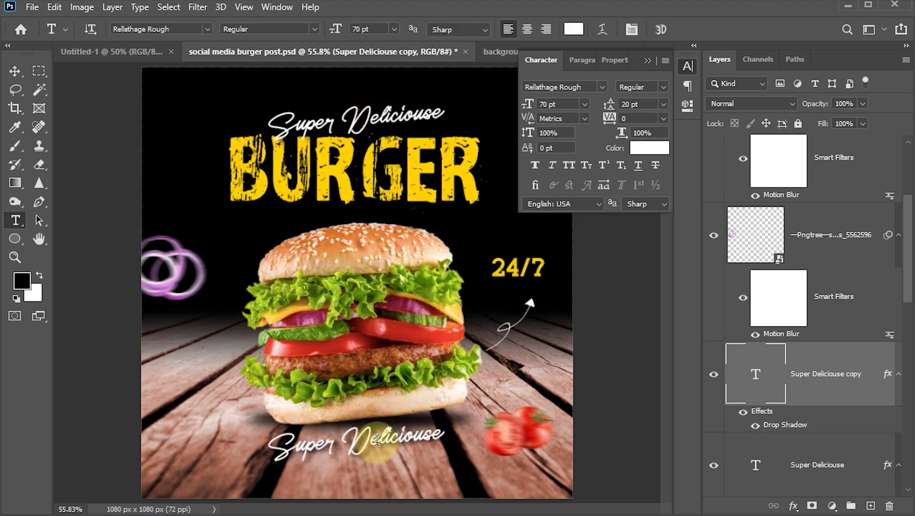
pyautogui.tripleClick(377, 439)
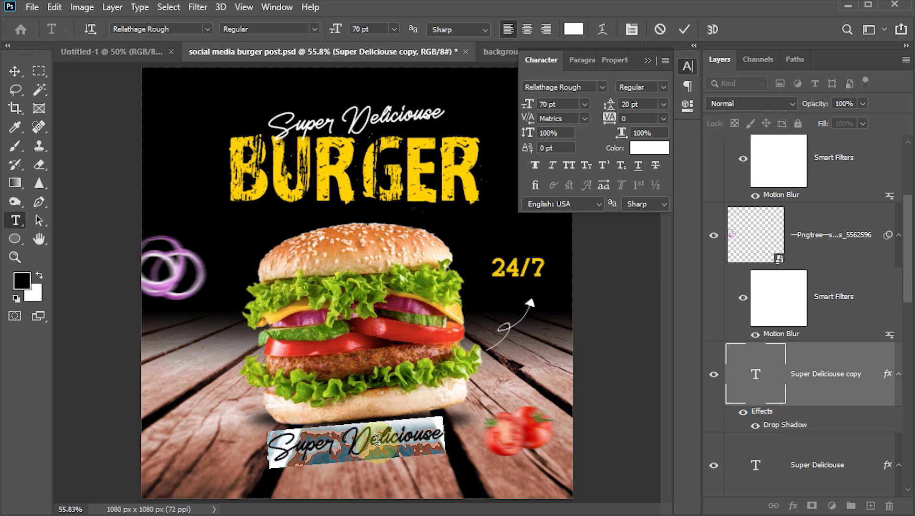
pyautogui.write('Ho')
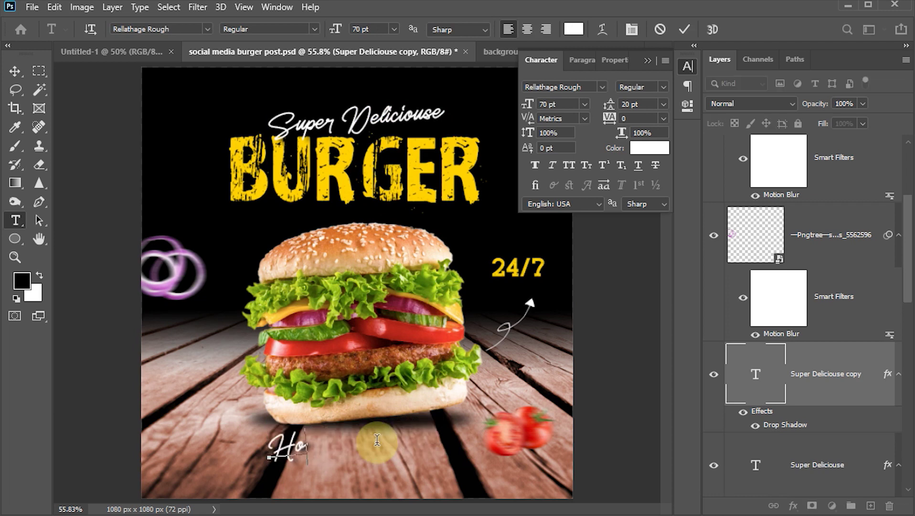
pyautogui.write('me Delivery')
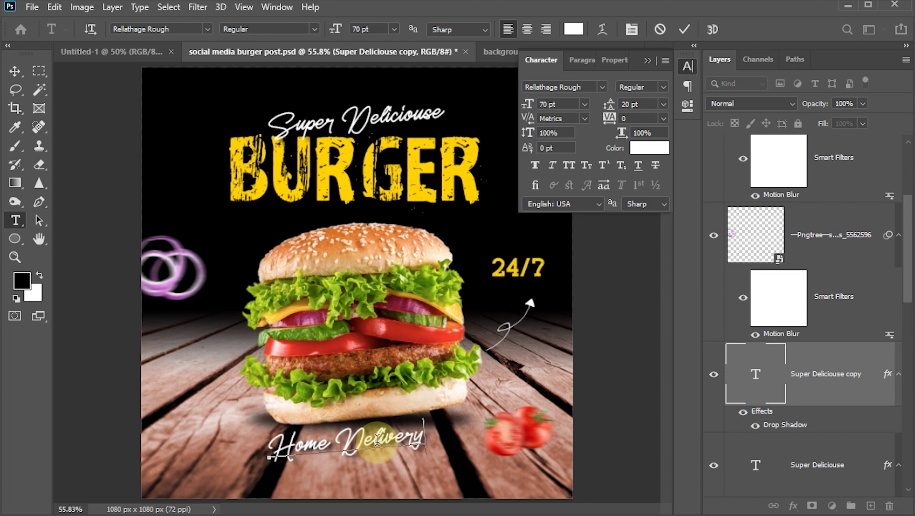
pyautogui.hotkey('ctrl', 'Return')
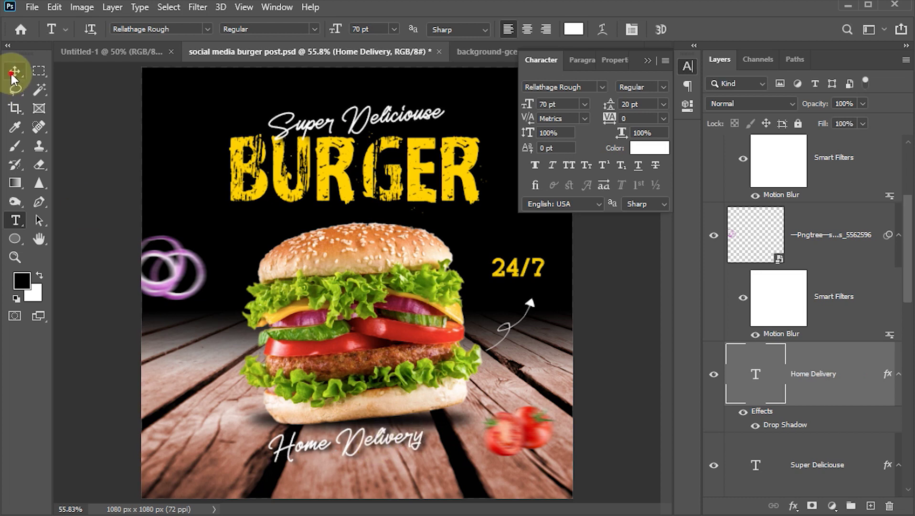
# Step: Size Home Delivery to 35 pt and move it just under the 24/7 label
pyautogui.click(15, 70)
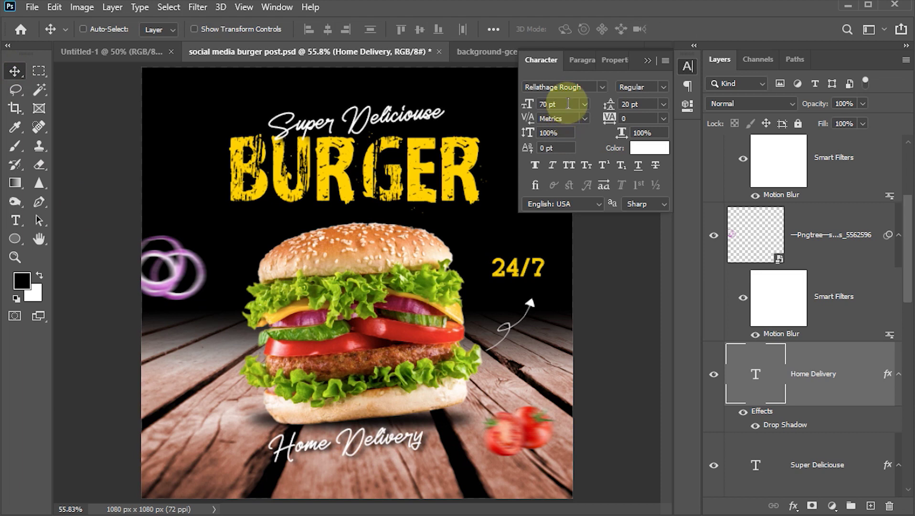
pyautogui.click(550, 104)
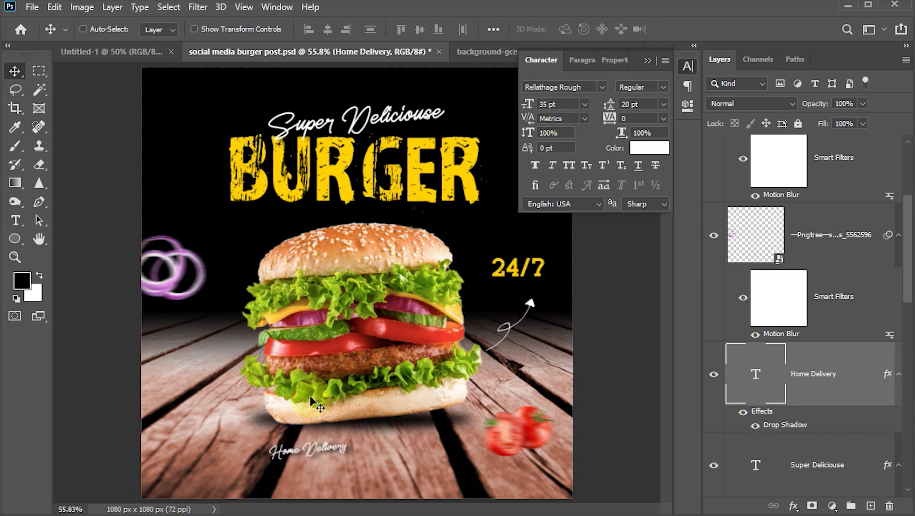
pyautogui.moveTo(317, 443); pyautogui.dragTo(532, 285)
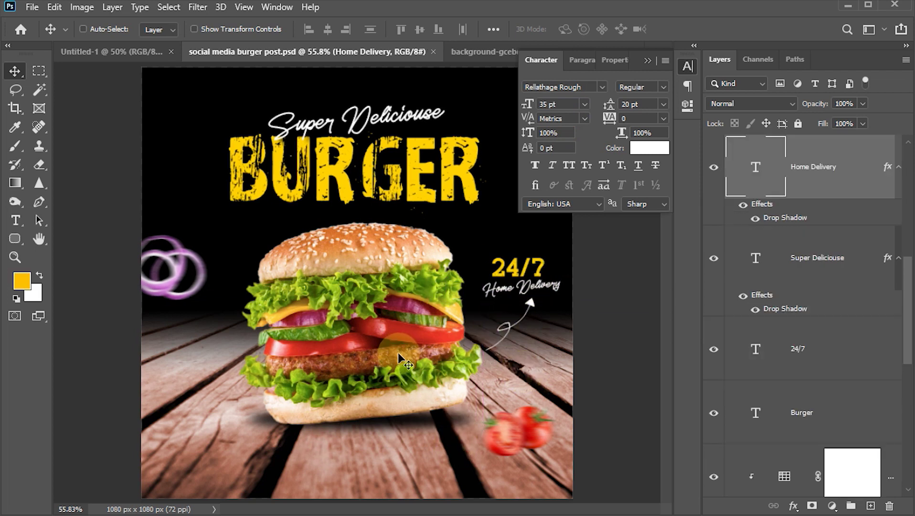
# Step: Select the pngwing.com burger and Ellipse 1 shadow layers and nudge them slightly lower and left
pyautogui.keyDown('ctrl'); pyautogui.click(366, 285); pyautogui.keyUp('ctrl')
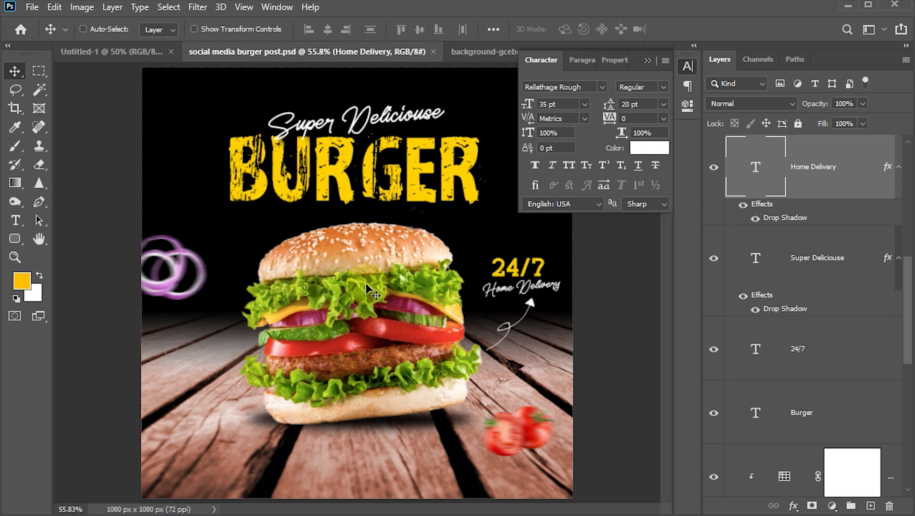
pyautogui.click(774, 465)
pyautogui.scroll(-3, 774, 466)
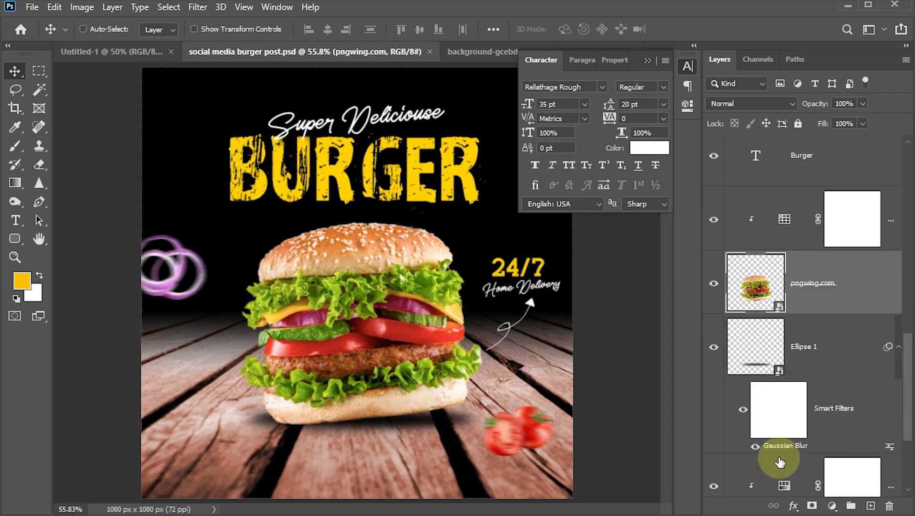
pyautogui.keyDown('ctrl'); pyautogui.click(760, 350); pyautogui.keyUp('ctrl')
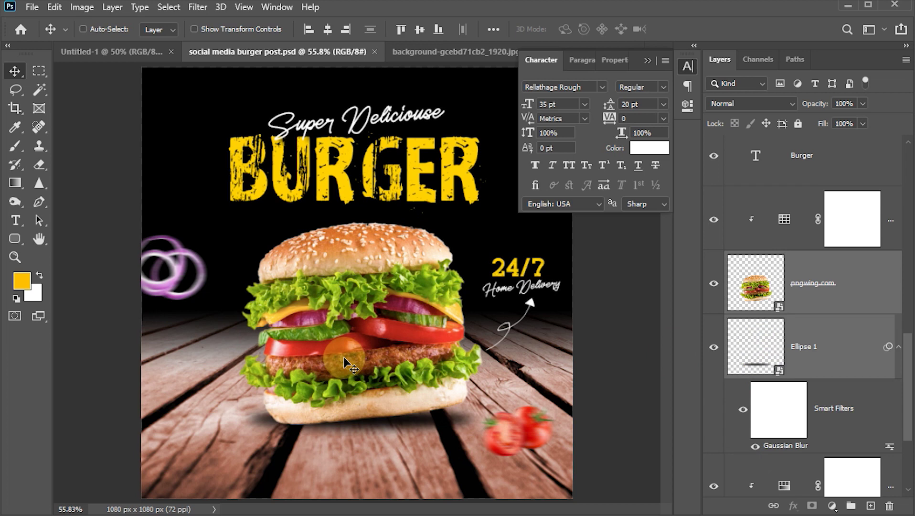
pyautogui.hotkey('shift', 'Down')
pyautogui.hotkey('shift', 'Down')
pyautogui.hotkey('shift', 'Down')
pyautogui.hotkey('shift', 'Down')
pyautogui.hotkey('shift', 'Down')
pyautogui.hotkey('shift', 'Down')
pyautogui.press('Up')
pyautogui.press('Up')
pyautogui.press('Up')
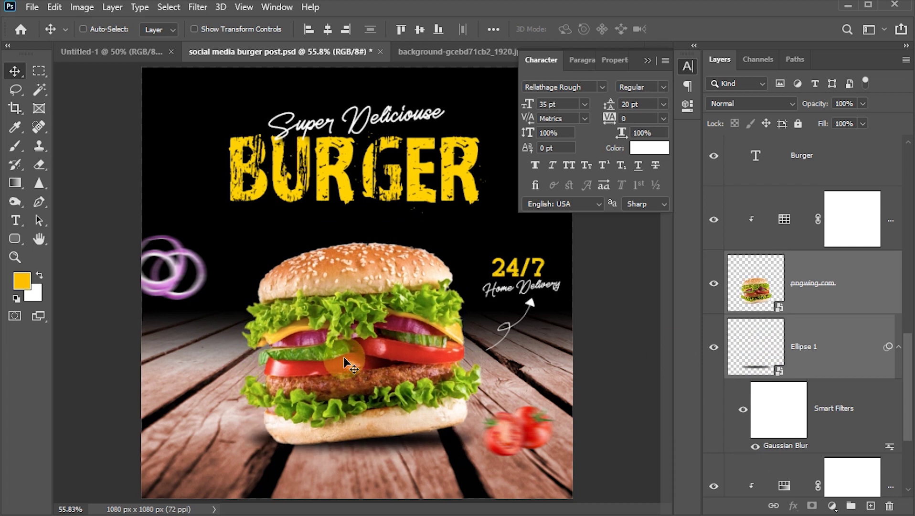
pyautogui.press('Up')
pyautogui.press('Up')
pyautogui.hotkey('shift', 'Up')
pyautogui.press('Left')
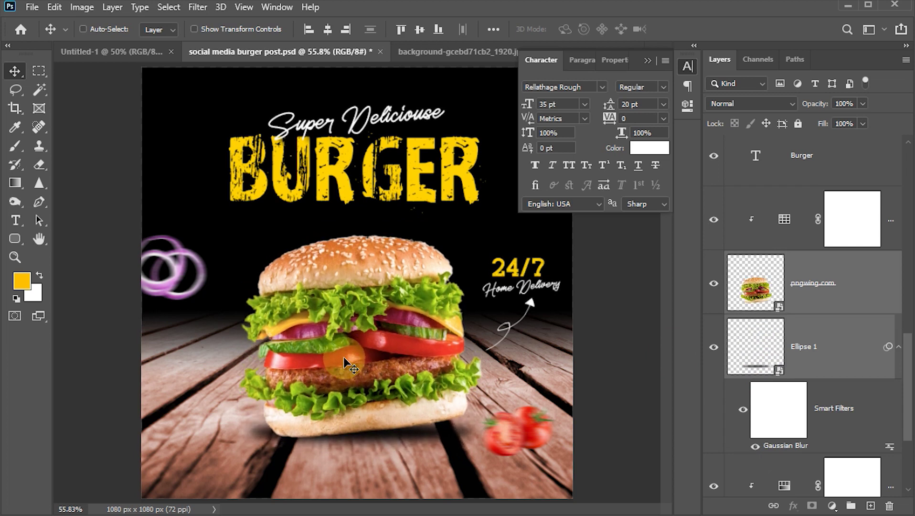
pyautogui.press('Left')
pyautogui.press('Left')
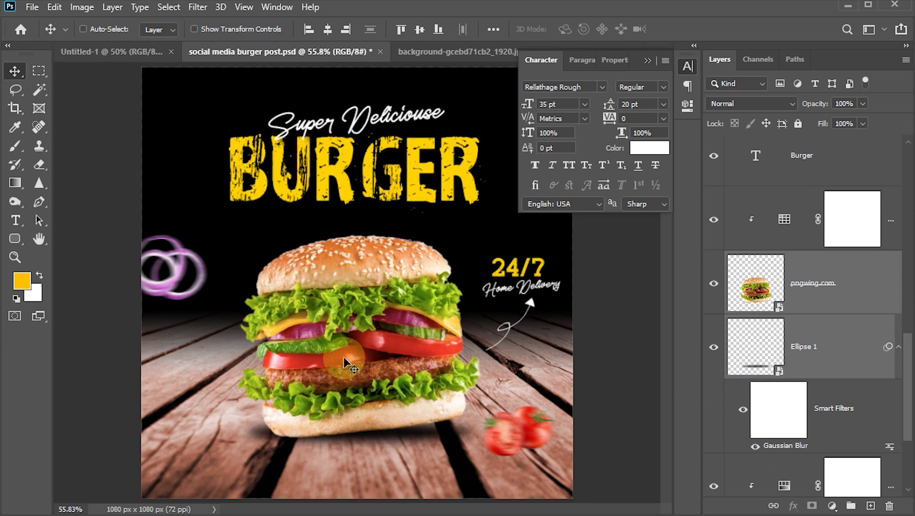
pyautogui.scroll(5, 827, 212)
pyautogui.scroll(3, 793, 166)
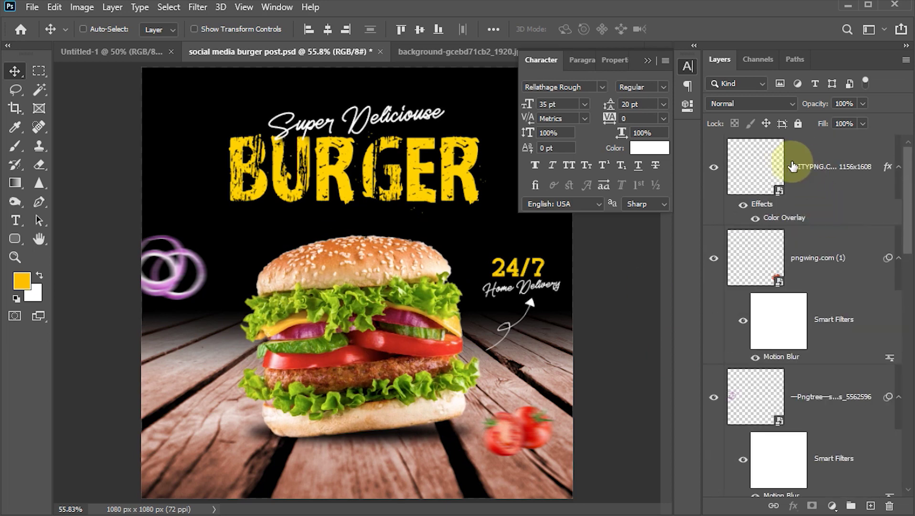
# Step: Draw a 226 × 60 px rounded rectangle at the lower left and fill it with the recent yellow-orange
pyautogui.click(782, 163)
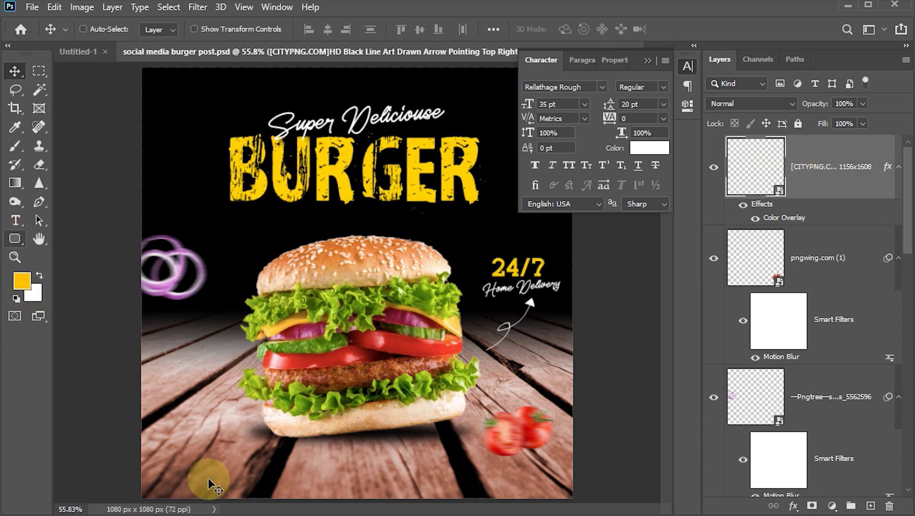
pyautogui.click(15, 238)
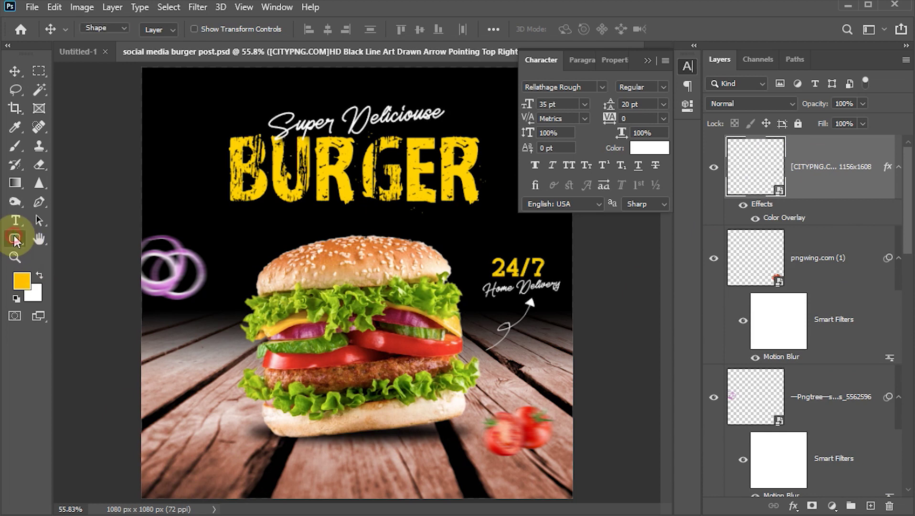
pyautogui.click(81, 254)
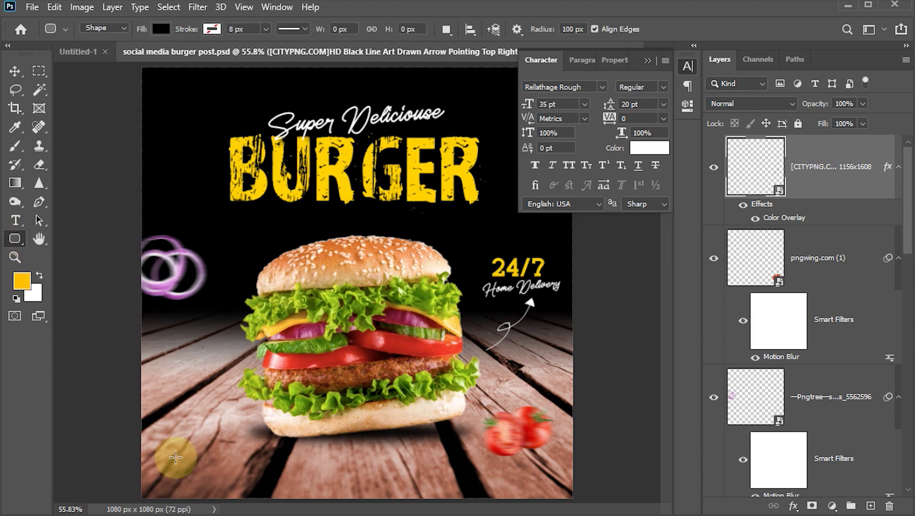
pyautogui.moveTo(168, 451); pyautogui.dragTo(258, 475)
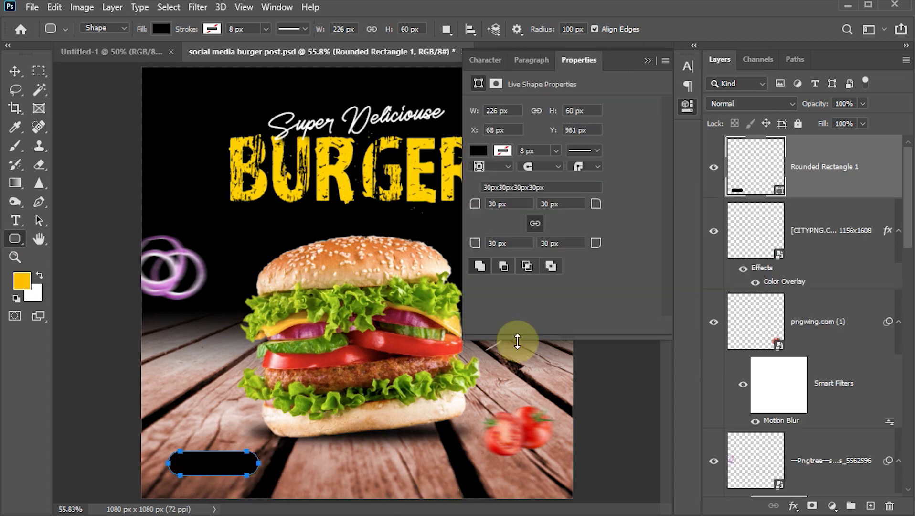
pyautogui.click(476, 151)
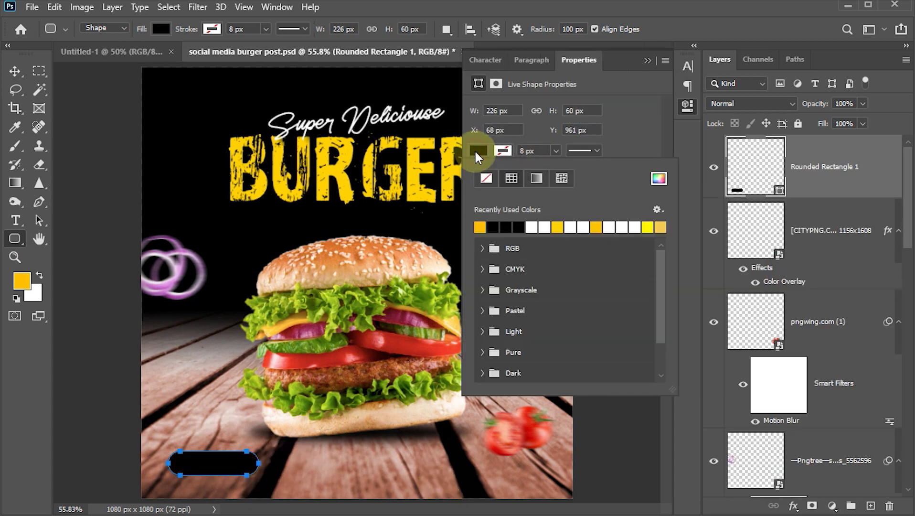
pyautogui.click(480, 227)
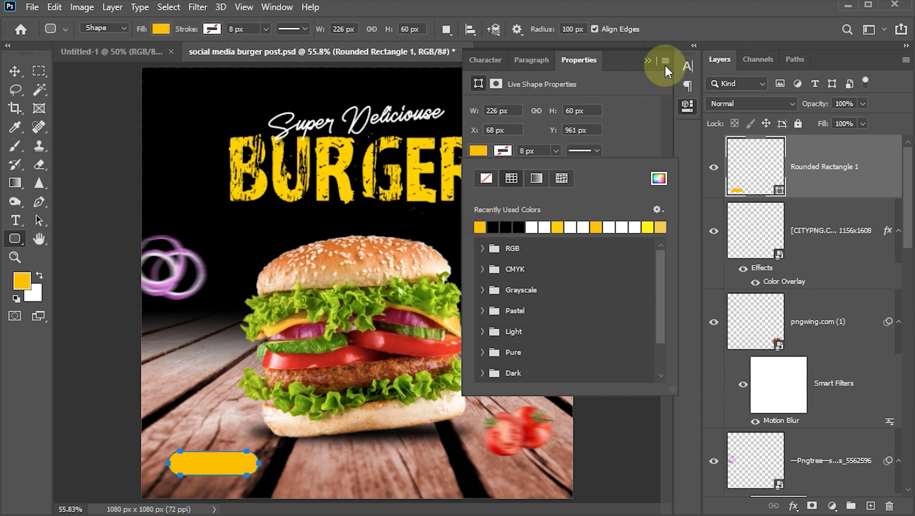
pyautogui.click(648, 61)
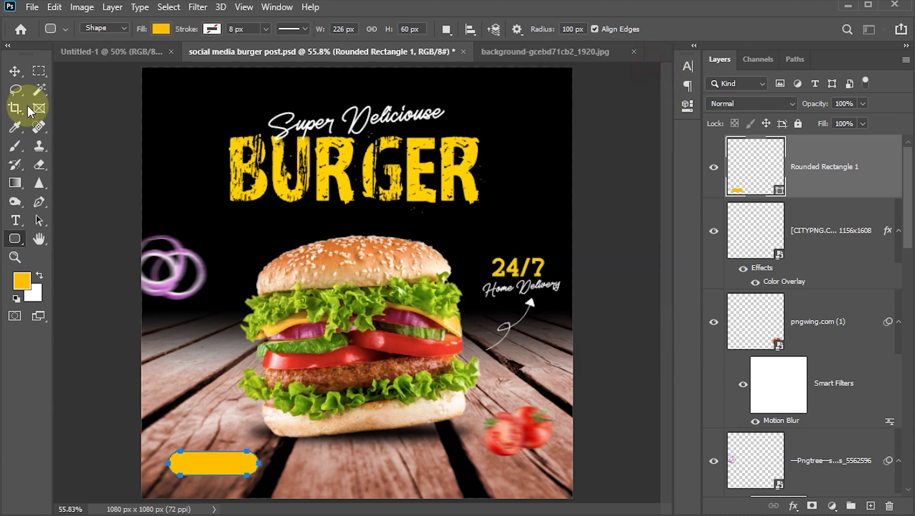
# Step: Add an Order now text layer and place it on the yellow button
pyautogui.click(14, 71)
pyautogui.click(15, 220)
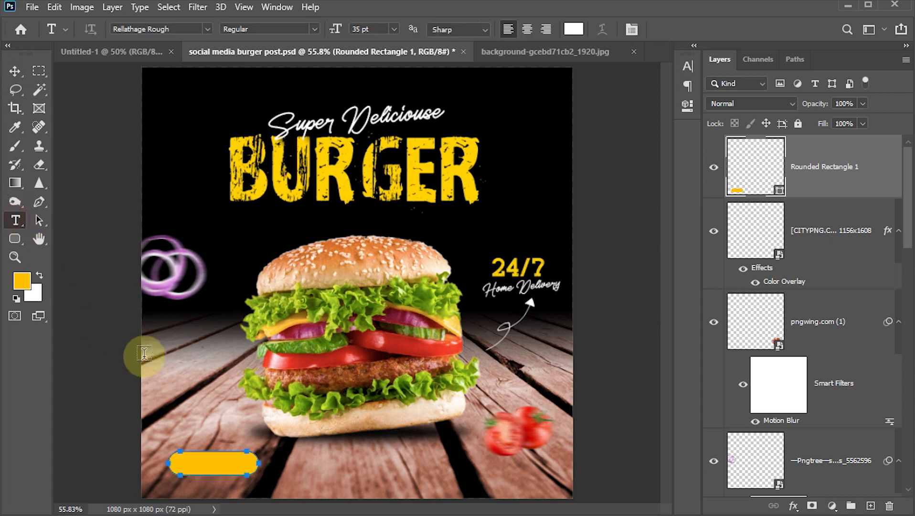
pyautogui.click(170, 374)
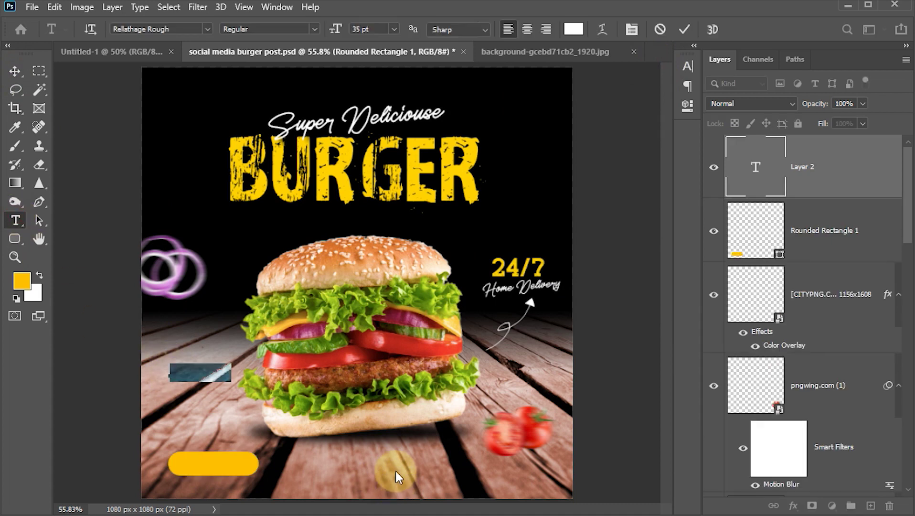
pyautogui.press('BackSpace')
pyautogui.write('Order now')
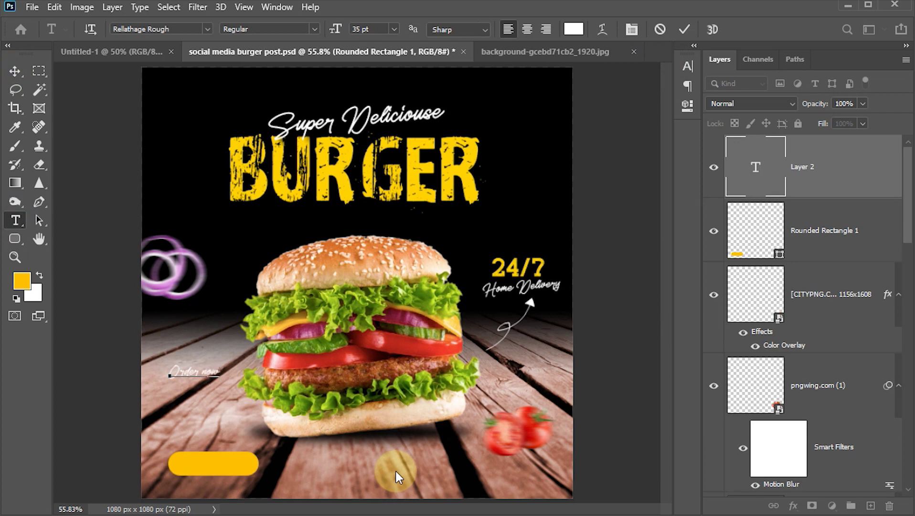
pyautogui.click(395, 471)
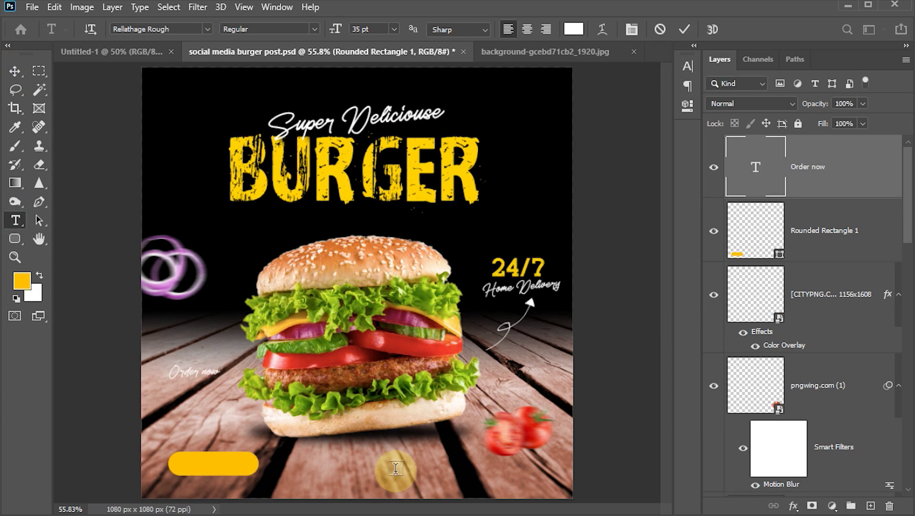
pyautogui.click(12, 72)
pyautogui.moveTo(176, 367); pyautogui.dragTo(219, 466)
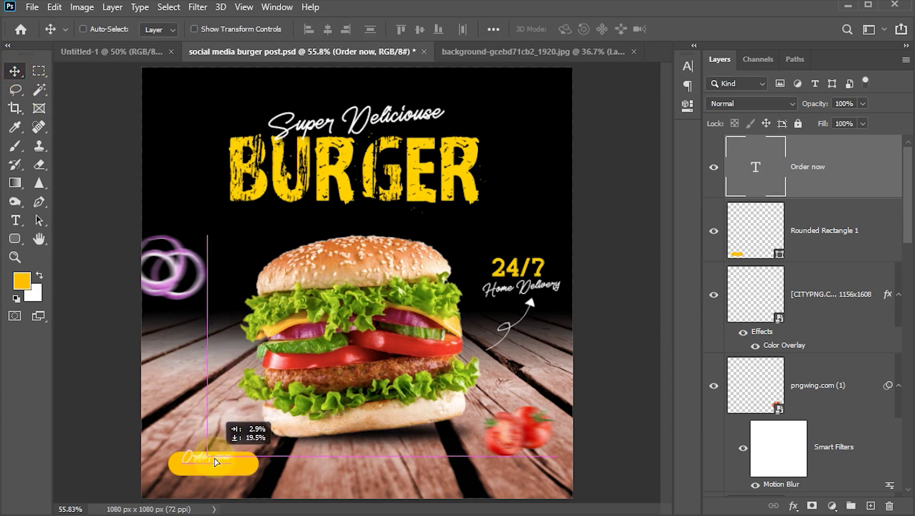
# Step: Make the text black Retro Grade at 30 pt, centre it on the button, and save
pyautogui.click(688, 64)
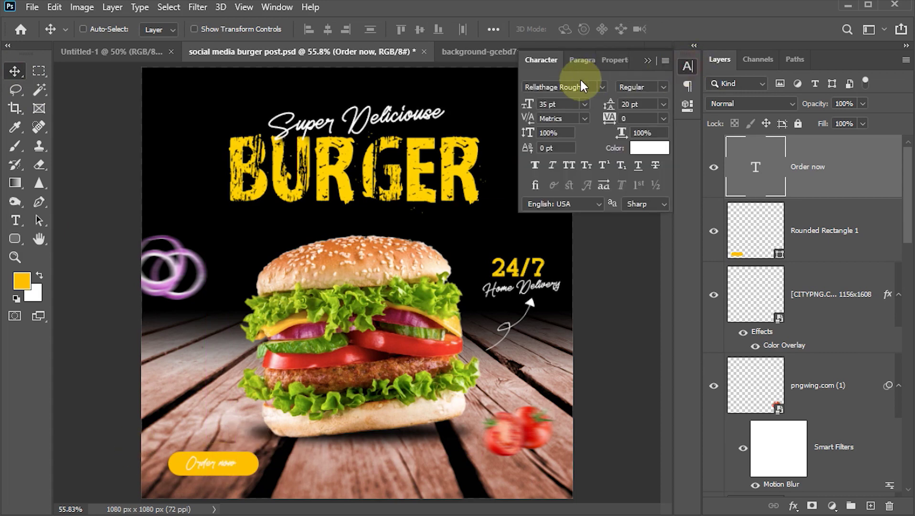
pyautogui.click(601, 86)
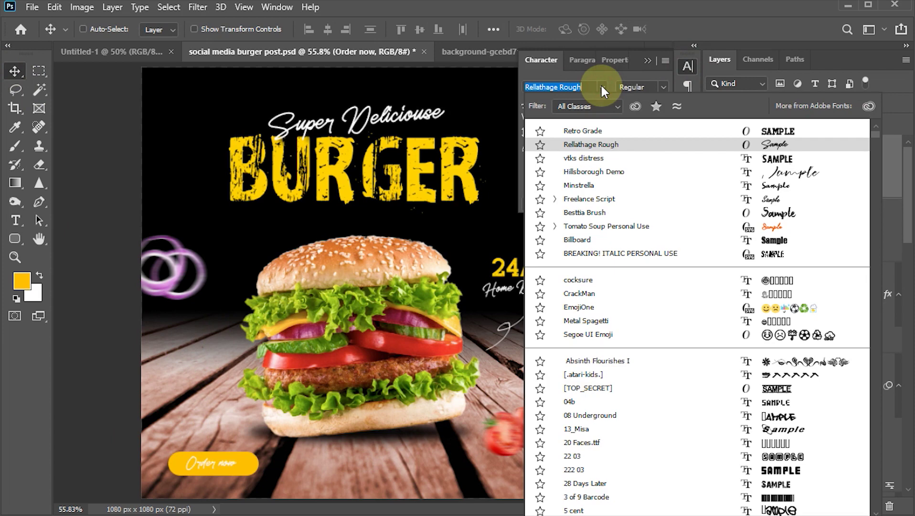
pyautogui.click(582, 131)
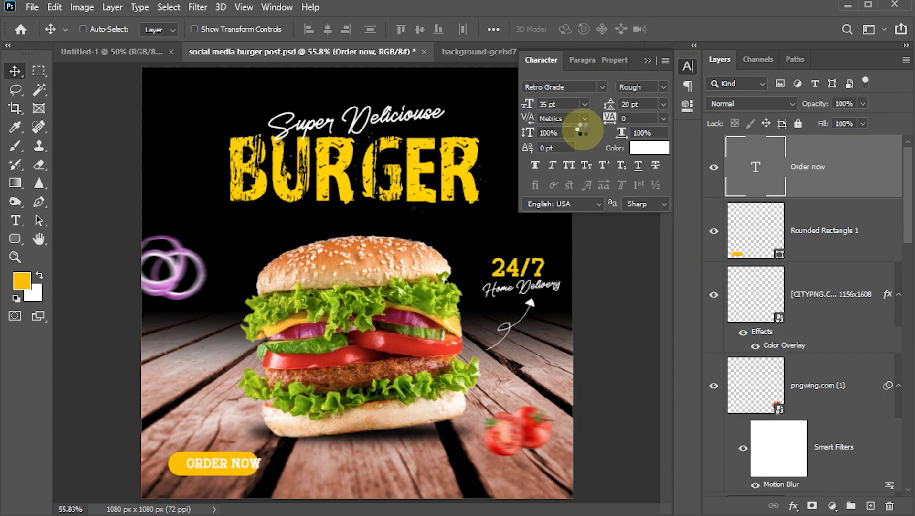
pyautogui.click(643, 151)
pyautogui.click(667, 251)
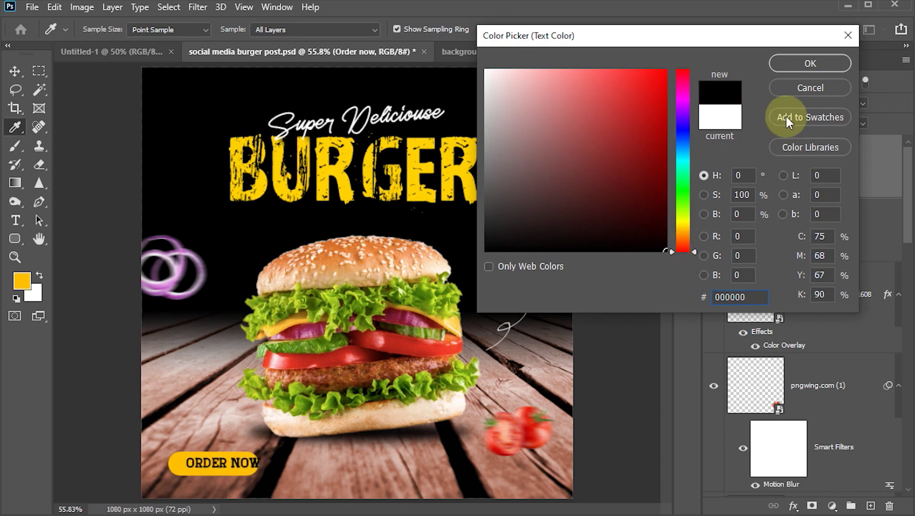
pyautogui.click(796, 59)
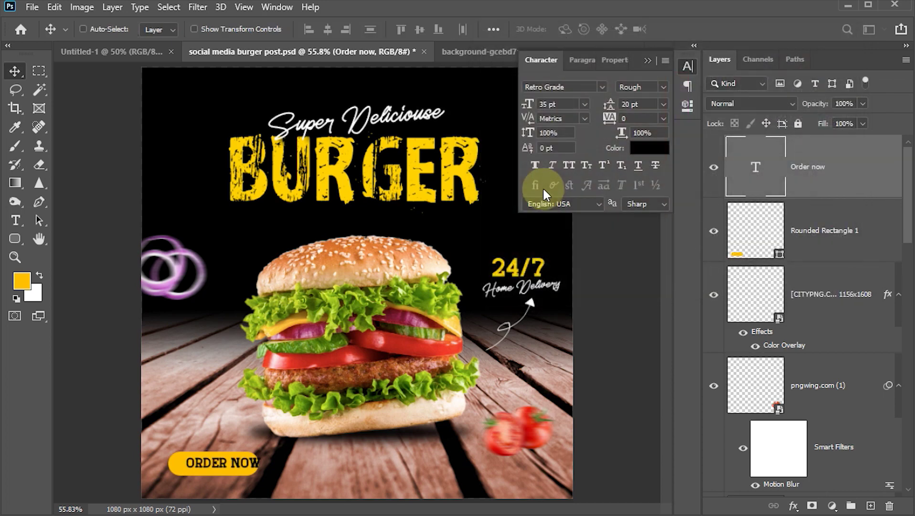
pyautogui.click(566, 104)
pyautogui.write('30')
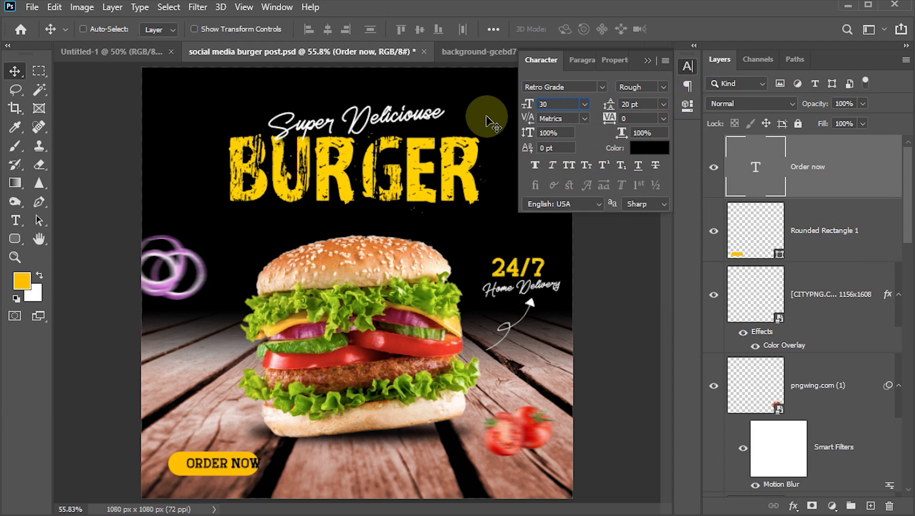
pyautogui.press('Return')
pyautogui.moveTo(258, 461); pyautogui.dragTo(254, 462)
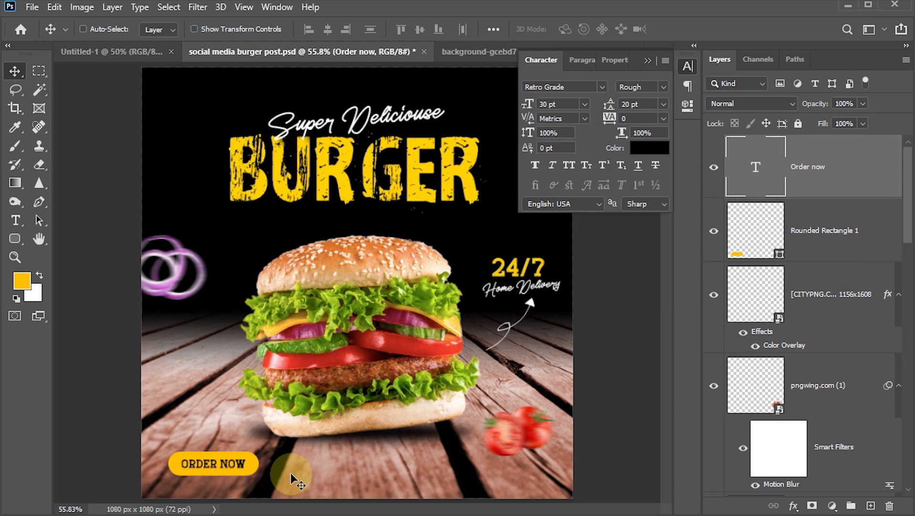
pyautogui.hotkey('ctrl', 's')
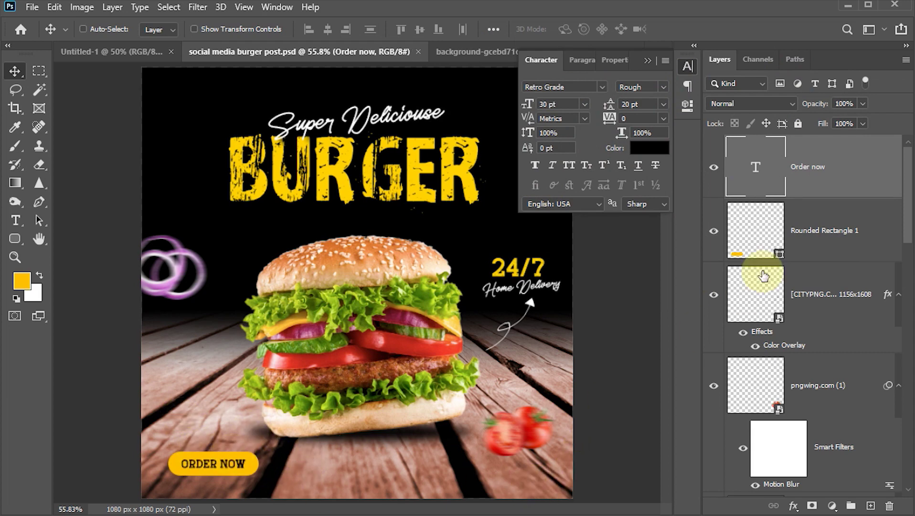
# Step: Create an empty Layer 2 directly above the Color Lookup 1 layer
pyautogui.scroll(-5, 848, 300)
pyautogui.scroll(-4, 848, 301)
pyautogui.scroll(-4, 845, 302)
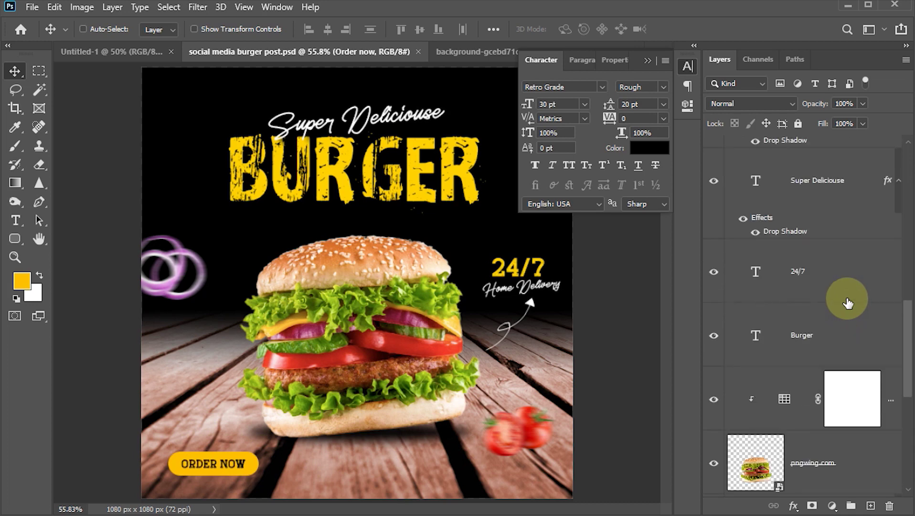
pyautogui.click(759, 472)
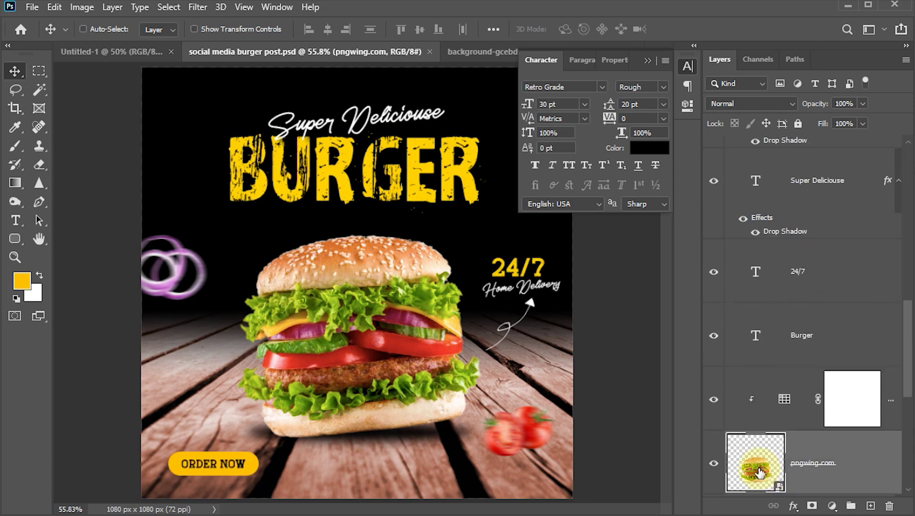
pyautogui.click(784, 402)
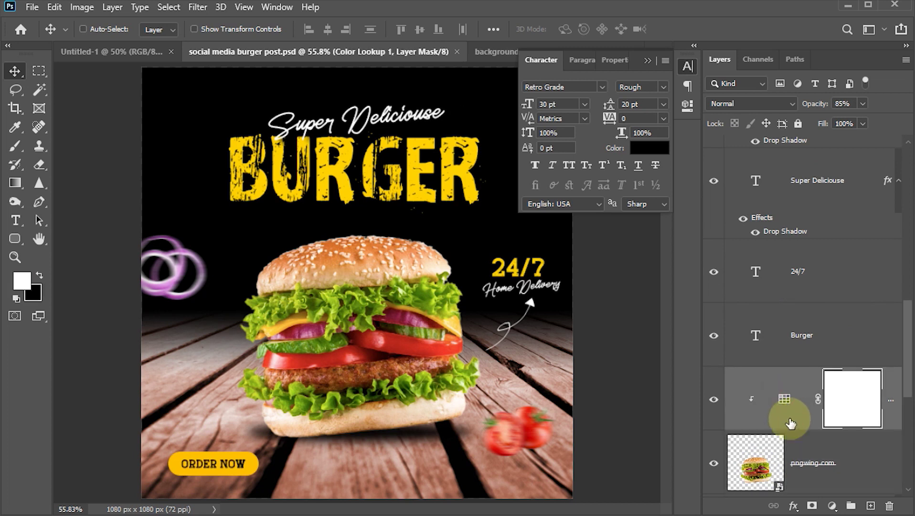
pyautogui.click(870, 506)
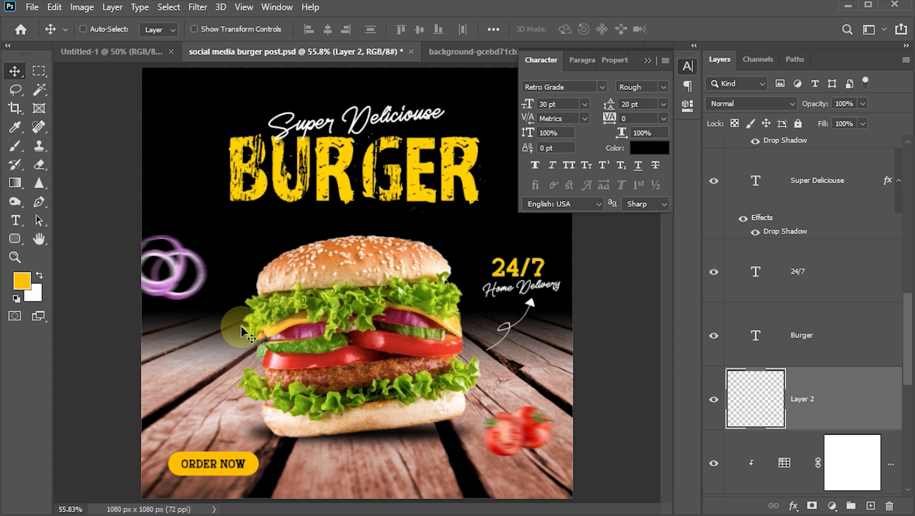
# Step: Set up the Brush with default black colour and opacity 8
pyautogui.press('b')
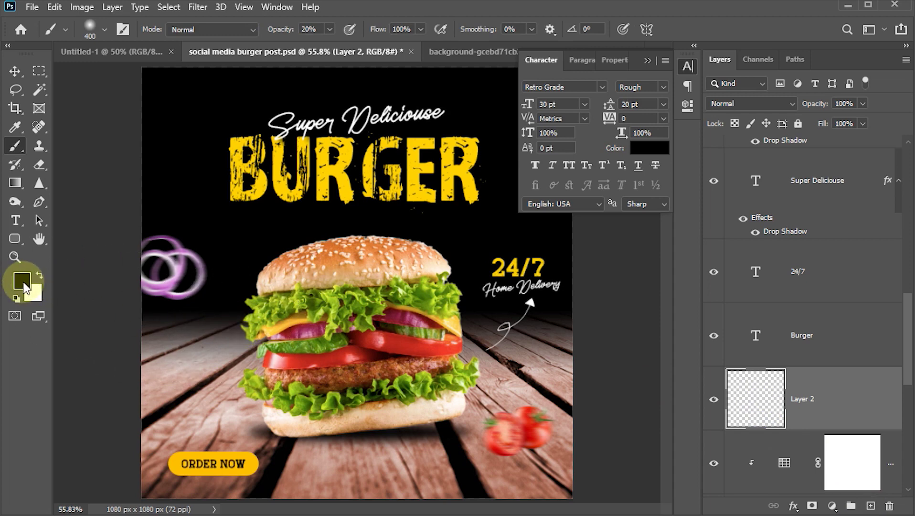
pyautogui.press('d')
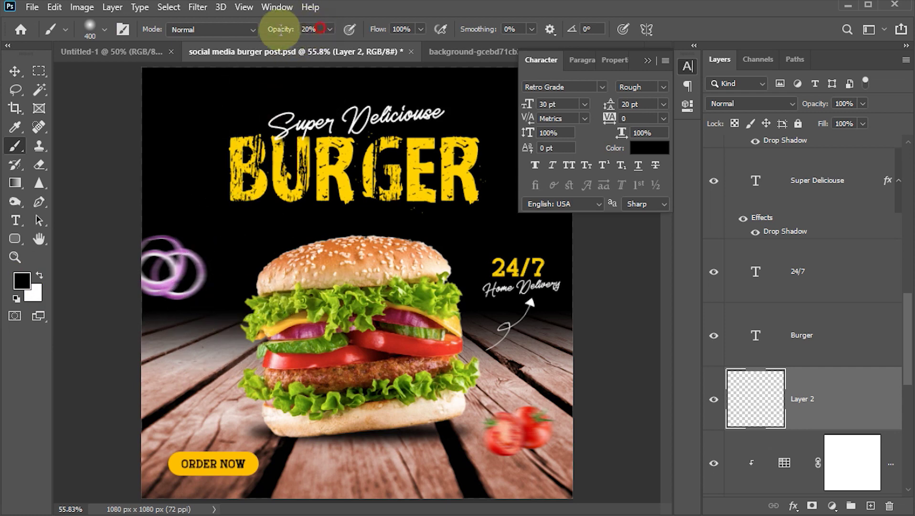
pyautogui.click(280, 29)
pyautogui.write('8')
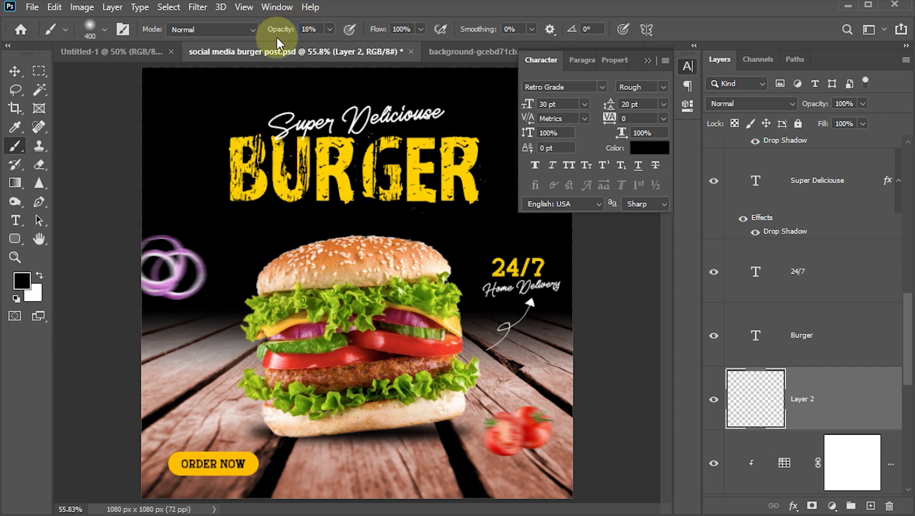
pyautogui.click(688, 66)
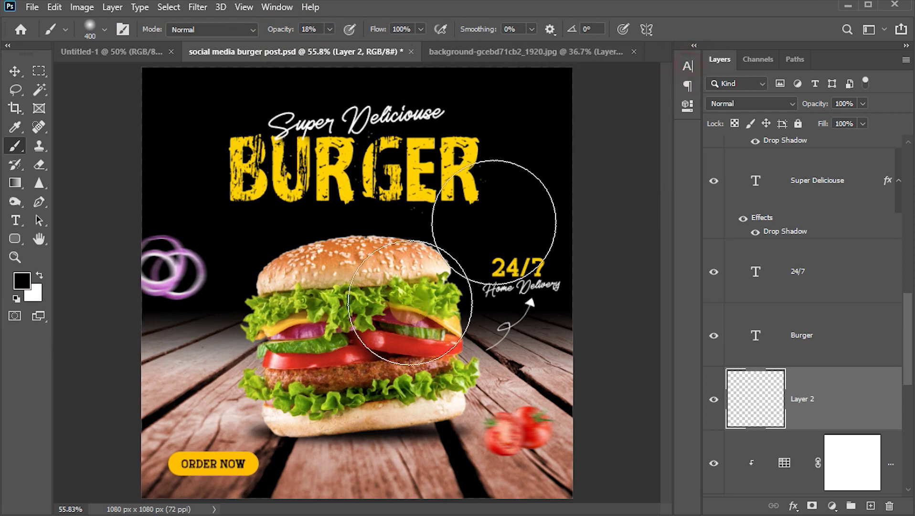
# Step: Paint soft dark shading along the post's bottom edge on Layer 2 and save the document
pyautogui.click(159, 436)
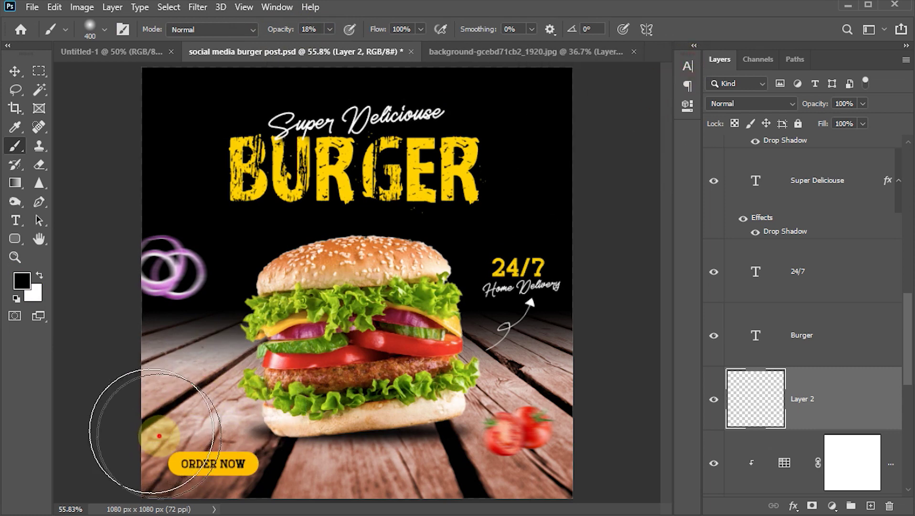
pyautogui.moveTo(159, 435)
pyautogui.mouseDown()
pyautogui.moveTo(335, 469)
pyautogui.moveTo(376, 461)
pyautogui.mouseUp()
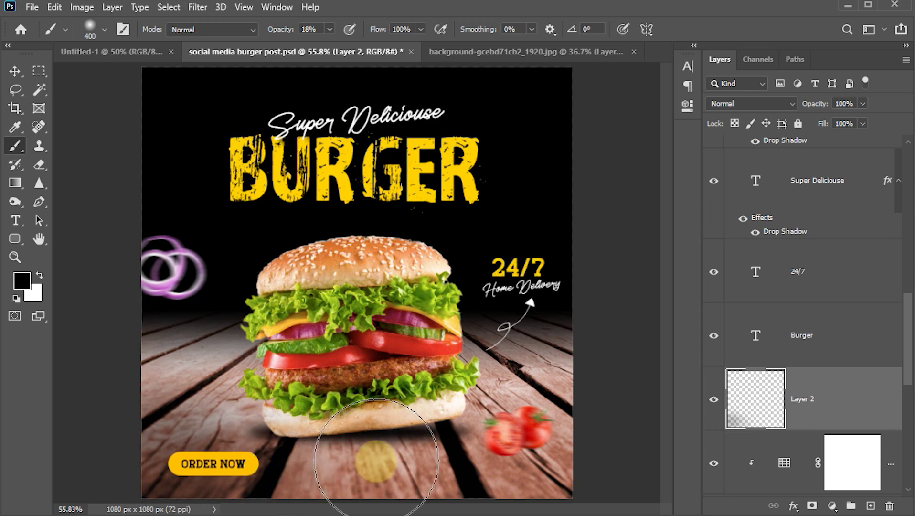
pyautogui.press('Tab')
pyautogui.moveTo(376, 461)
pyautogui.mouseDown()
pyautogui.moveTo(698, 395)
pyautogui.moveTo(269, 478)
pyautogui.moveTo(613, 450)
pyautogui.moveTo(514, 499)
pyautogui.moveTo(732, 429)
pyautogui.moveTo(432, 455)
pyautogui.mouseUp()
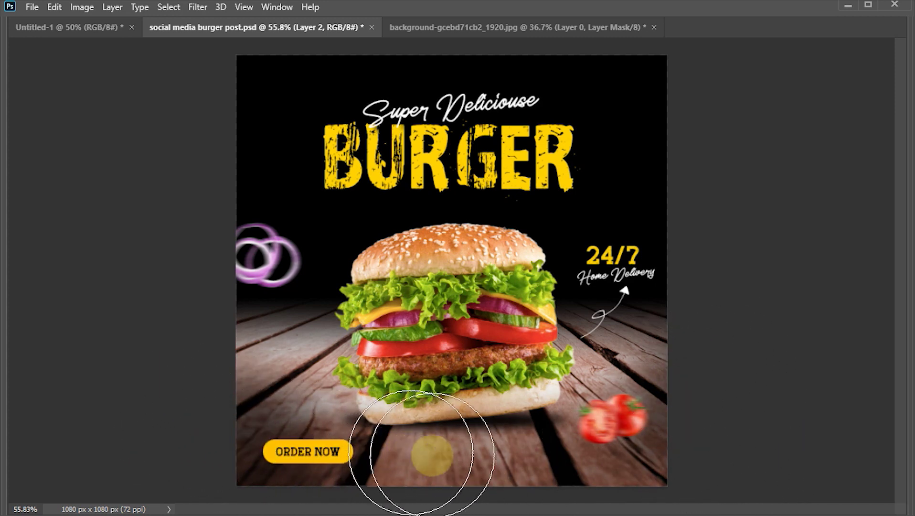
pyautogui.moveTo(432, 455); pyautogui.dragTo(674, 443)
pyautogui.press('Tab')
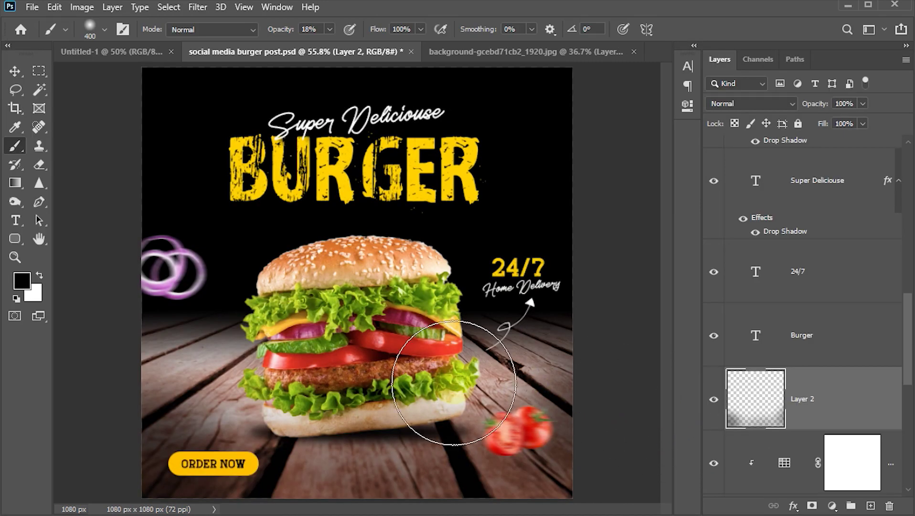
pyautogui.click(14, 71)
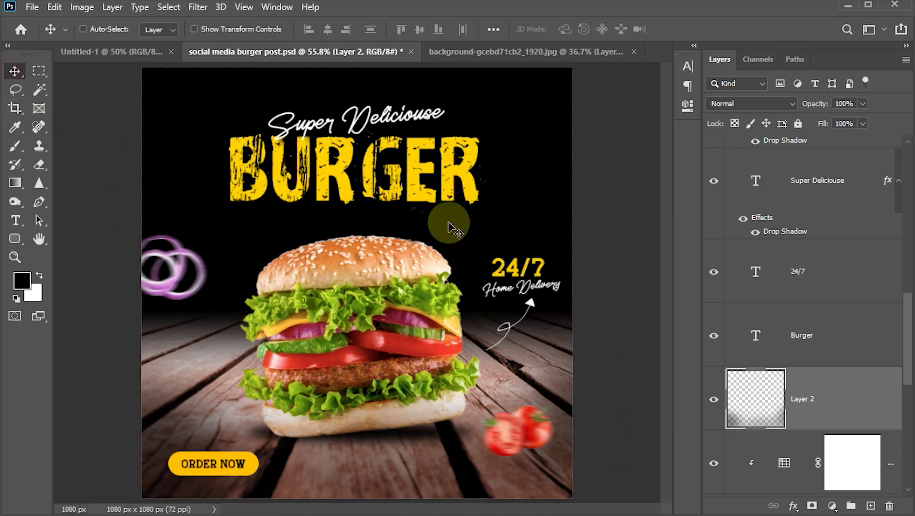
pyautogui.hotkey('ctrl', 's')
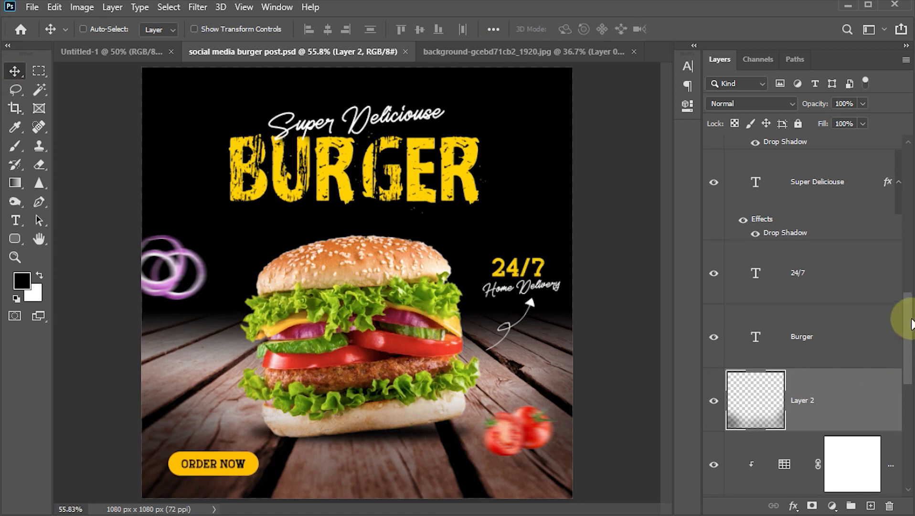
pyautogui.moveTo(900, 308); pyautogui.dragTo(900, 421)
# Step: Add a layer above Background, fill it black, and render Clouds onto it
pyautogui.click(767, 455)
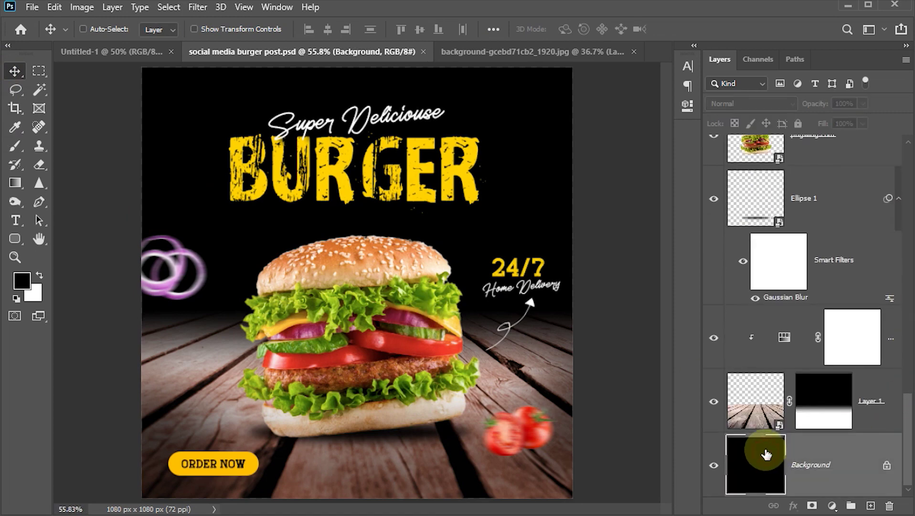
pyautogui.click(870, 507)
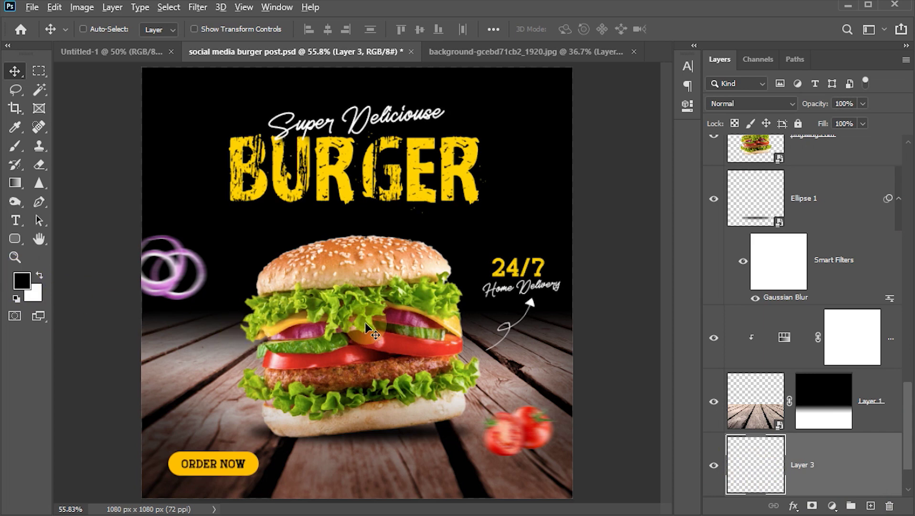
pyautogui.hotkey('alt', 'BackSpace')
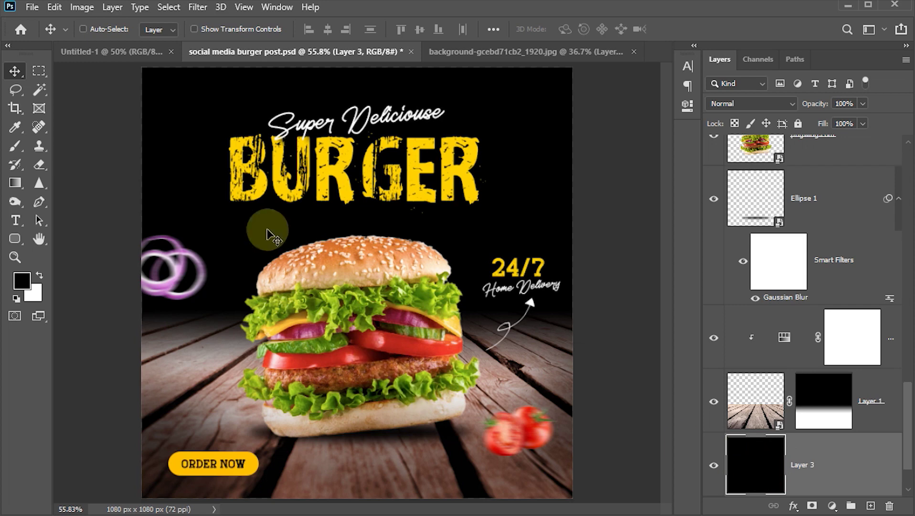
pyautogui.click(197, 7)
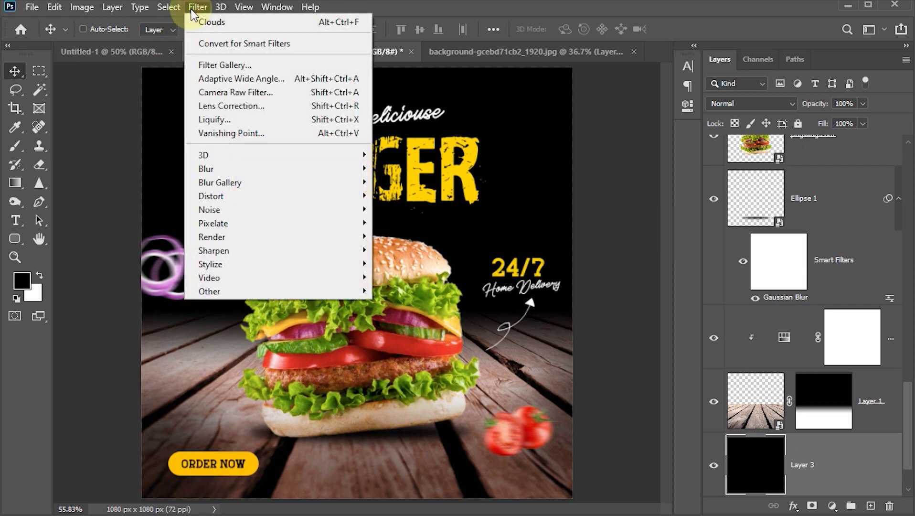
pyautogui.moveTo(211, 236)
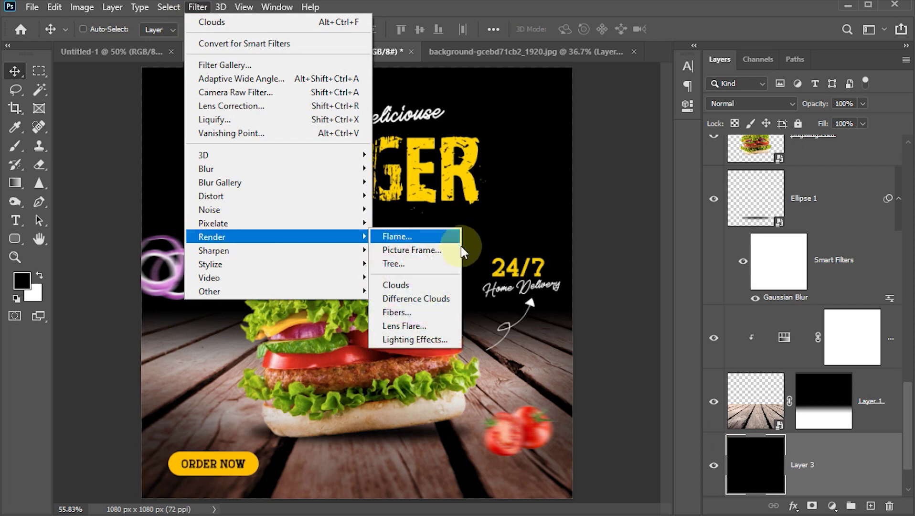
pyautogui.click(405, 284)
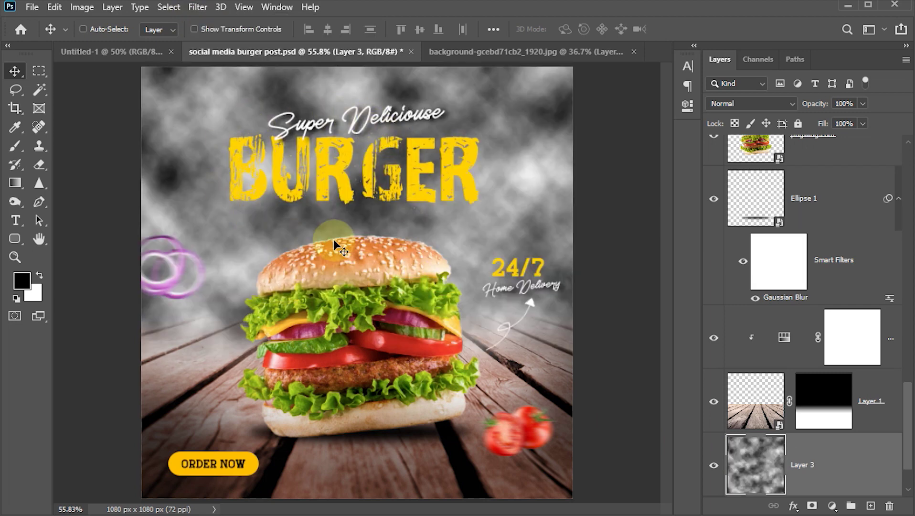
# Step: Free-transform Layer 3 so the clouds extend above and below the canvas, then fit the canvas to the window
pyautogui.hotkey('ctrl', 't')
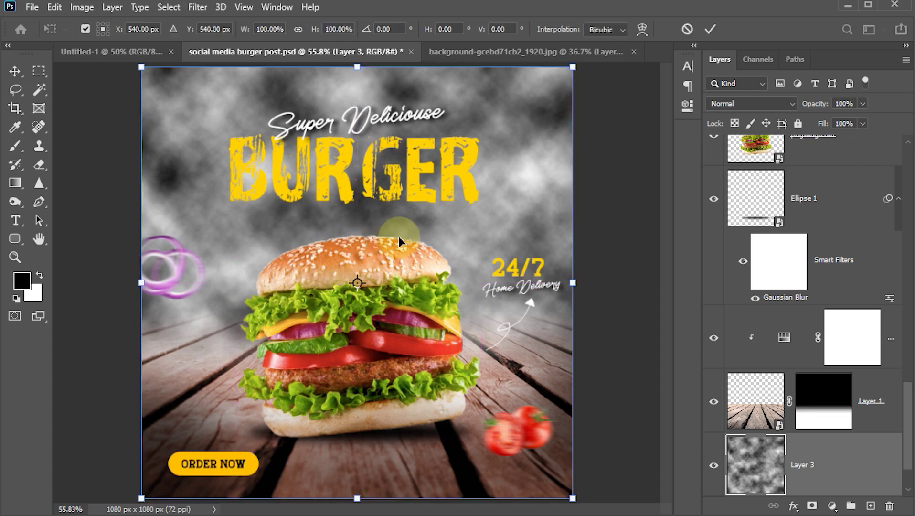
pyautogui.scroll(-3, 399, 236)
pyautogui.scroll(-3, 399, 236)
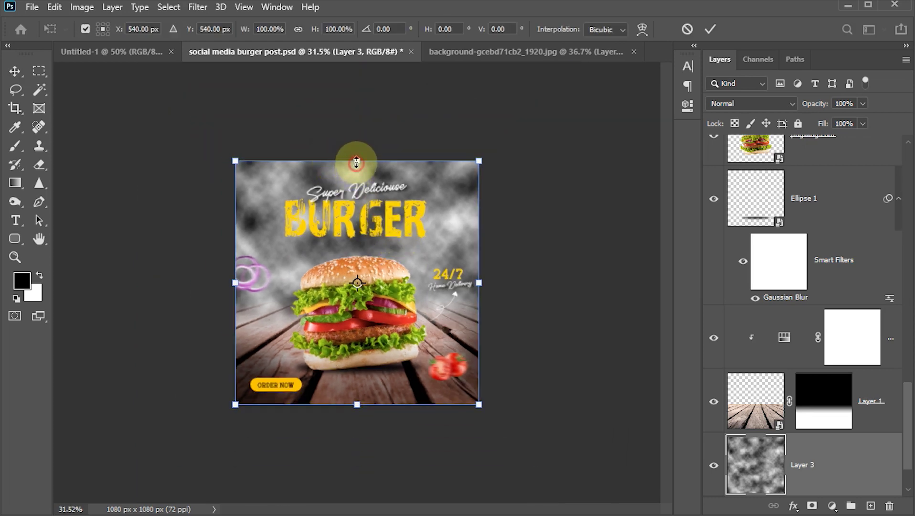
pyautogui.moveTo(356, 163); pyautogui.dragTo(357, 86)
pyautogui.moveTo(358, 404); pyautogui.dragTo(357, 476)
pyautogui.click(710, 29)
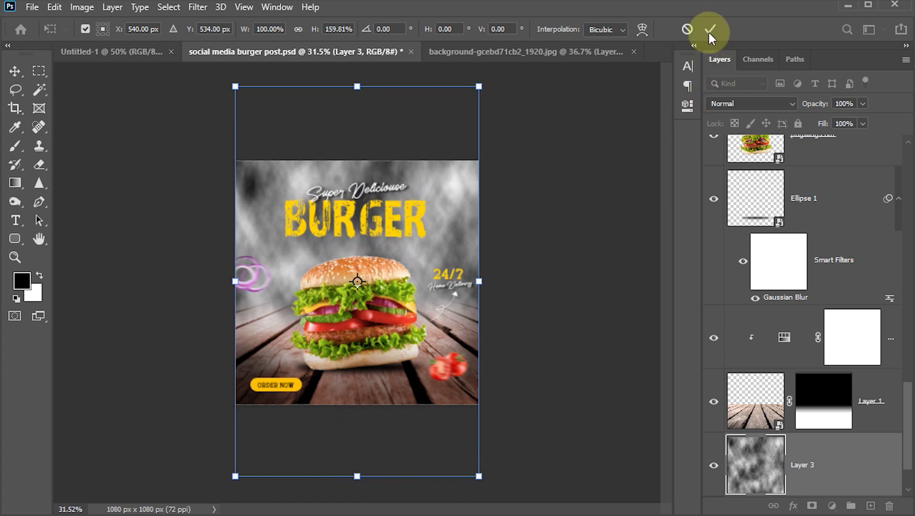
pyautogui.click(710, 30)
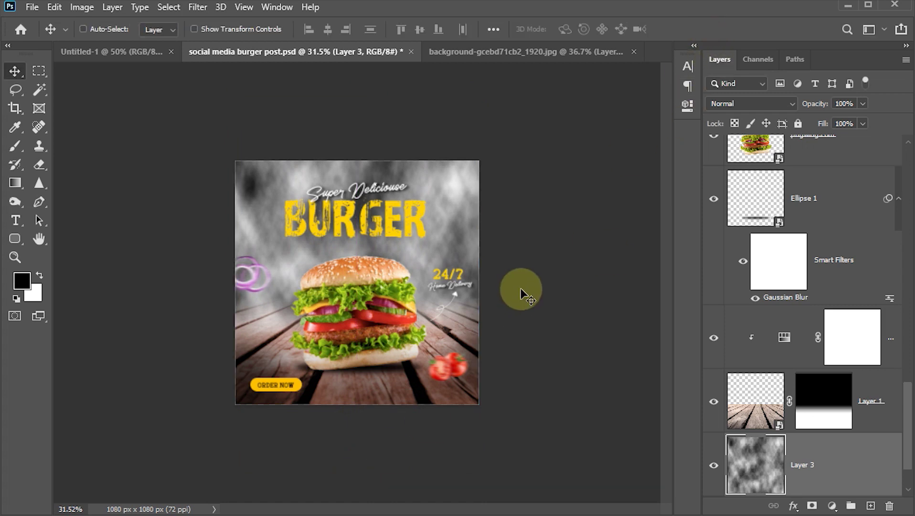
pyautogui.hotkey('ctrl', '0')
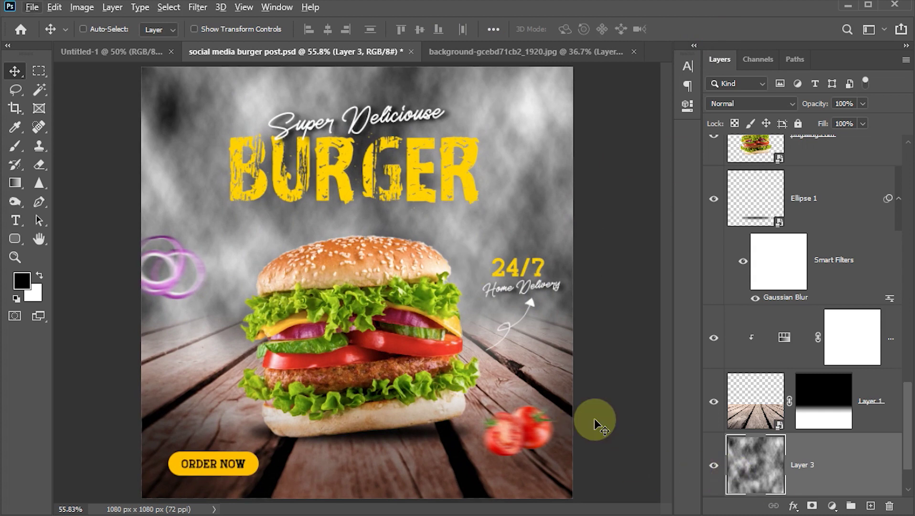
# Step: Add a black layer mask to the cloud layer and set the brush to 25% opacity and flow
pyautogui.keyDown('alt'); pyautogui.click(812, 506); pyautogui.keyUp('alt')
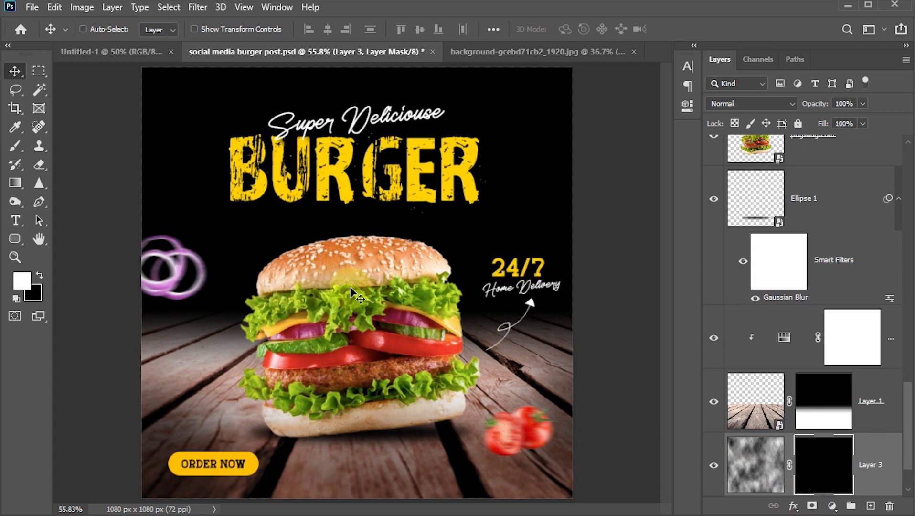
pyautogui.moveTo(234, 265); pyautogui.dragTo(280, 262)
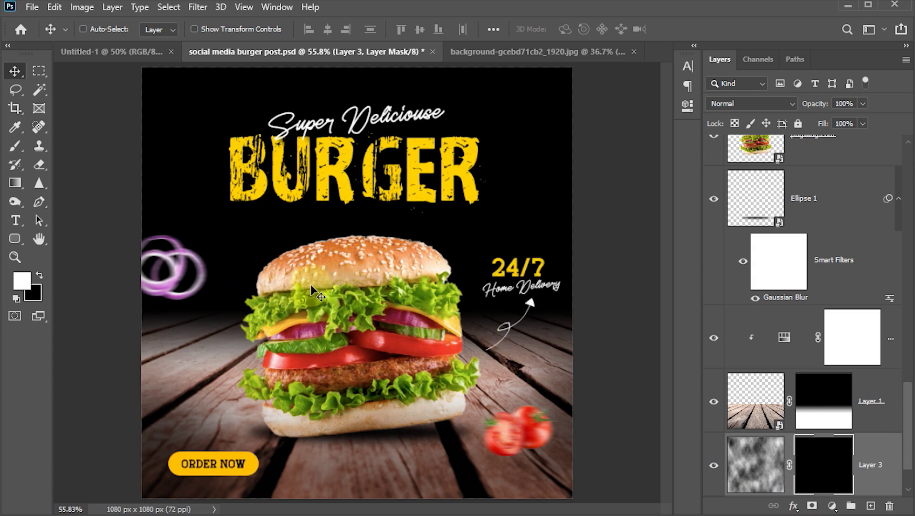
pyautogui.press('b')
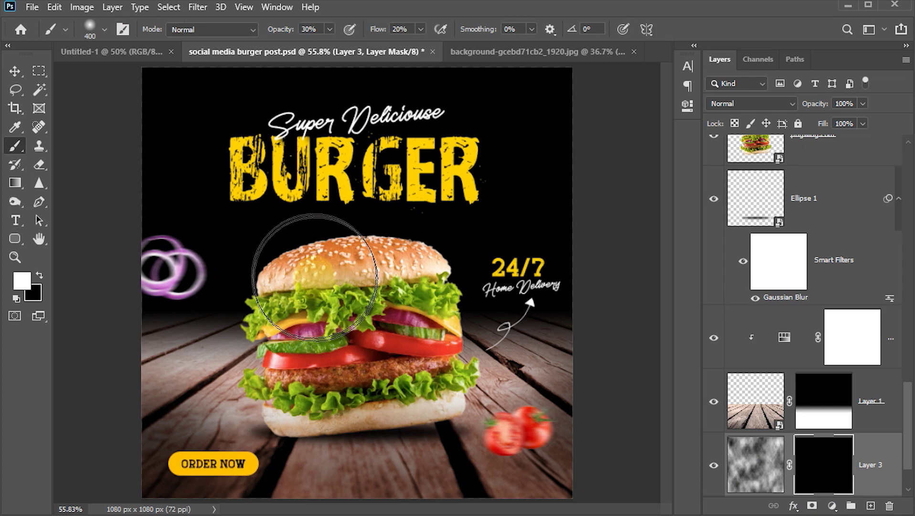
pyautogui.click(309, 29)
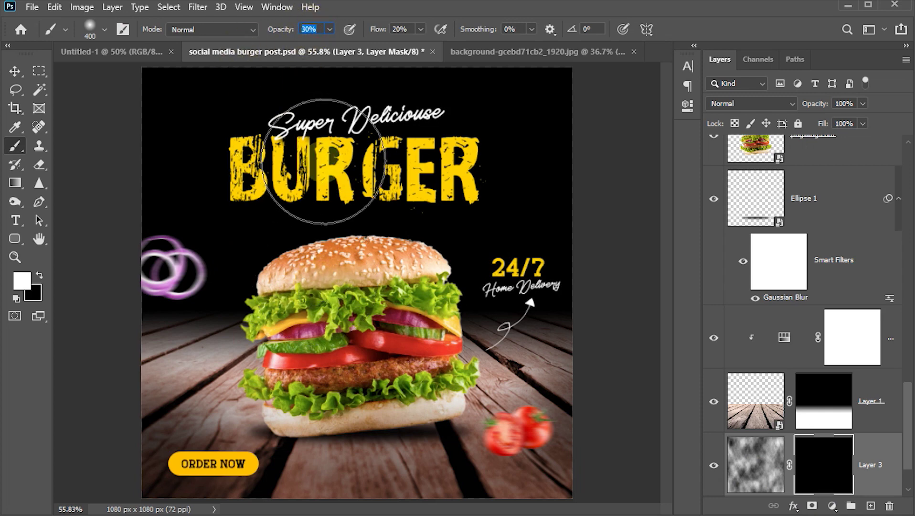
pyautogui.write('25')
pyautogui.click(400, 29)
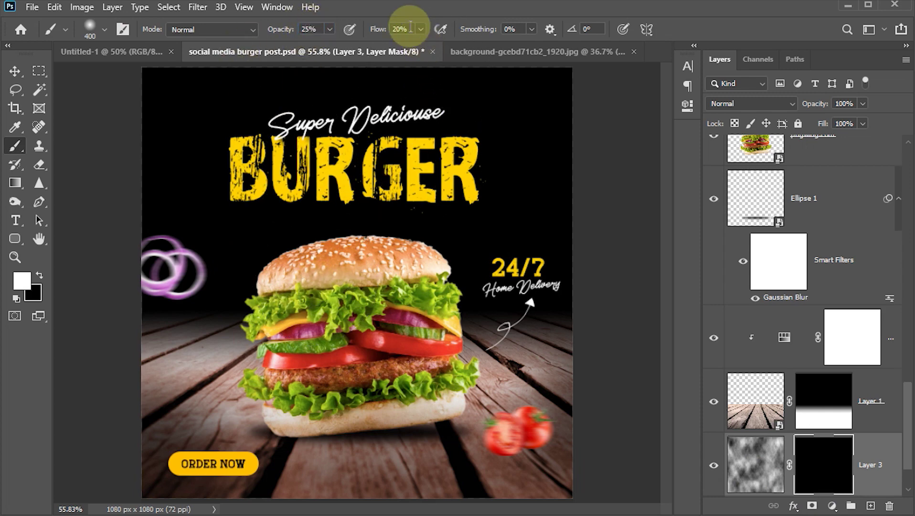
pyautogui.write('25')
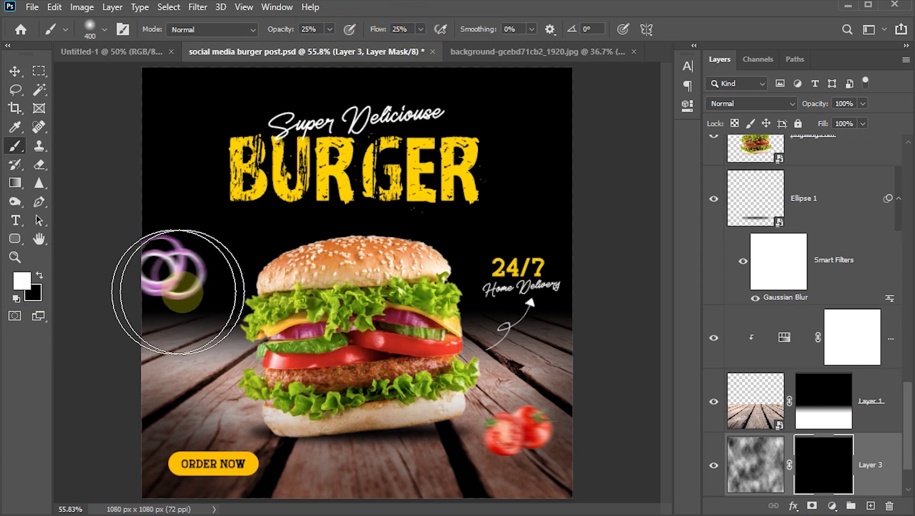
# Step: Paint white to reveal faint smoke across the background, then black to clear it around the onion rings
pyautogui.moveTo(201, 286)
pyautogui.mouseDown()
pyautogui.moveTo(173, 113)
pyautogui.moveTo(201, 198)
pyautogui.moveTo(317, 159)
pyautogui.moveTo(334, 109)
pyautogui.mouseUp()
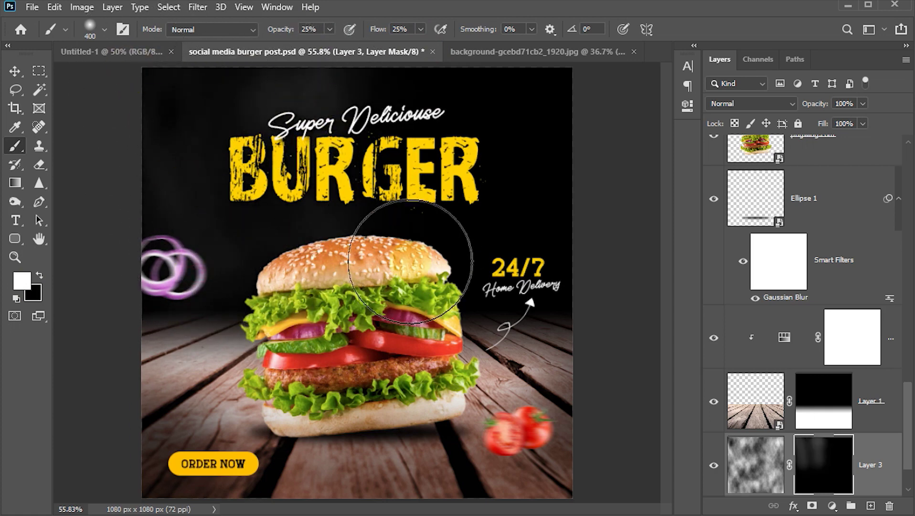
pyautogui.moveTo(552, 381)
pyautogui.mouseDown()
pyautogui.moveTo(543, 147)
pyautogui.moveTo(474, 225)
pyautogui.moveTo(233, 43)
pyautogui.moveTo(343, 275)
pyautogui.moveTo(477, 43)
pyautogui.moveTo(269, 309)
pyautogui.moveTo(102, 86)
pyautogui.moveTo(249, 270)
pyautogui.moveTo(149, 61)
pyautogui.moveTo(337, 194)
pyautogui.moveTo(436, 57)
pyautogui.moveTo(372, 191)
pyautogui.moveTo(430, 200)
pyautogui.moveTo(415, 311)
pyautogui.moveTo(243, 300)
pyautogui.moveTo(527, 286)
pyautogui.moveTo(578, 316)
pyautogui.moveTo(377, 337)
pyautogui.moveTo(229, 307)
pyautogui.mouseUp()
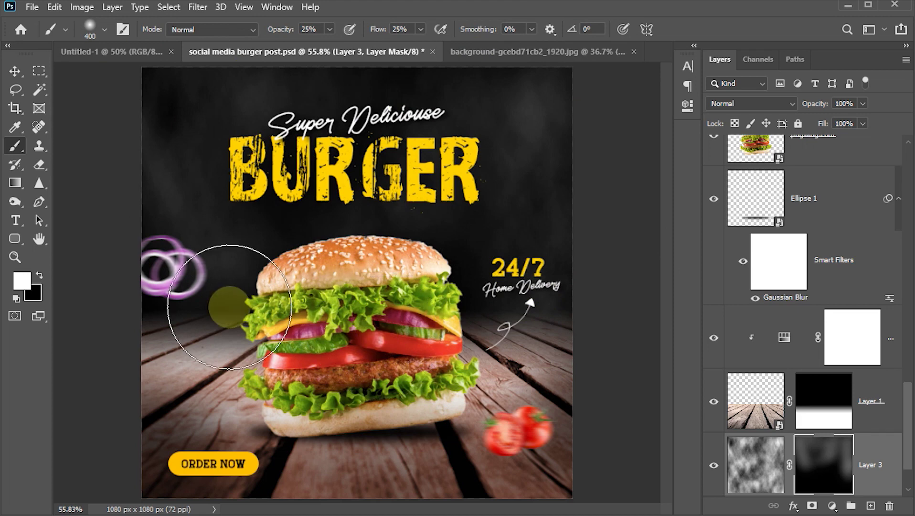
pyautogui.press('x')
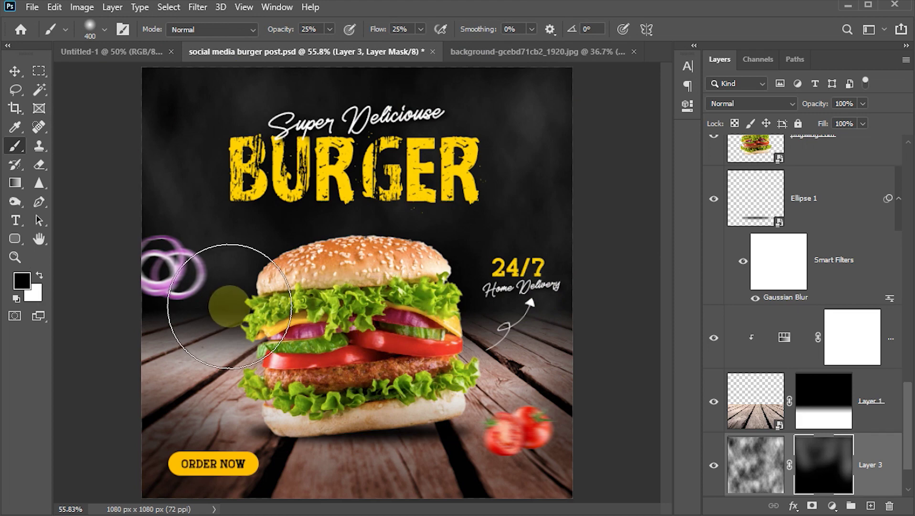
pyautogui.moveTo(83, 291)
pyautogui.mouseDown()
pyautogui.moveTo(199, 296)
pyautogui.moveTo(204, 272)
pyautogui.moveTo(143, 275)
pyautogui.moveTo(190, 260)
pyautogui.moveTo(231, 272)
pyautogui.moveTo(143, 268)
pyautogui.moveTo(222, 298)
pyautogui.moveTo(206, 310)
pyautogui.moveTo(136, 286)
pyautogui.moveTo(167, 276)
pyautogui.moveTo(370, 325)
pyautogui.moveTo(504, 311)
pyautogui.moveTo(511, 295)
pyautogui.moveTo(532, 300)
pyautogui.moveTo(271, 308)
pyautogui.moveTo(292, 310)
pyautogui.moveTo(353, 248)
pyautogui.moveTo(342, 260)
pyautogui.moveTo(307, 172)
pyautogui.moveTo(375, 57)
pyautogui.moveTo(399, 194)
pyautogui.moveTo(303, 224)
pyautogui.moveTo(271, 307)
pyautogui.moveTo(306, 389)
pyautogui.moveTo(346, 262)
pyautogui.moveTo(491, 305)
pyautogui.moveTo(506, 301)
pyautogui.moveTo(46, 78)
pyautogui.mouseUp()
# Step: Lower the smoke layer's opacity to 85%
pyautogui.press('v')
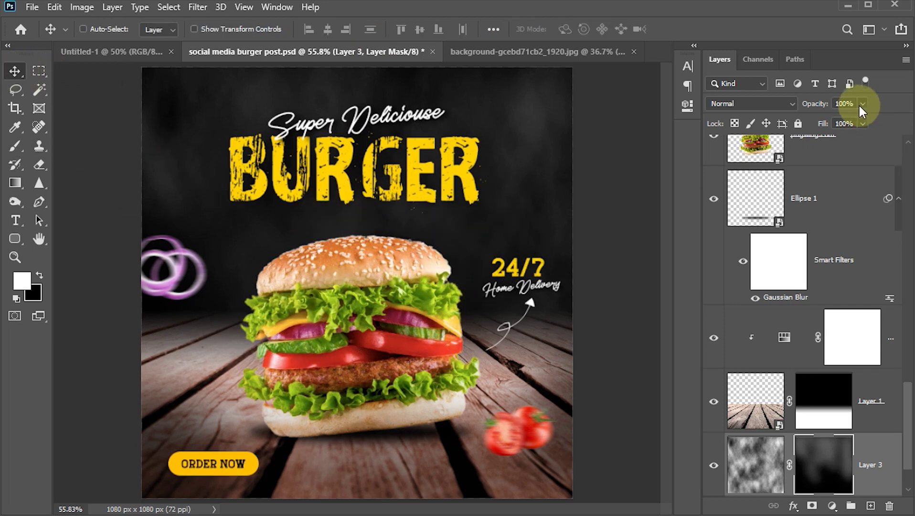
pyautogui.click(855, 104)
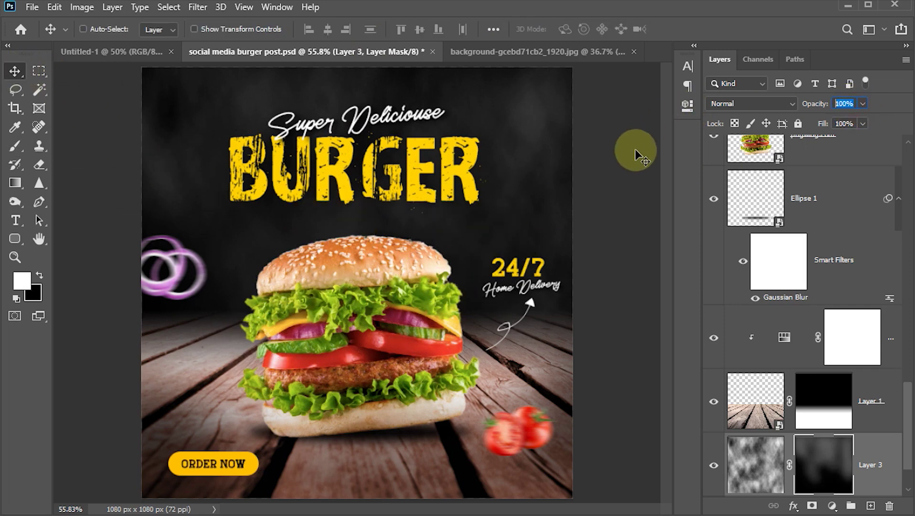
pyautogui.write('85')
# Step: Save the burger post, confirming the save dialogs
pyautogui.hotkey('ctrl', 's')
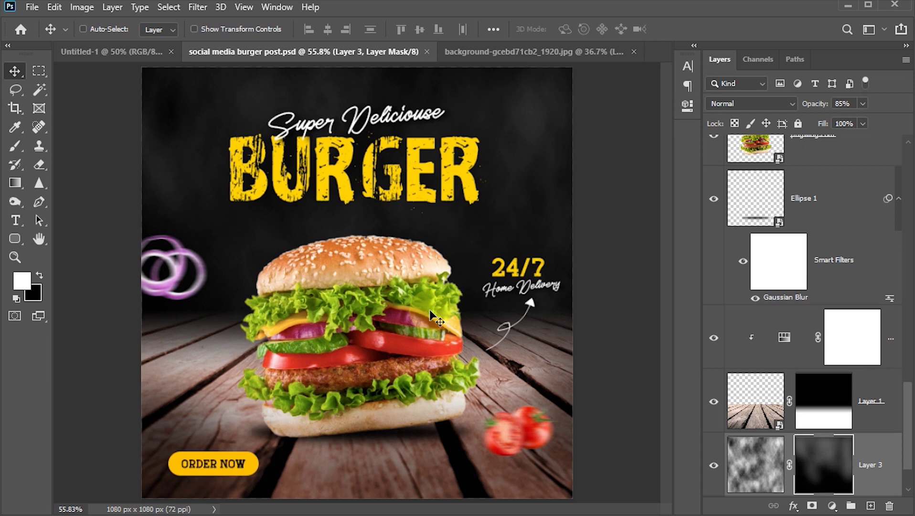
pyautogui.click(242, 248)
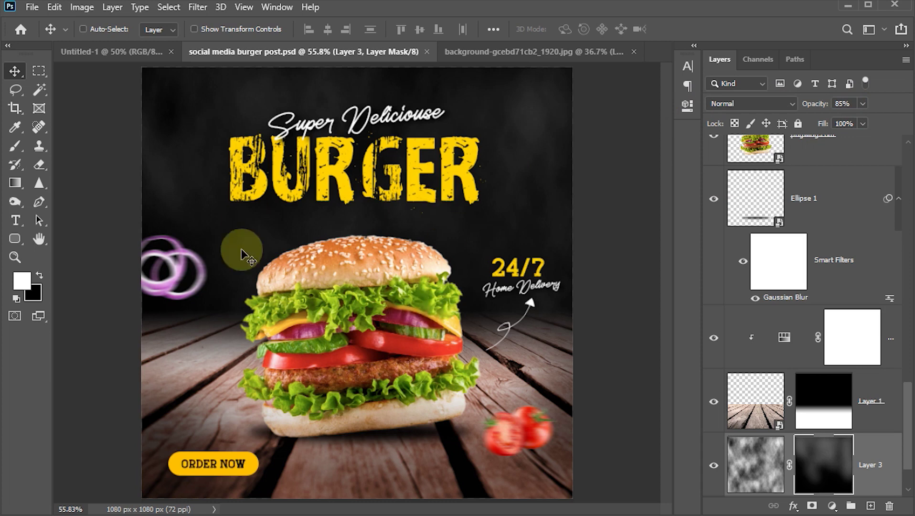
pyautogui.click(373, 358)
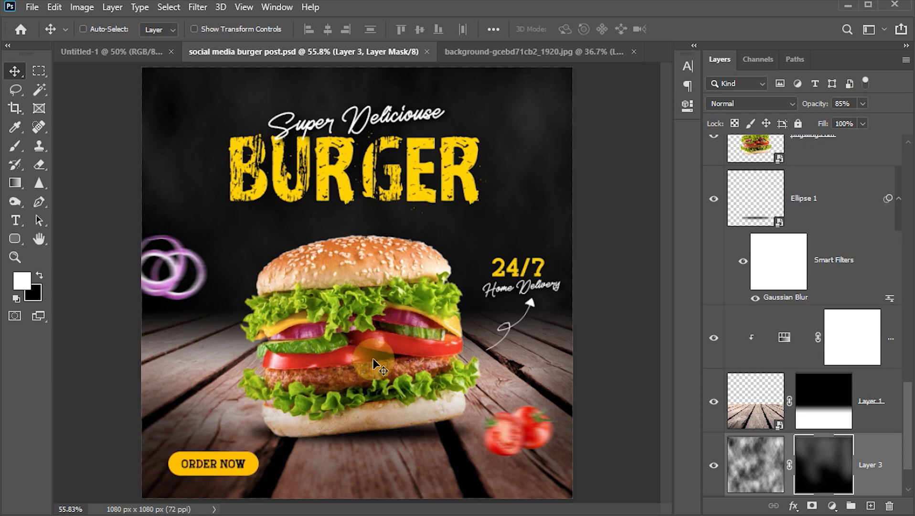